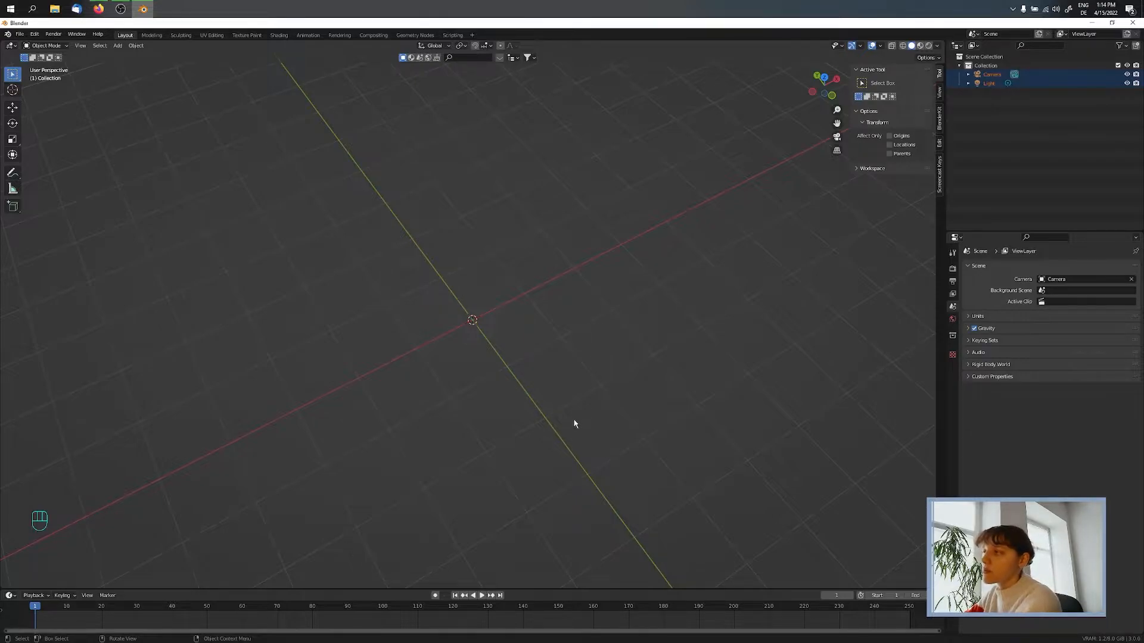
# - Deselect the camera and light and add a cube mesh at the world origin
pyautogui.moveTo(574, 424); pyautogui.dragTo(598, 388, button='middle')
pyautogui.click(549, 365)
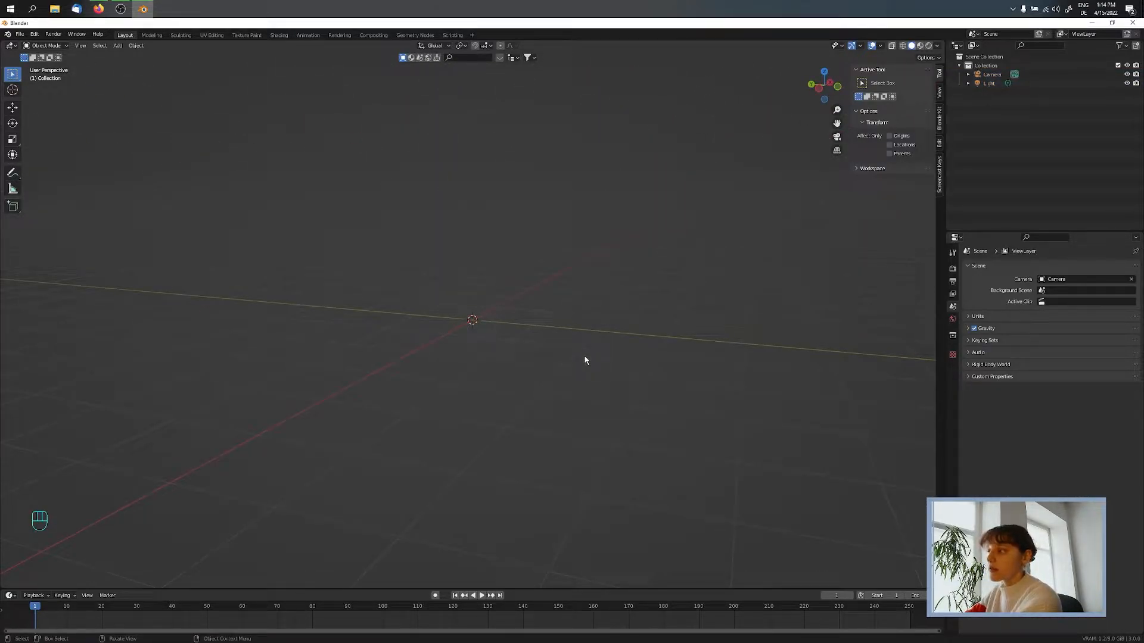
pyautogui.hotkey('shift', 'a')
pyautogui.moveTo(527, 352)
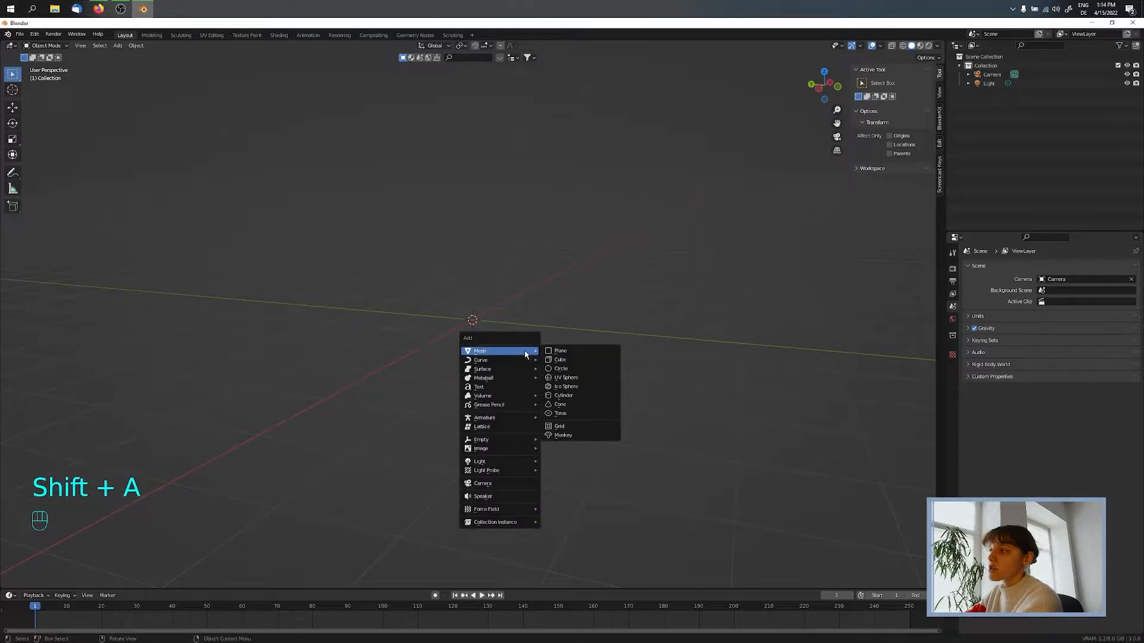
pyautogui.click(559, 361)
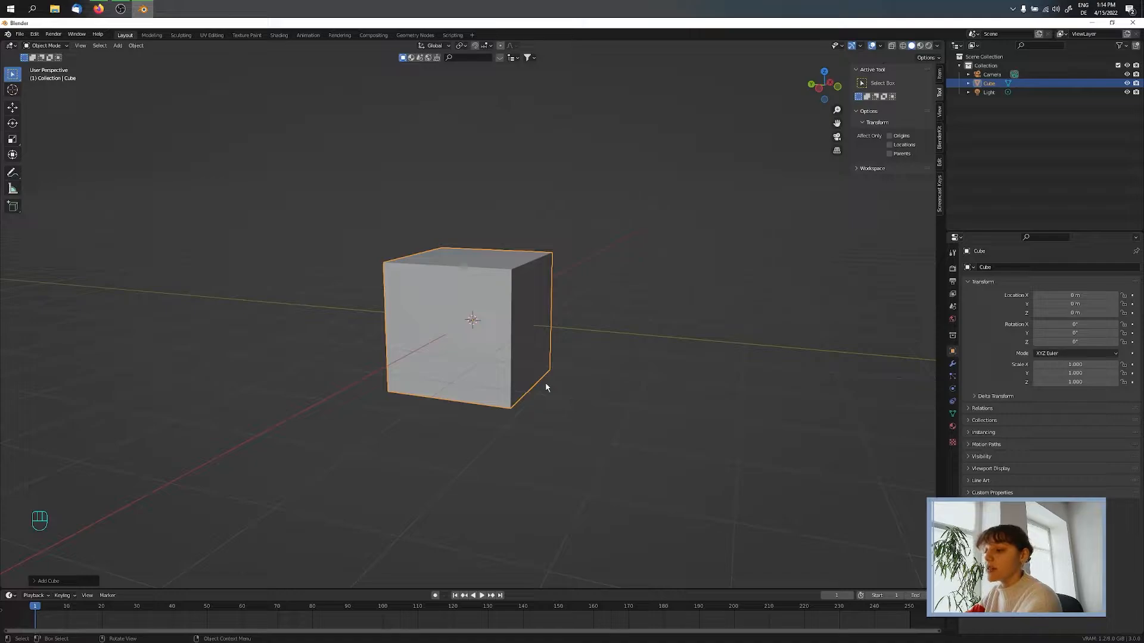
pyautogui.press('g')
pyautogui.press('Escape')
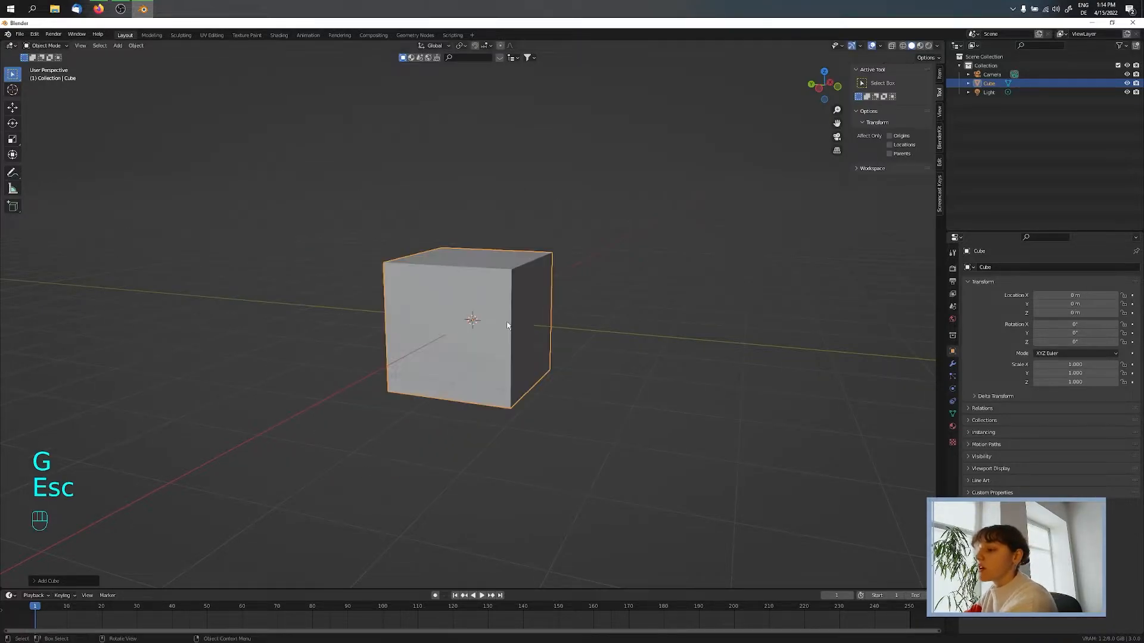
pyautogui.press('r')
pyautogui.press('Escape')
pyautogui.press('s')
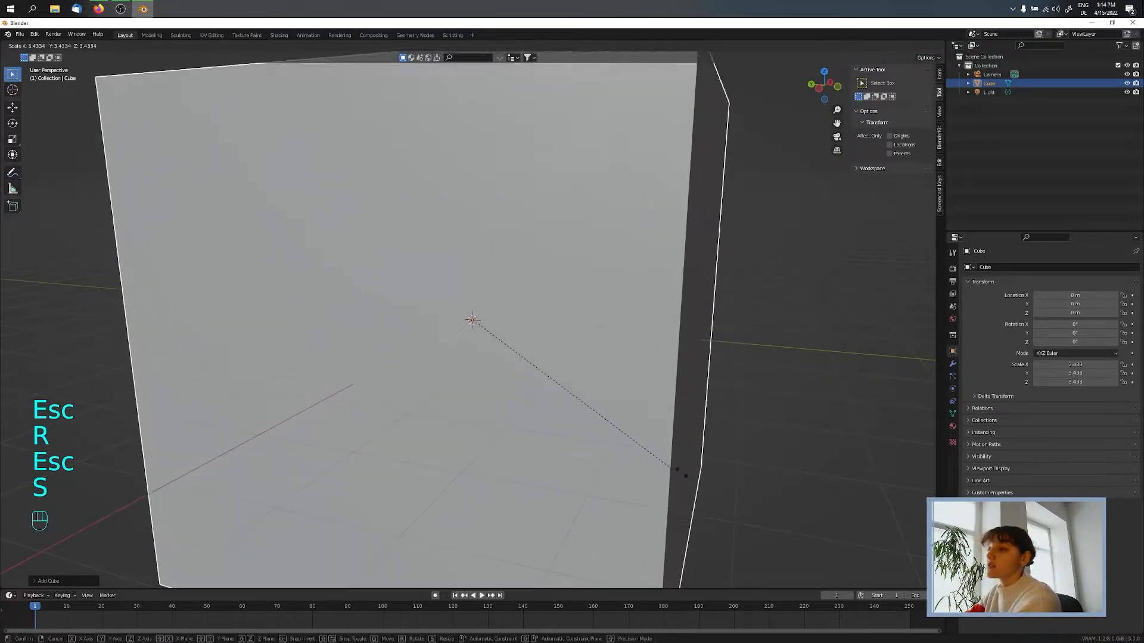
pyautogui.press('Escape')
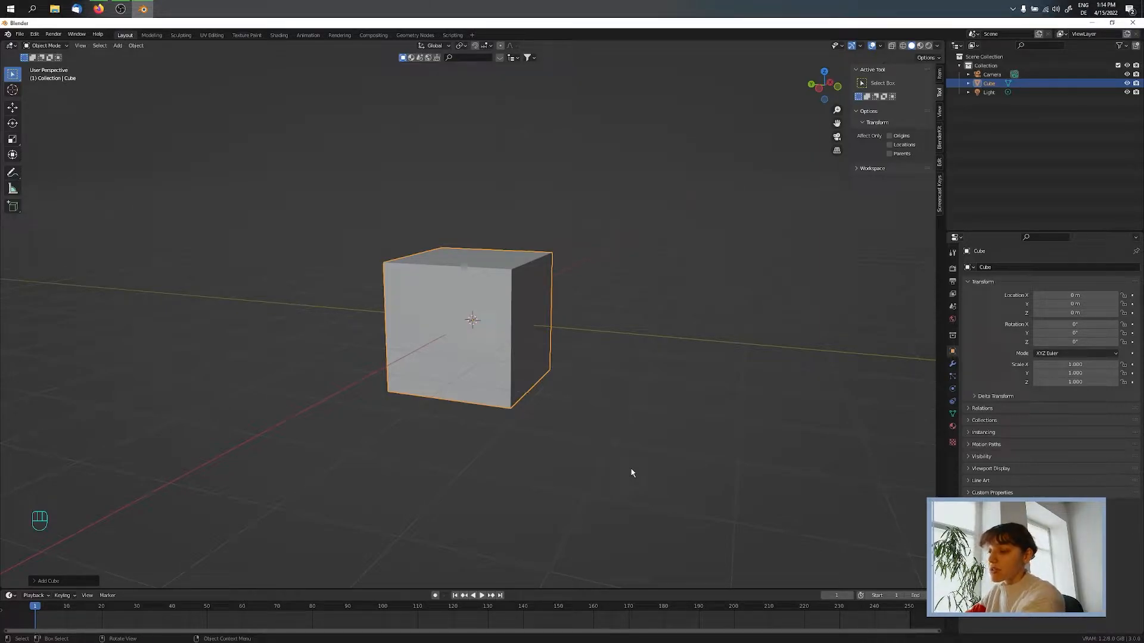
pyautogui.press('g')
pyautogui.press('y')
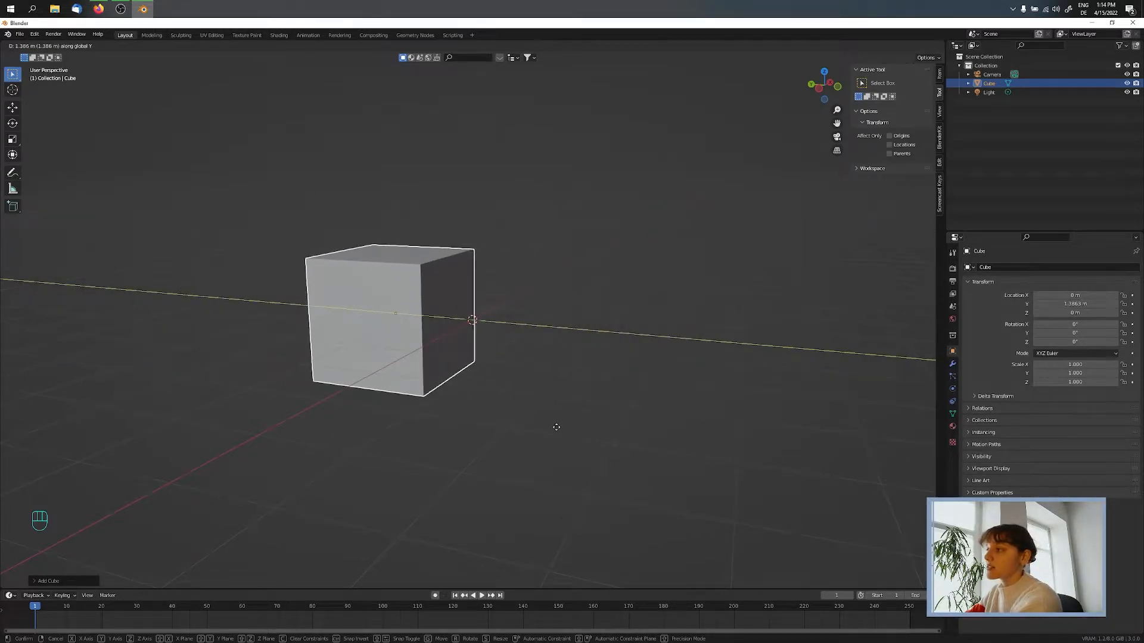
pyautogui.press('Escape')
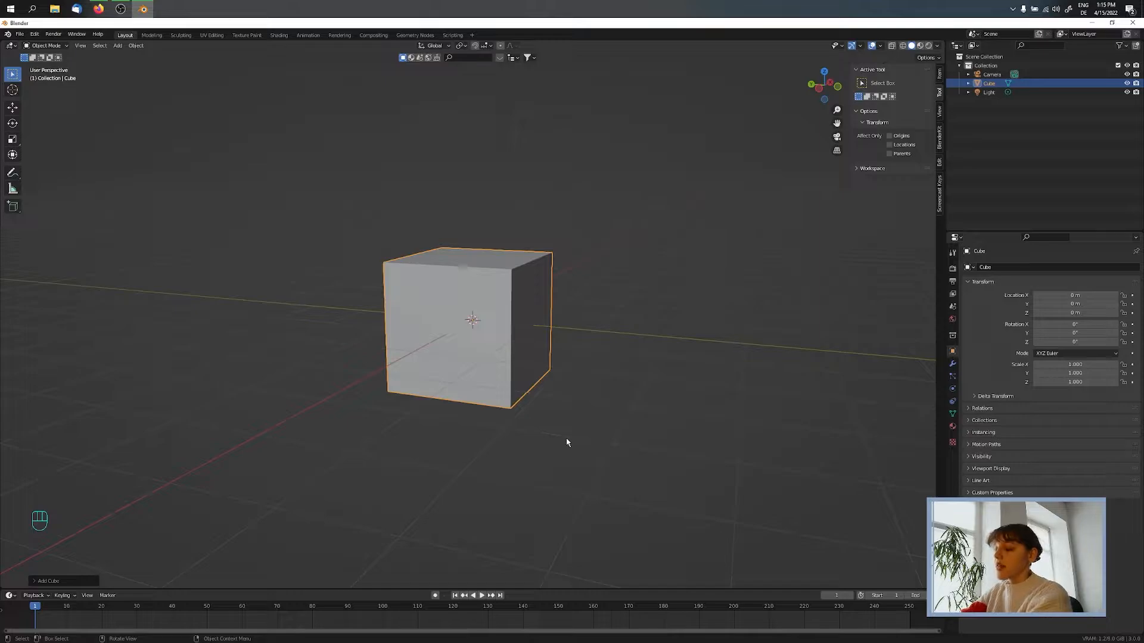
# - Move the cube up by 1 m along the Z axis
pyautogui.press('g')
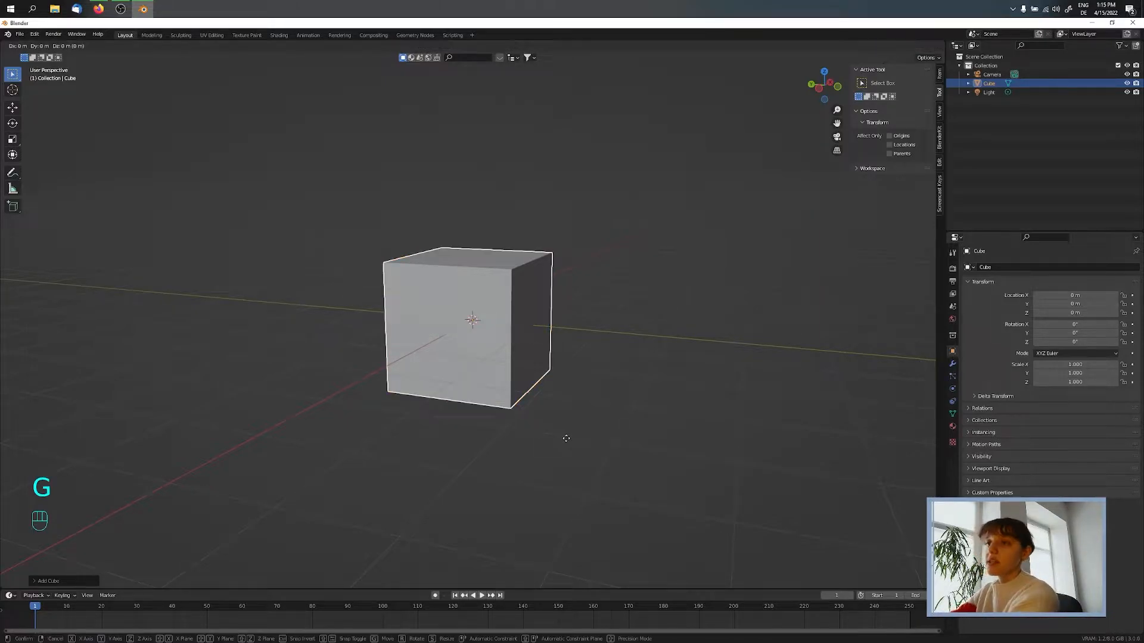
pyautogui.press('z')
pyautogui.press('KP_1')
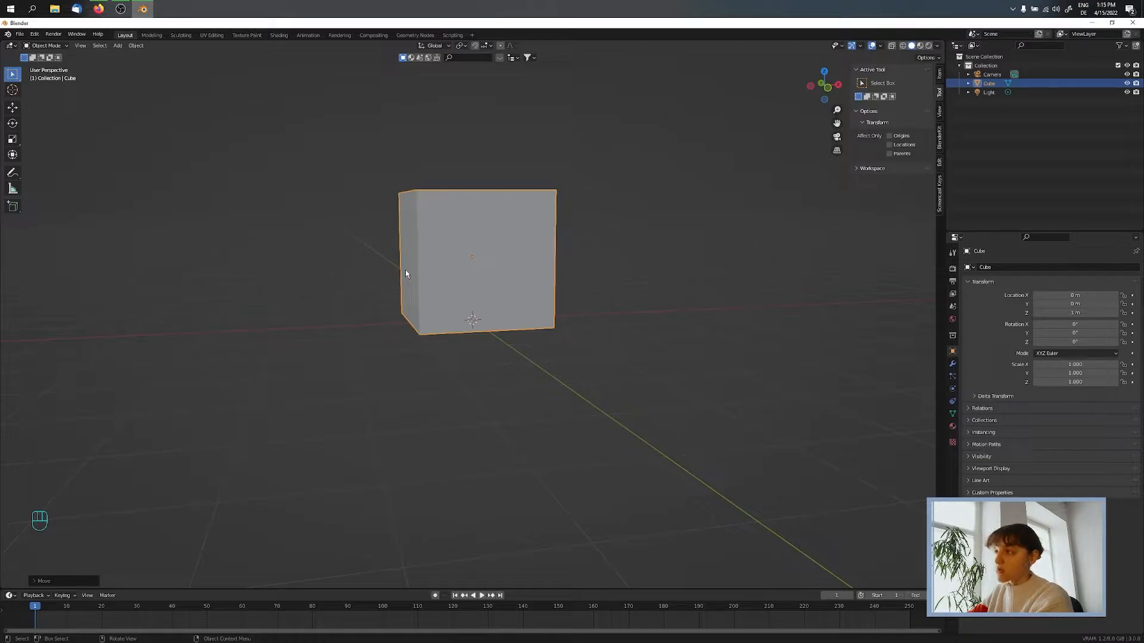
# - Scale the cube uniformly by a factor of 2
pyautogui.moveTo(406, 273); pyautogui.dragTo(442, 326, button='middle')
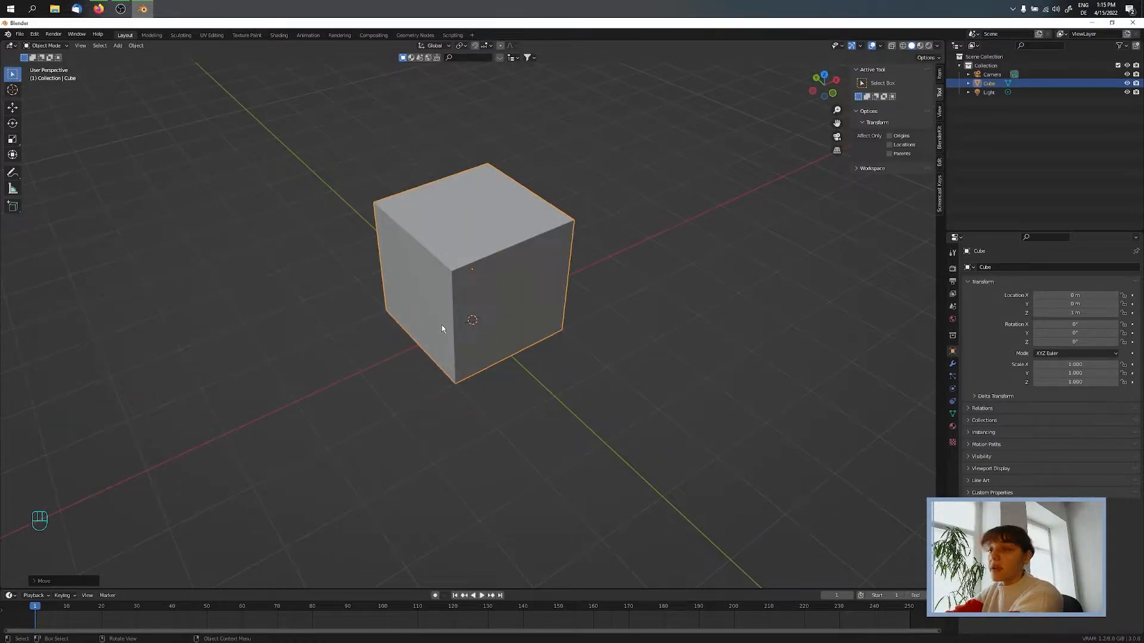
pyautogui.press('s')
pyautogui.press('KP_2')
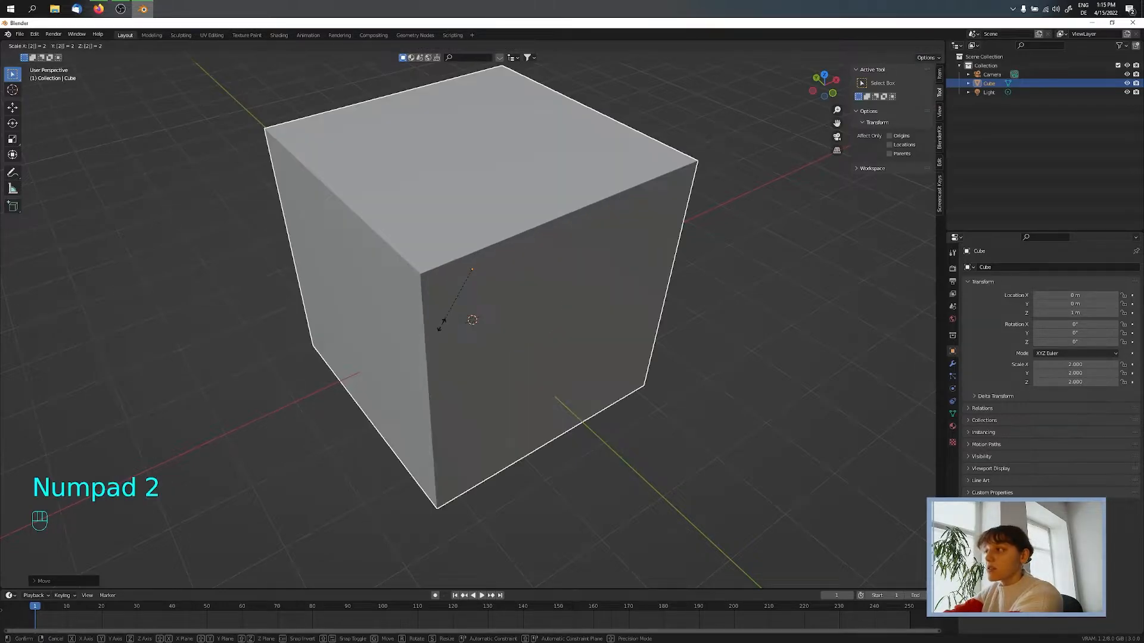
pyautogui.press('KP_Enter')
pyautogui.scroll(-5, 460, 327)
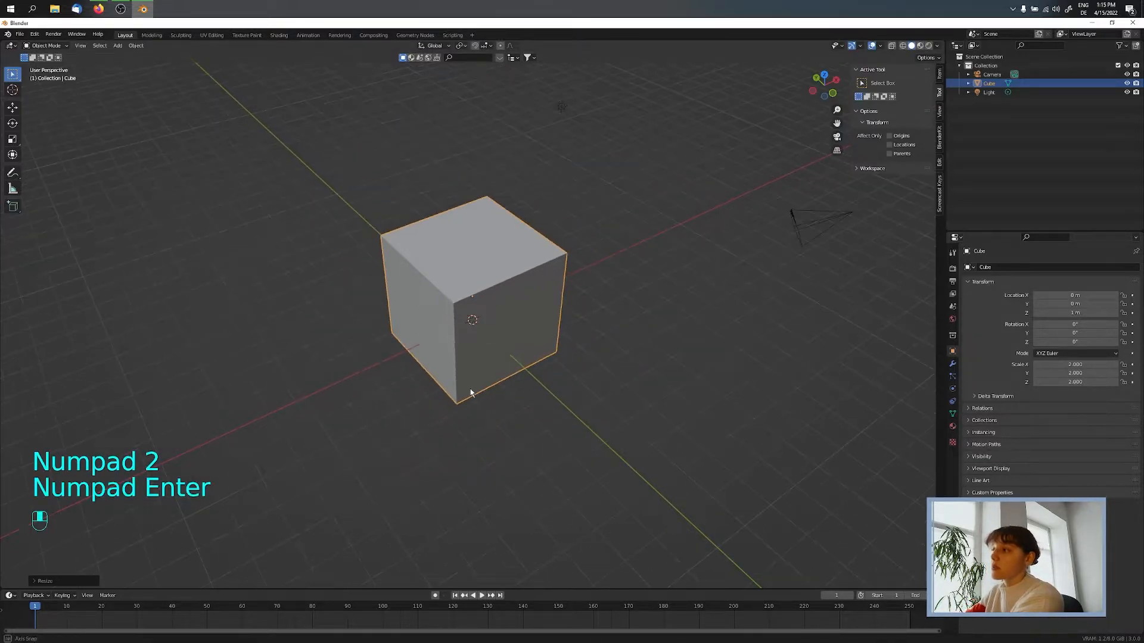
# - Stretch the cube by a factor of 2 along the Y axis only
pyautogui.moveTo(470, 391); pyautogui.dragTo(526, 385, button='middle')
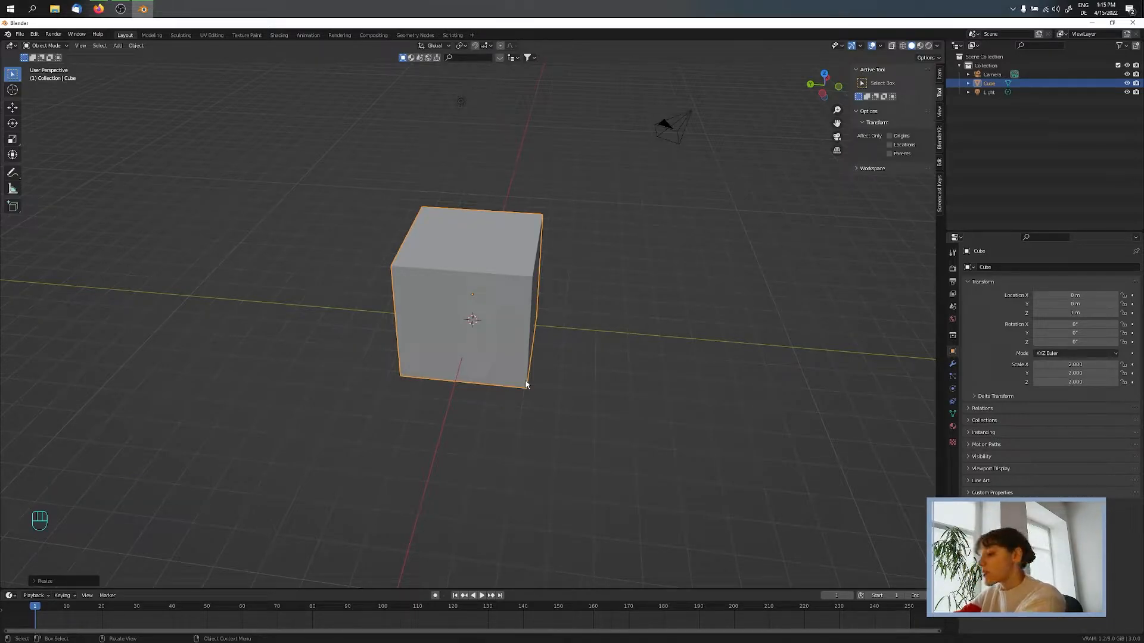
pyautogui.press('s')
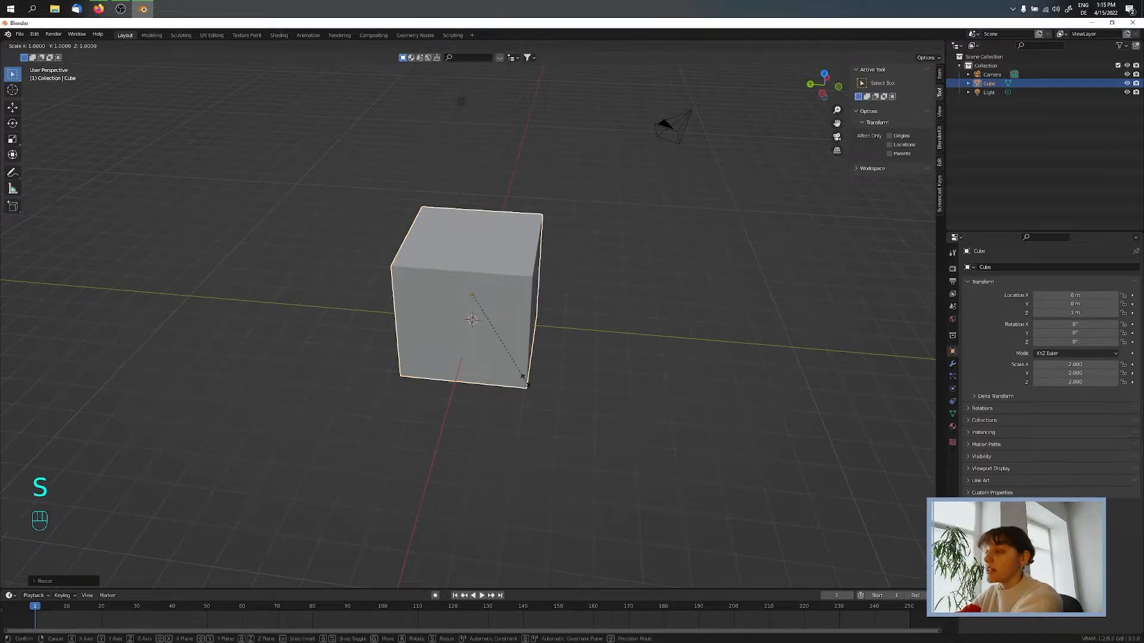
pyautogui.press('y')
pyautogui.press('KP_2')
pyautogui.press('KP_Enter')
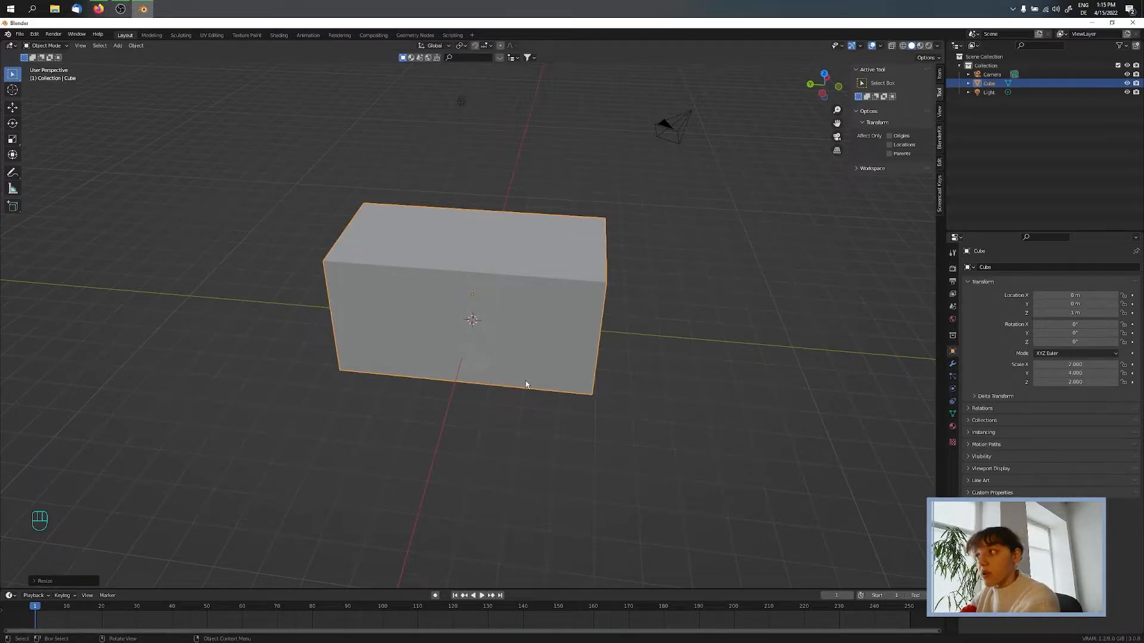
pyautogui.press('r')
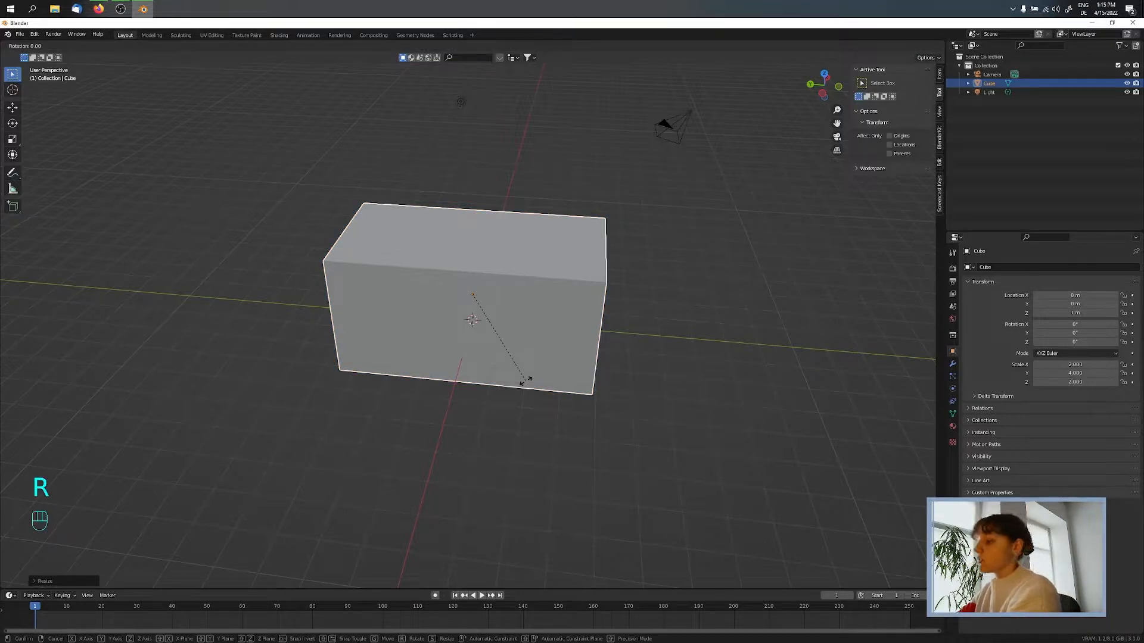
pyautogui.press('KP_4')
pyautogui.press('KP_5')
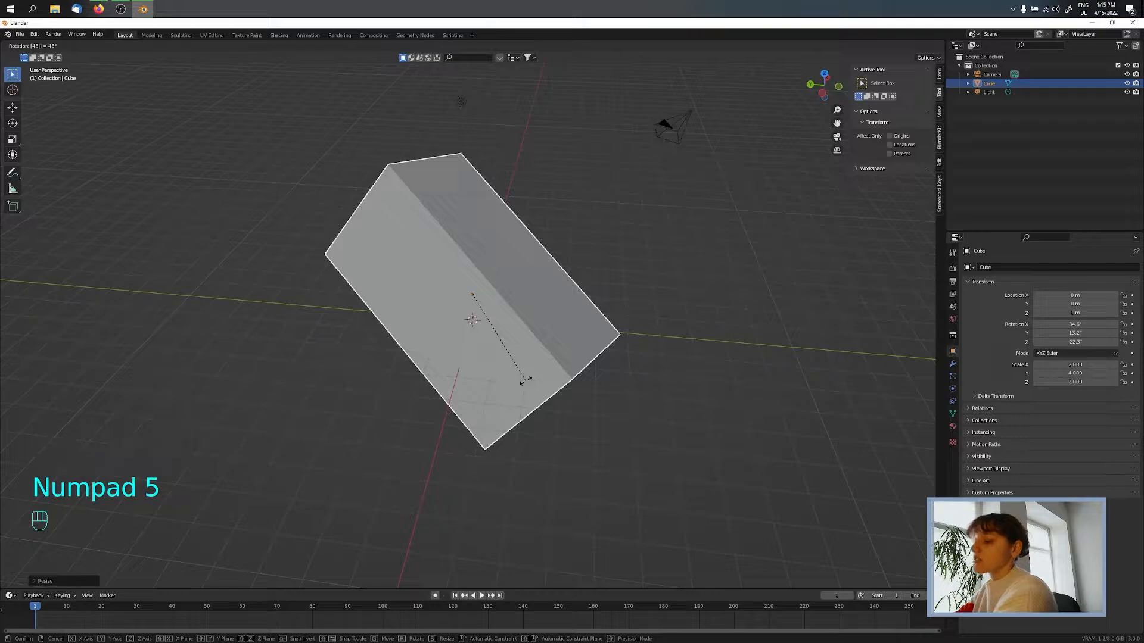
pyautogui.press('Escape')
# - Rotate the stretched box 45° about the global Z axis
pyautogui.press('r')
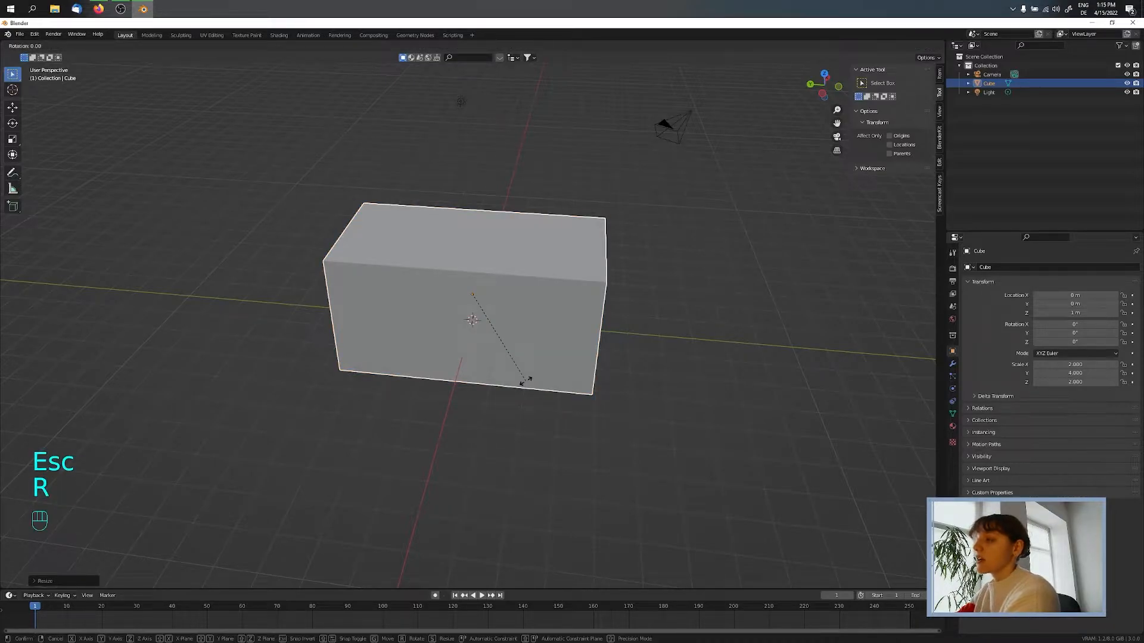
pyautogui.press('z')
pyautogui.press('KP_4')
pyautogui.press('KP_5')
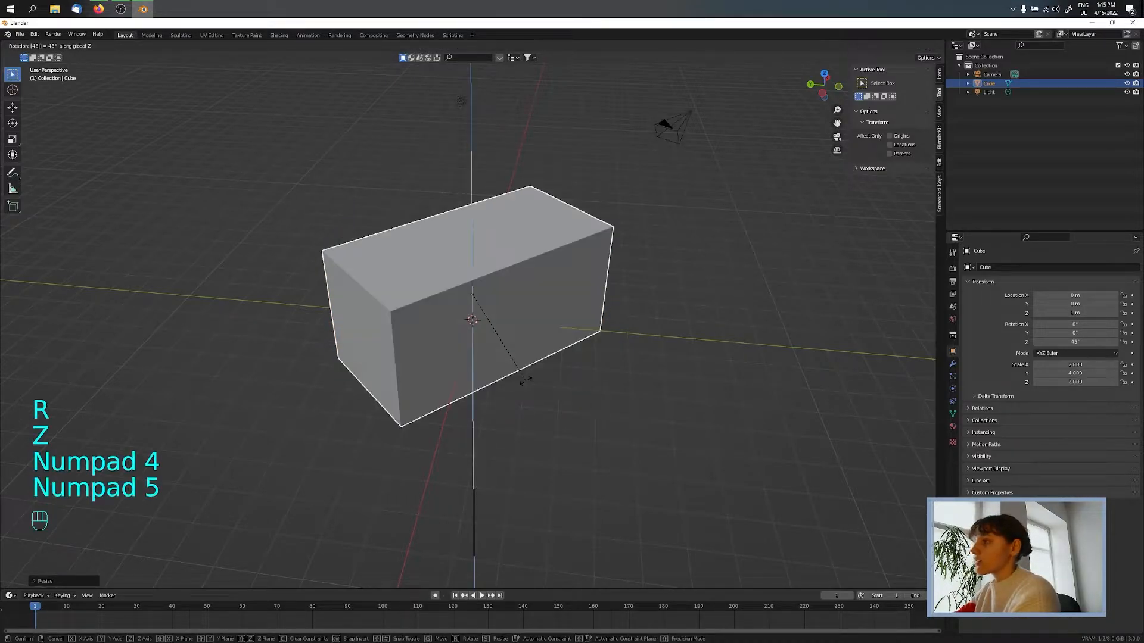
pyautogui.click(525, 380)
pyautogui.moveTo(525, 380); pyautogui.dragTo(511, 288, button='middle')
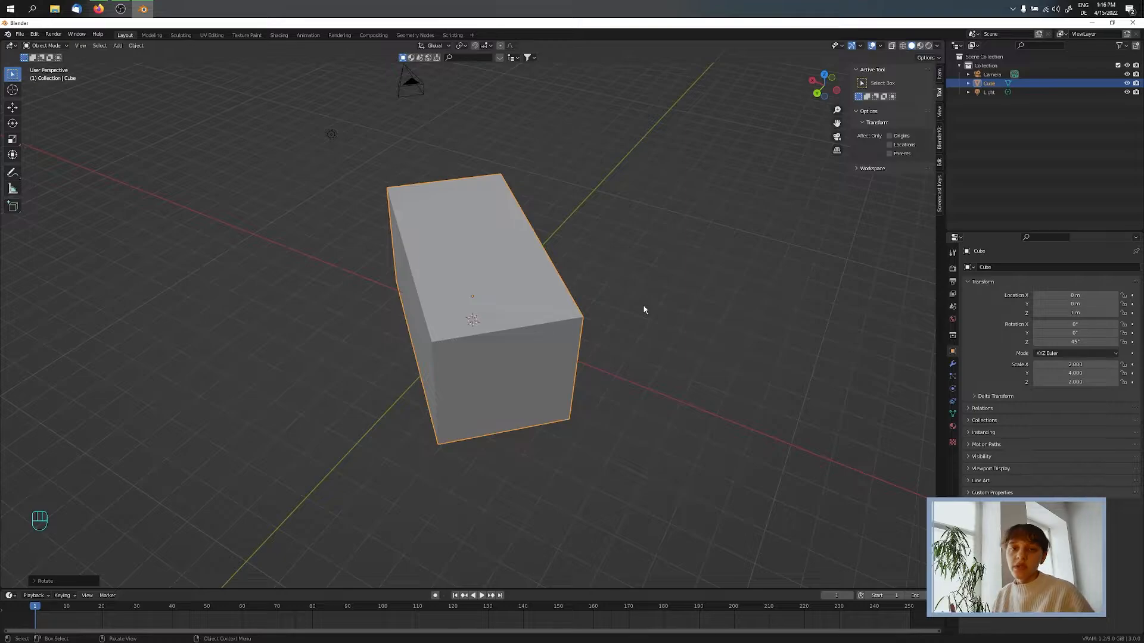
# - Delete the rotated box and add a cylinder mesh at the world origin
pyautogui.moveTo(644, 309); pyautogui.dragTo(611, 311, button='middle')
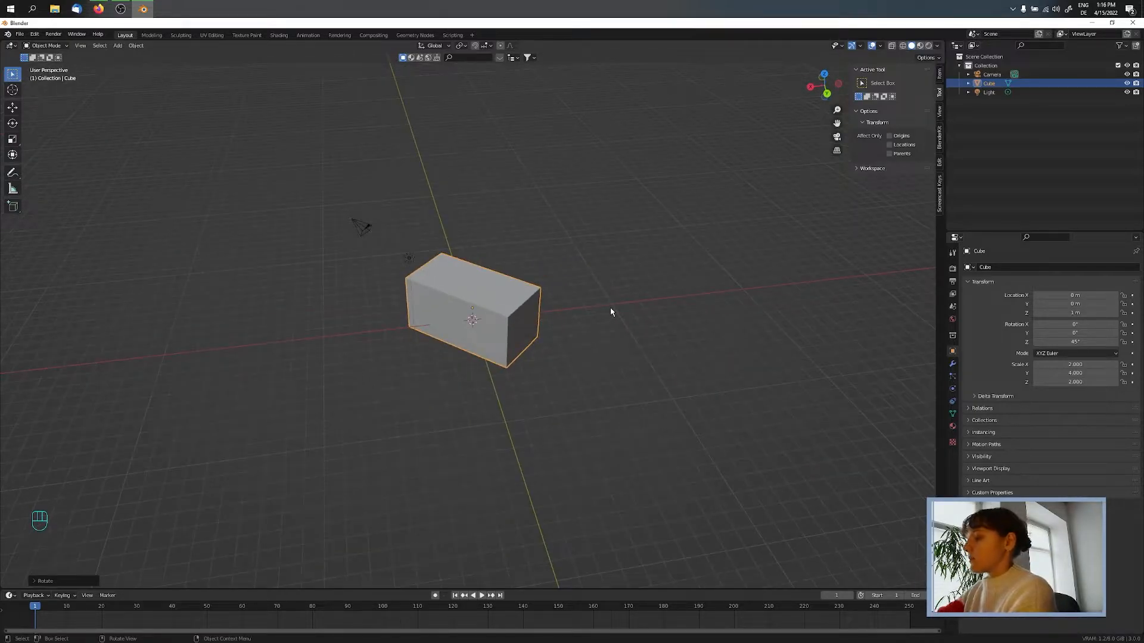
pyautogui.press('Delete')
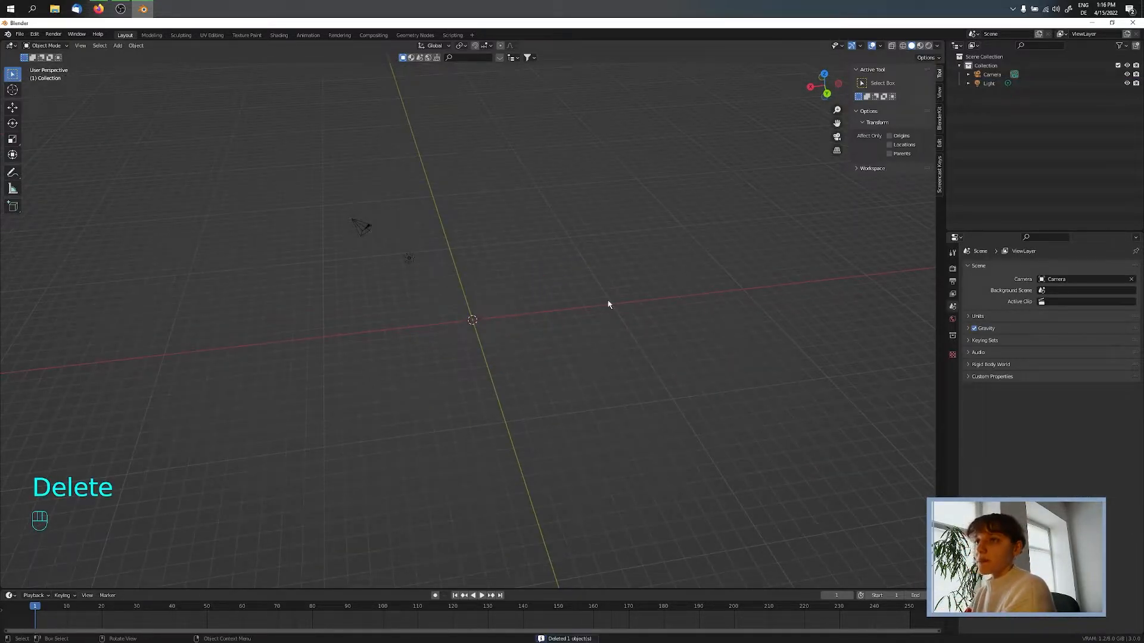
pyautogui.scroll(-1, 608, 304)
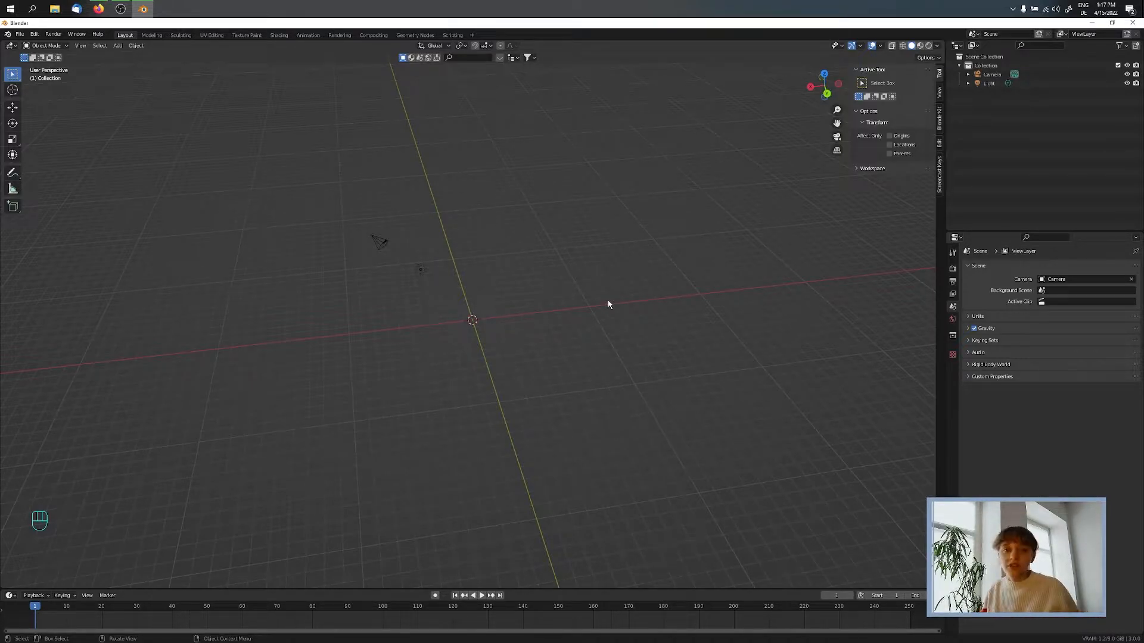
pyautogui.moveTo(608, 304); pyautogui.dragTo(441, 297, button='middle')
pyautogui.hotkey('shift', 'a')
pyautogui.moveTo(442, 296)
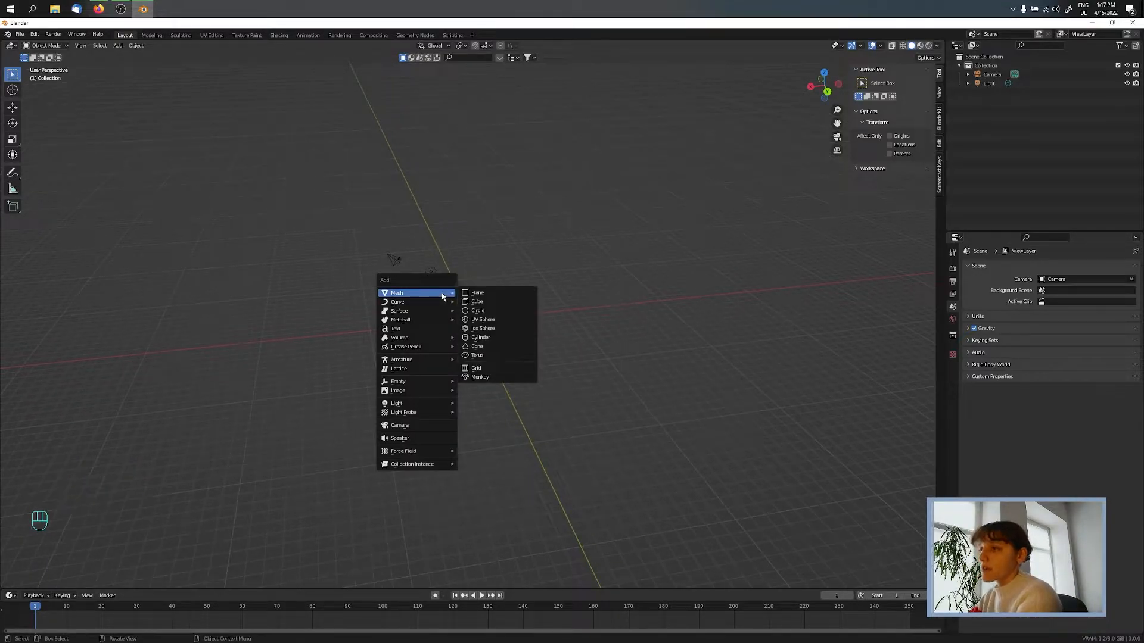
pyautogui.click(476, 338)
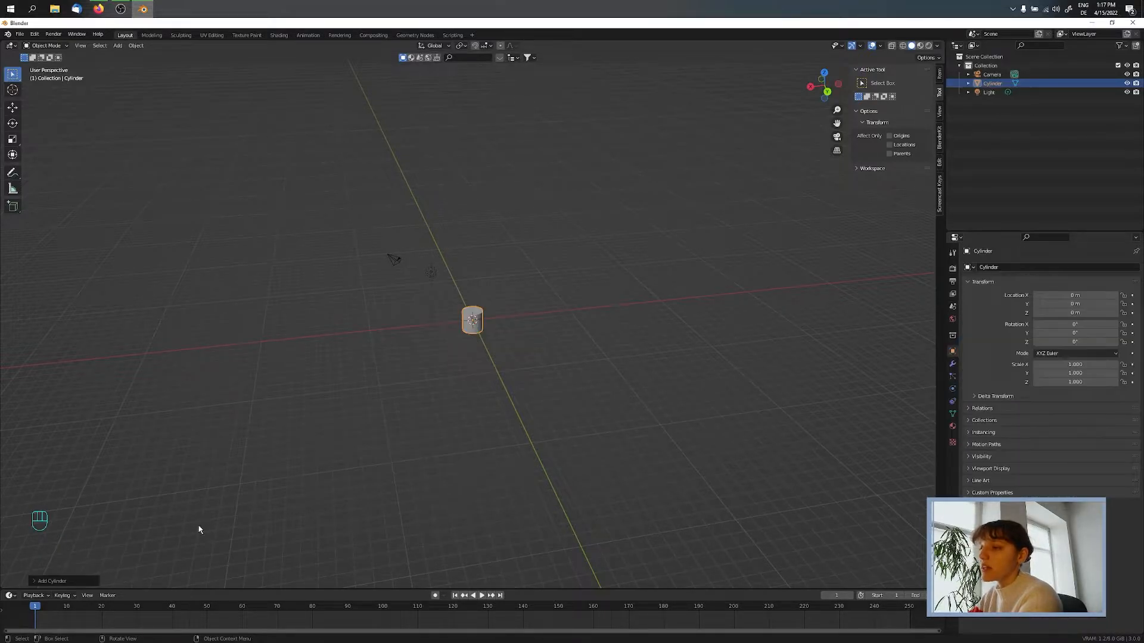
# - Adjust the new cylinder to 27 vertices, a 1.71 m radius and a 3.59 m depth, and try shifting its X location
pyautogui.click(36, 581)
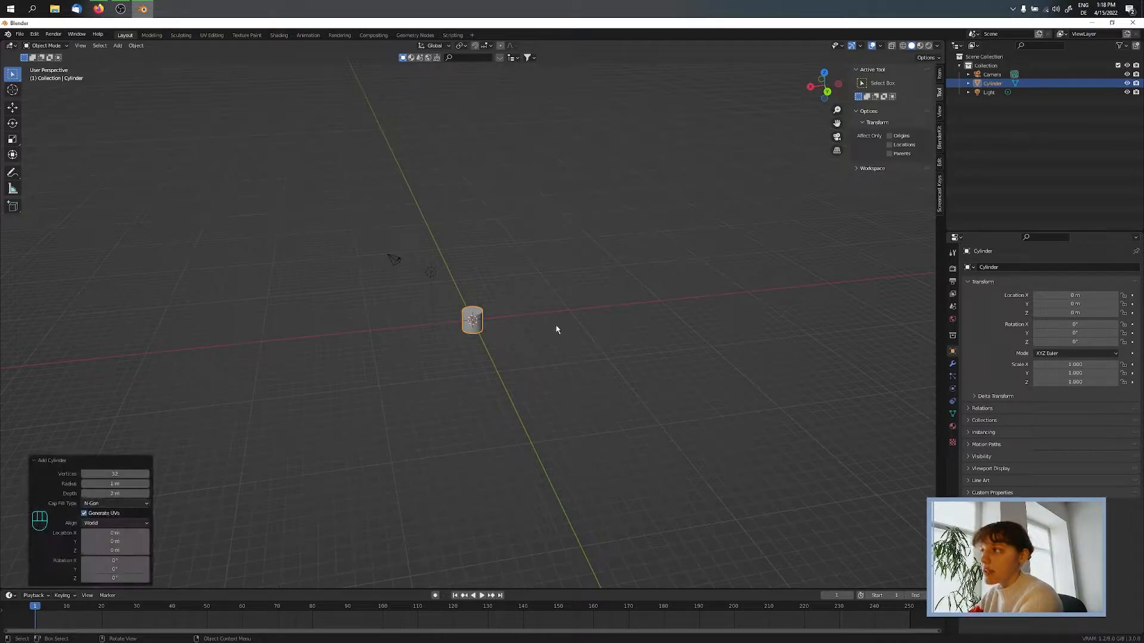
pyautogui.scroll(6, 153, 449)
pyautogui.moveTo(110, 474); pyautogui.dragTo(147, 490)
pyautogui.moveTo(111, 494); pyautogui.dragTo(186, 518)
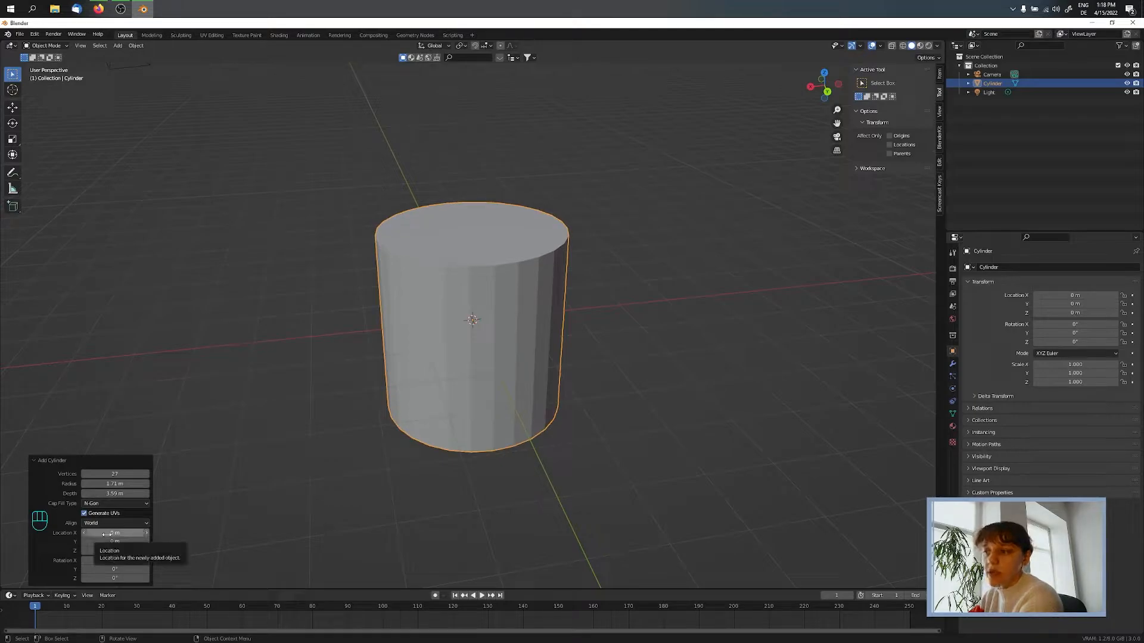
pyautogui.moveTo(98, 532)
pyautogui.mouseDown()
pyautogui.moveTo(188, 544)
pyautogui.moveTo(113, 542)
pyautogui.mouseUp()
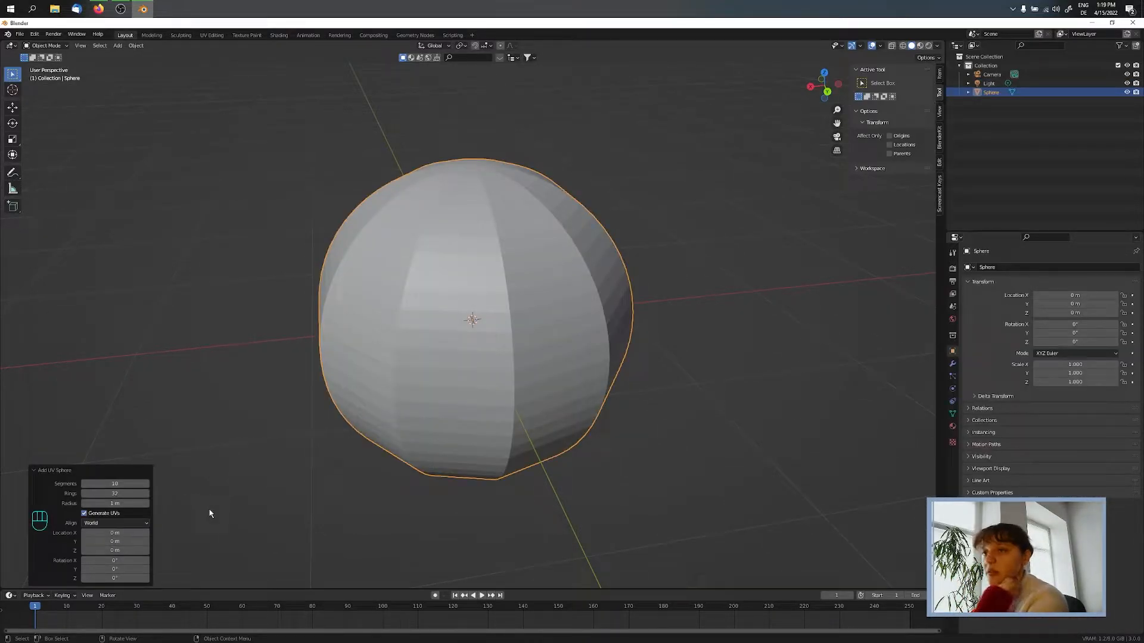
# - Set the new UV sphere to 16 rings and vary its segments, trying 23 and ending above 100
pyautogui.moveTo(117, 495)
pyautogui.mouseDown()
pyautogui.moveTo(137, 500)
pyautogui.moveTo(139, 485)
pyautogui.moveTo(114, 485)
pyautogui.mouseUp()
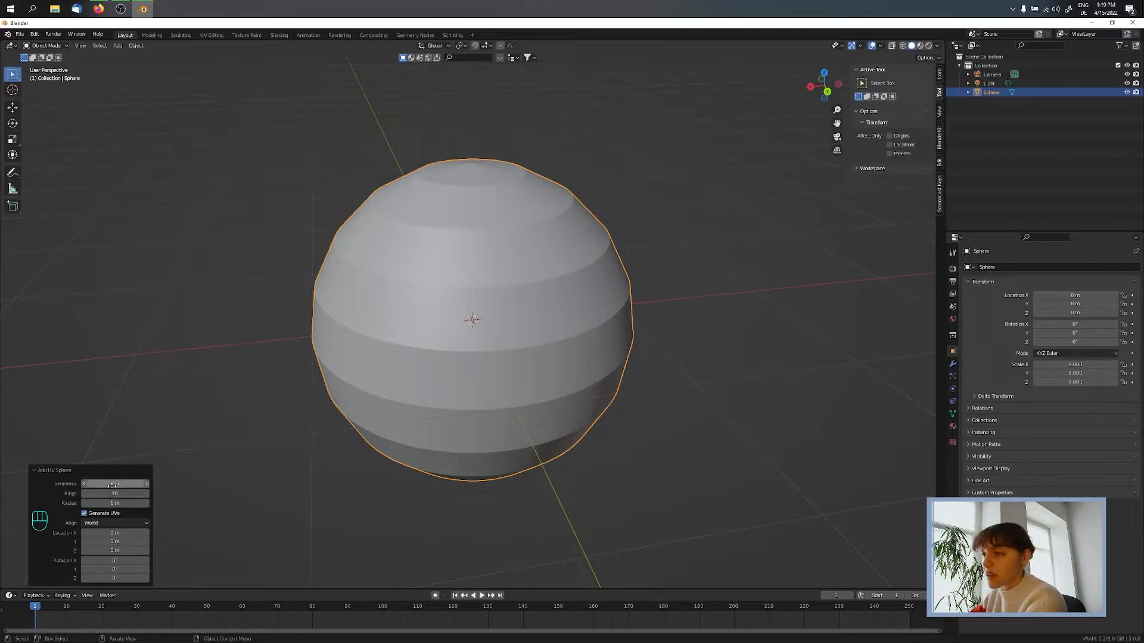
pyautogui.moveTo(113, 486); pyautogui.dragTo(71, 484)
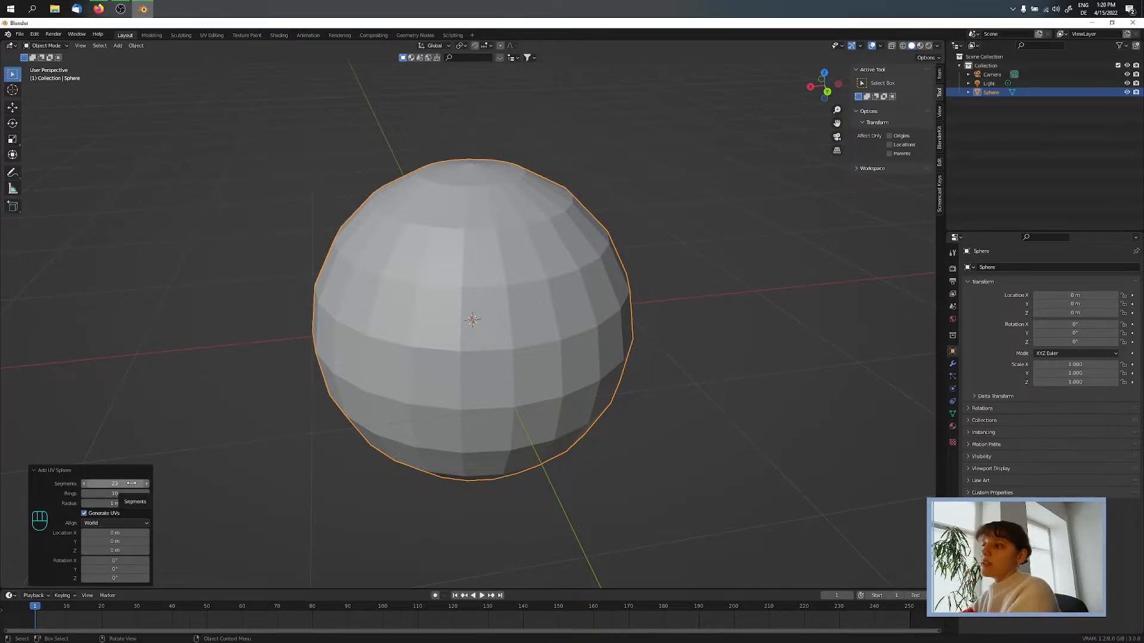
pyautogui.moveTo(131, 483); pyautogui.dragTo(157, 501)
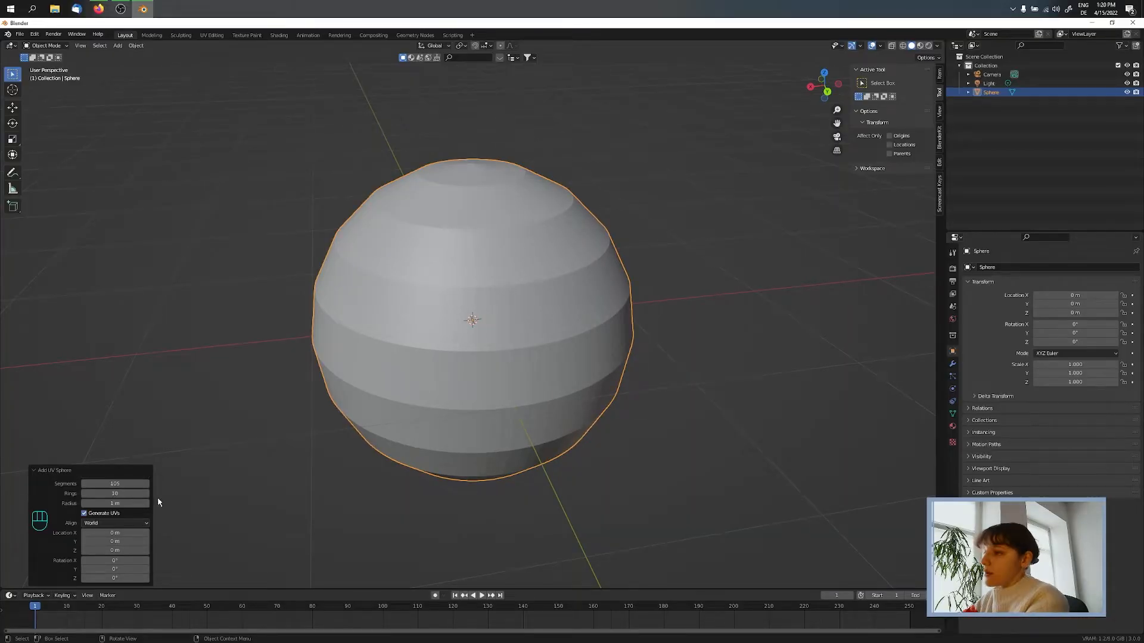
# - Select the UV sphere and delete it from the scene
pyautogui.click(297, 457)
pyautogui.moveTo(363, 407); pyautogui.dragTo(406, 385, button='middle')
pyautogui.click(407, 386)
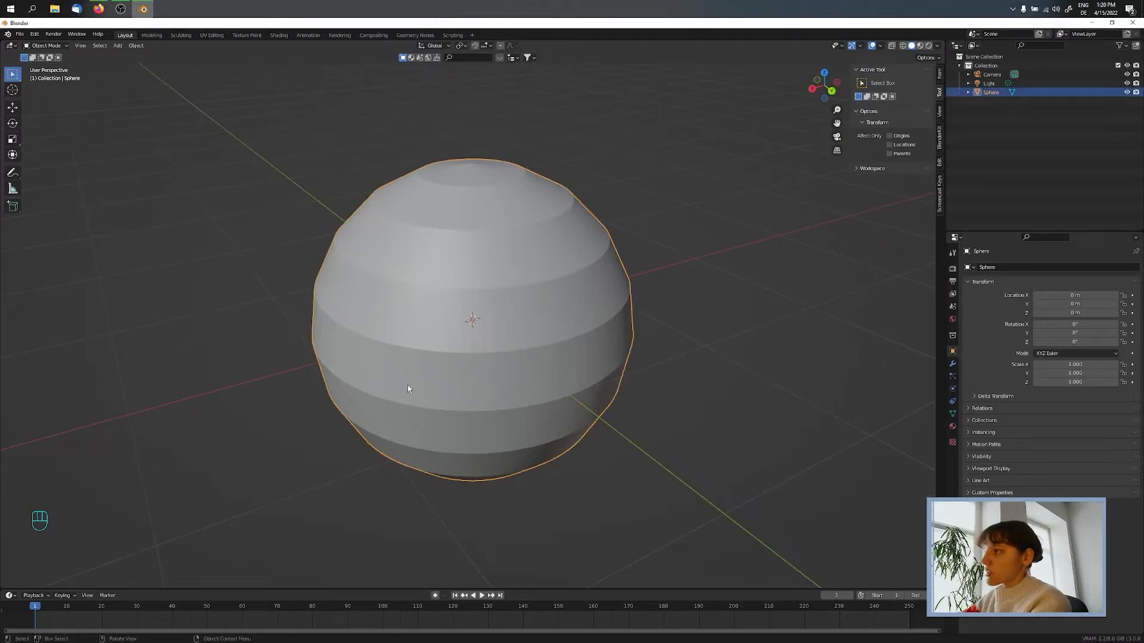
pyautogui.press('Delete')
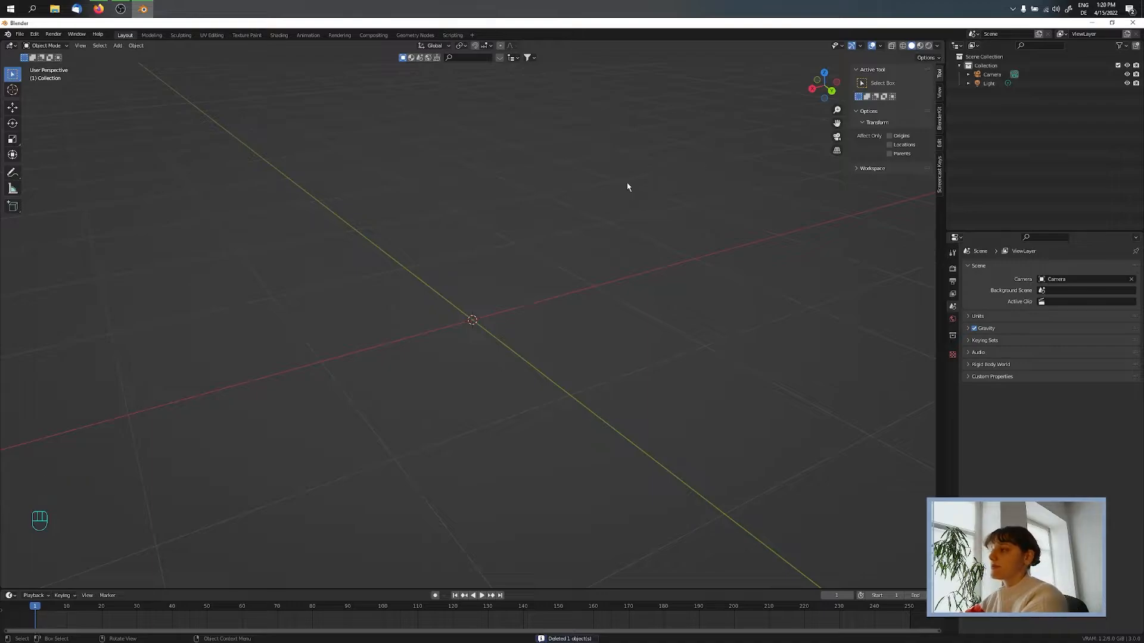
# - Add a cube mesh at the world origin with the default 2 m size
pyautogui.hotkey('shift', 'a')
pyautogui.hotkey('shift', 'a')
pyautogui.hotkey('shift', 'a')
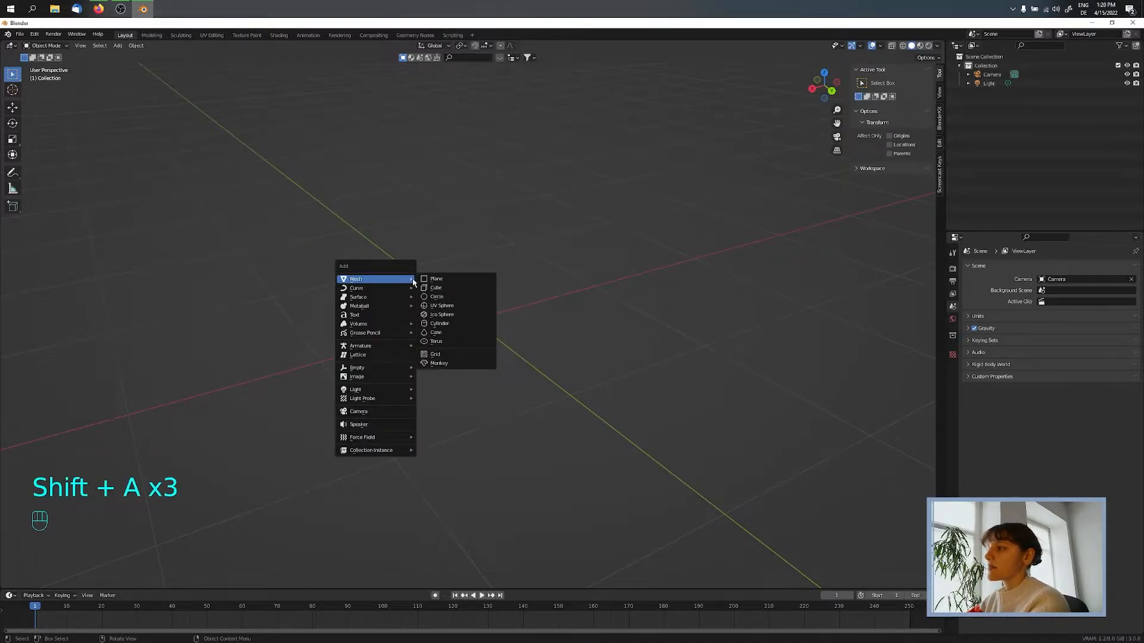
pyautogui.click(436, 288)
pyautogui.moveTo(341, 337); pyautogui.dragTo(356, 347, button='middle')
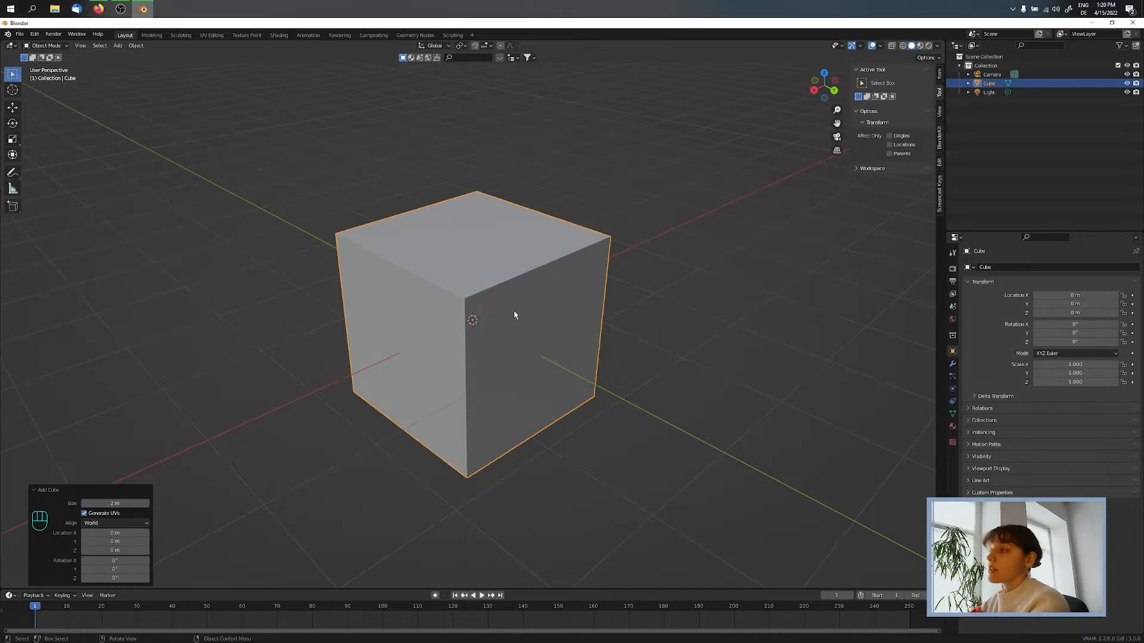
pyautogui.moveTo(523, 383); pyautogui.dragTo(552, 361, button='middle')
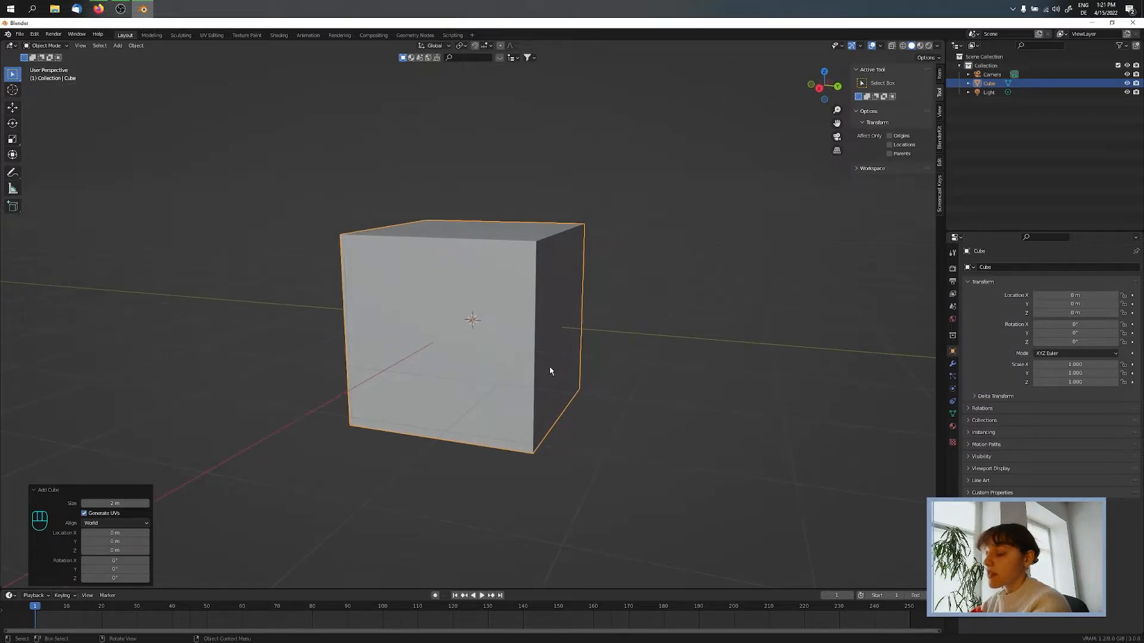
# - Add a plane mesh at the world origin, passing through the cube
pyautogui.hotkey('shift', 'a')
pyautogui.moveTo(550, 369)
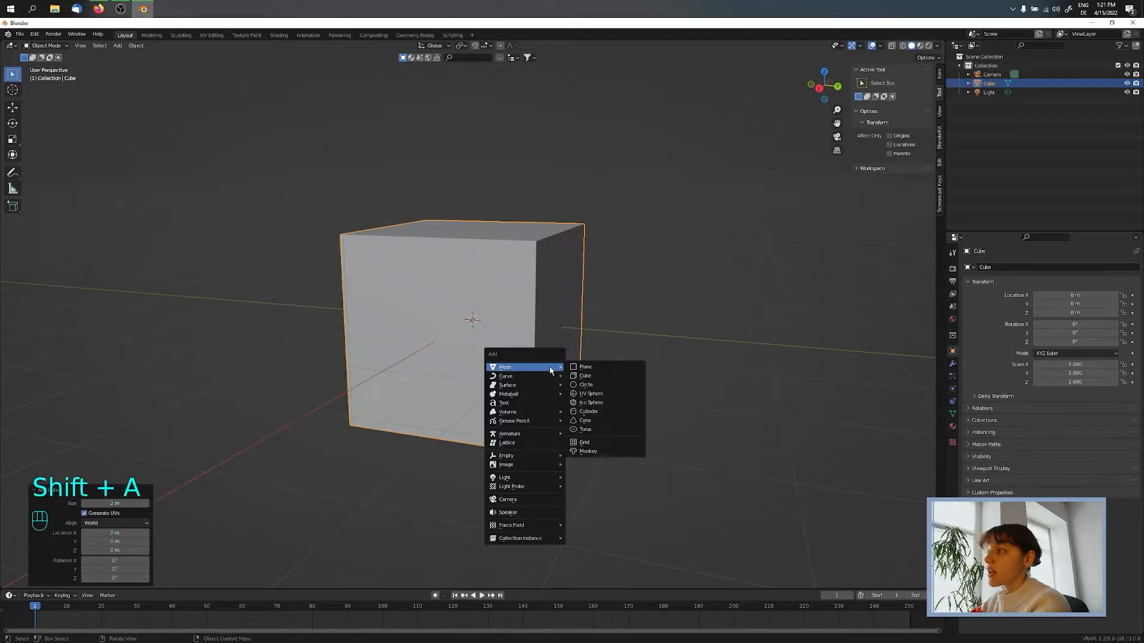
pyautogui.click(576, 367)
pyautogui.scroll(-5, 448, 353)
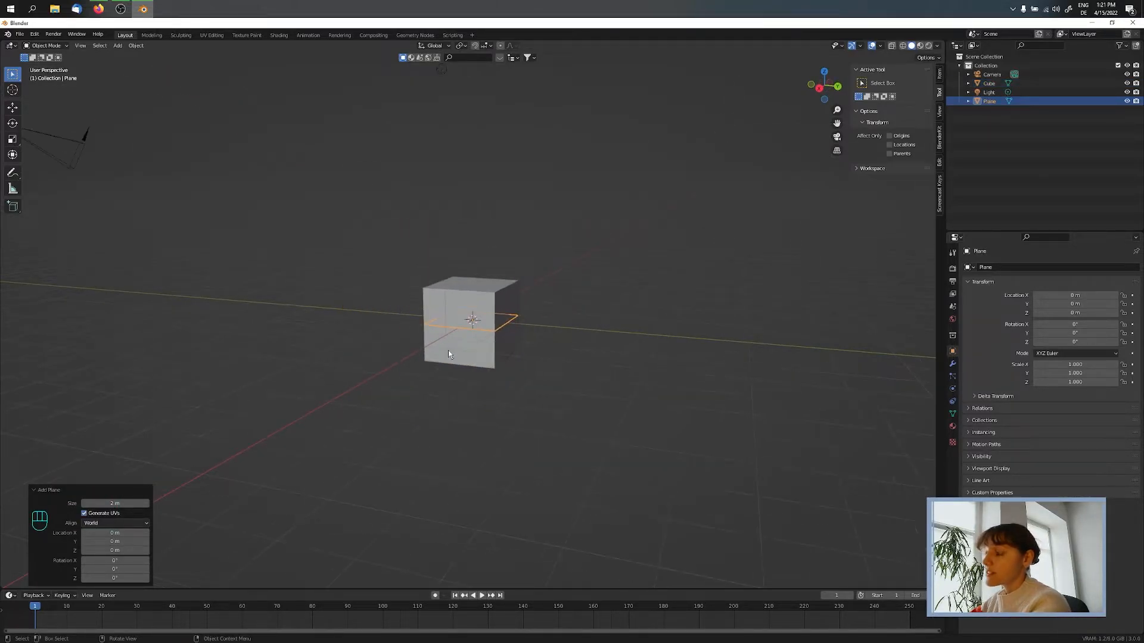
pyautogui.moveTo(449, 354); pyautogui.dragTo(391, 375, button='middle')
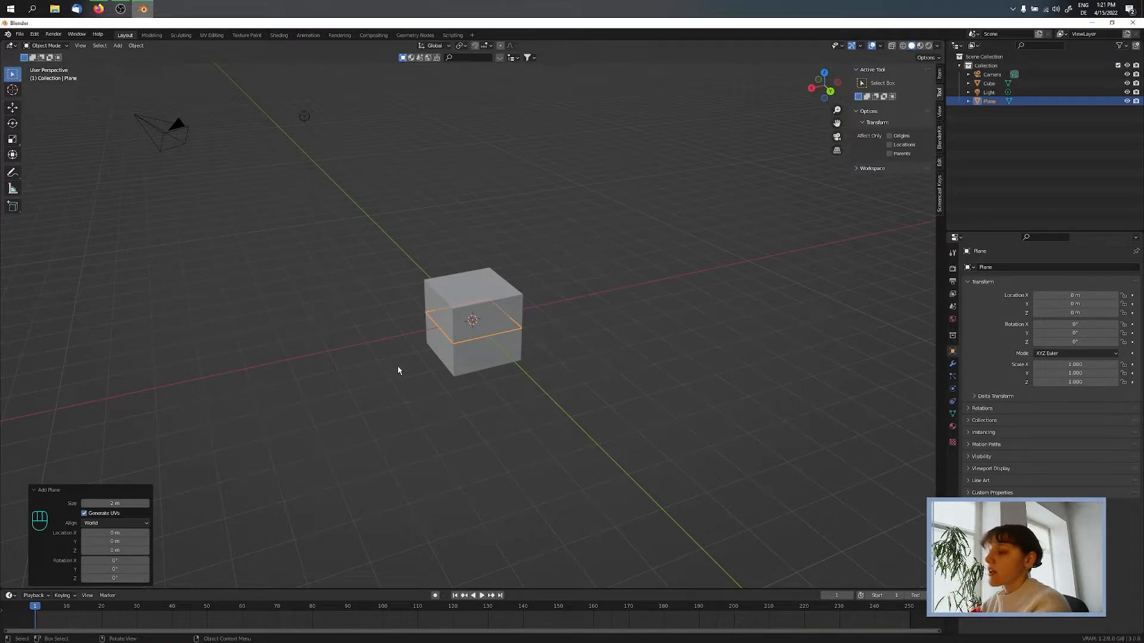
# - Scale the plane up uniformly by a factor of about 9.97 to form a ground surface
pyautogui.press('s')
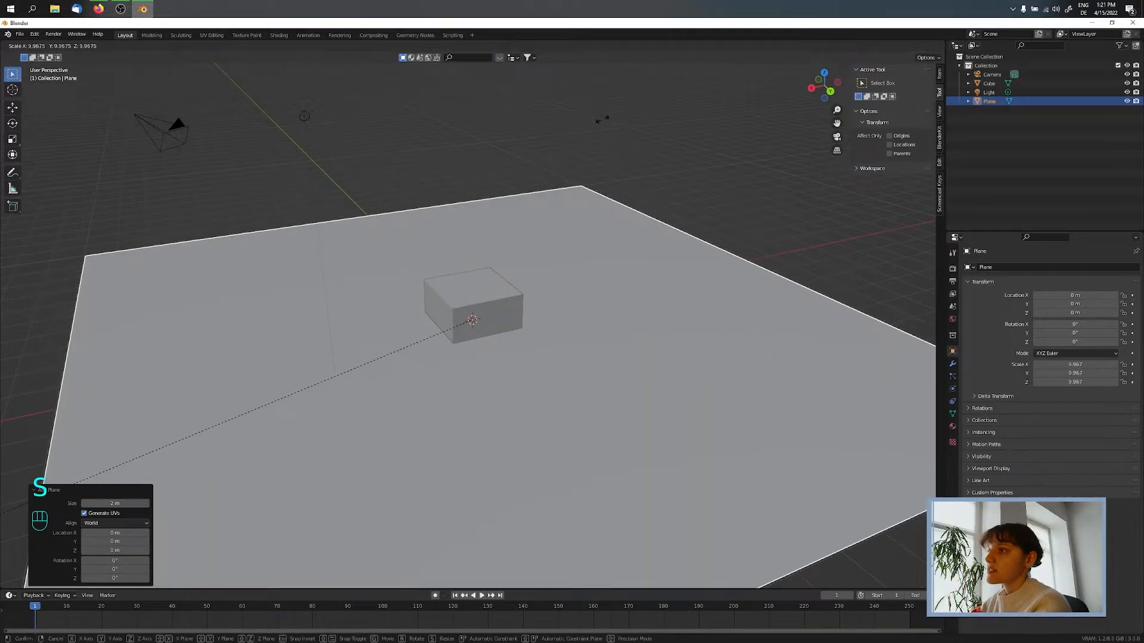
pyautogui.click(602, 120)
pyautogui.scroll(-3, 367, 352)
pyautogui.moveTo(368, 352); pyautogui.dragTo(519, 322, button='middle')
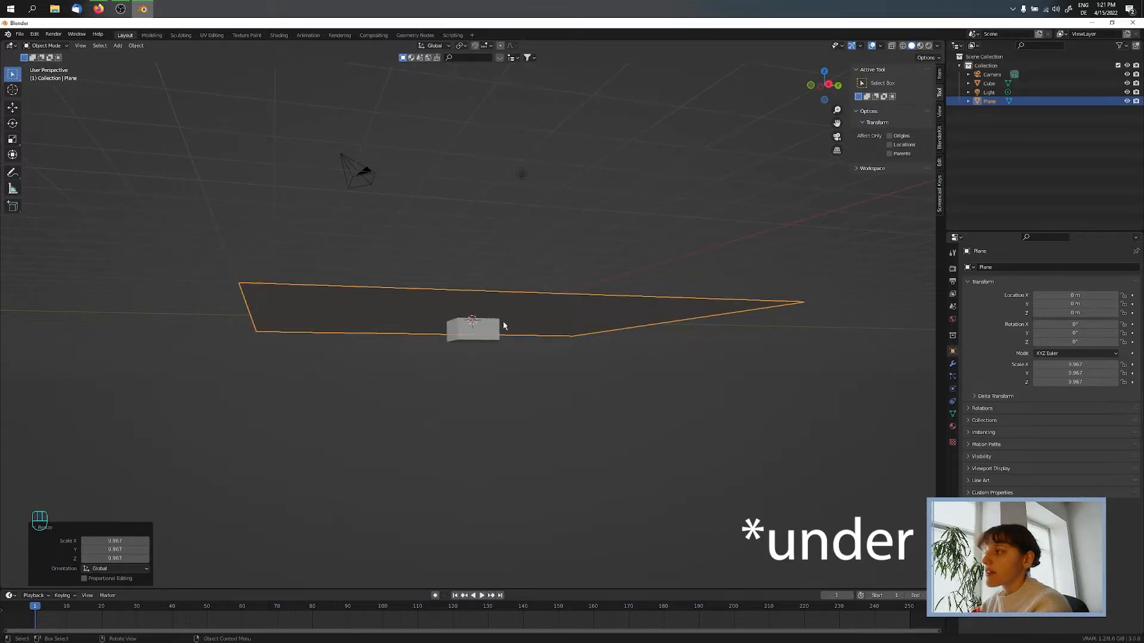
pyautogui.moveTo(543, 289); pyautogui.dragTo(491, 327, button='middle')
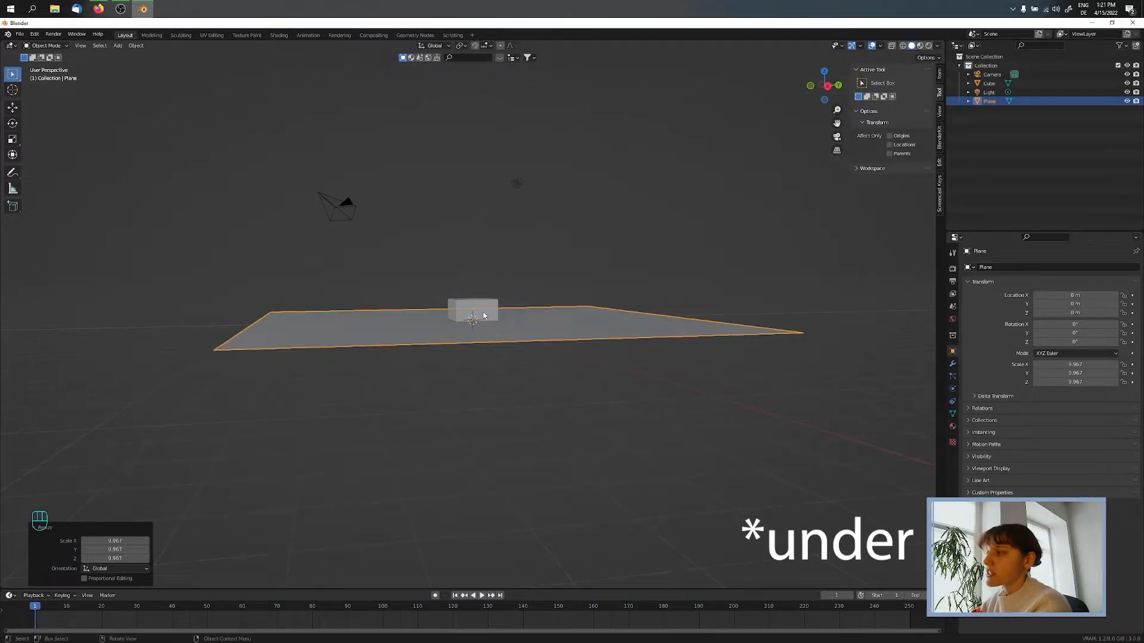
# - Move the cube up exactly 1 m along the Z axis so its base sits on the plane
pyautogui.click(487, 308)
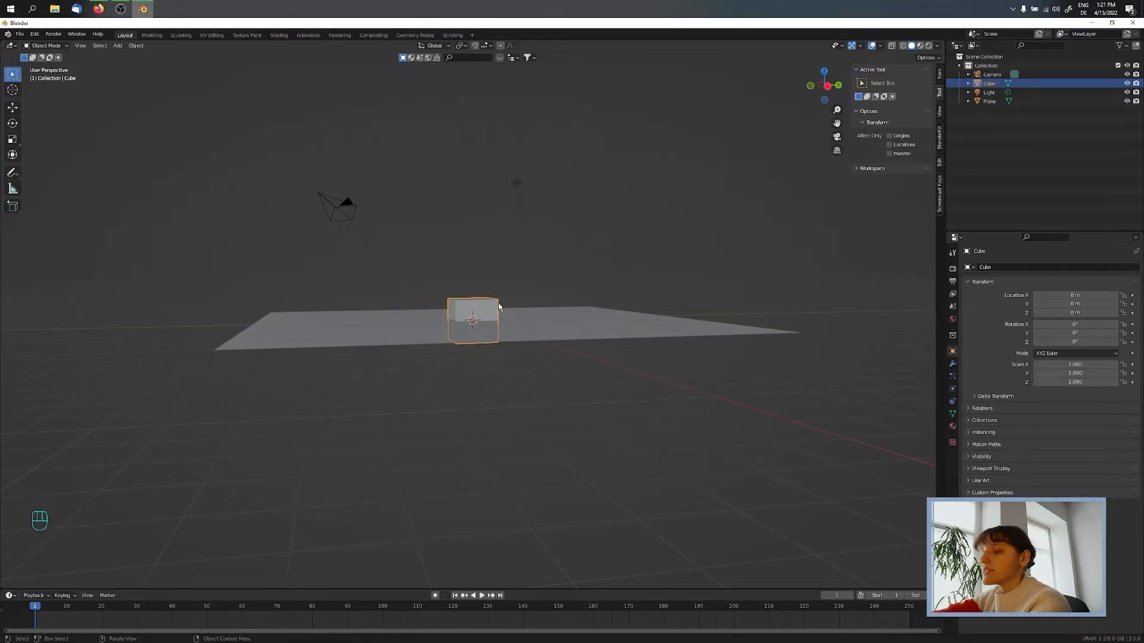
pyautogui.press('g')
pyautogui.press('z')
pyautogui.press('KP_1')
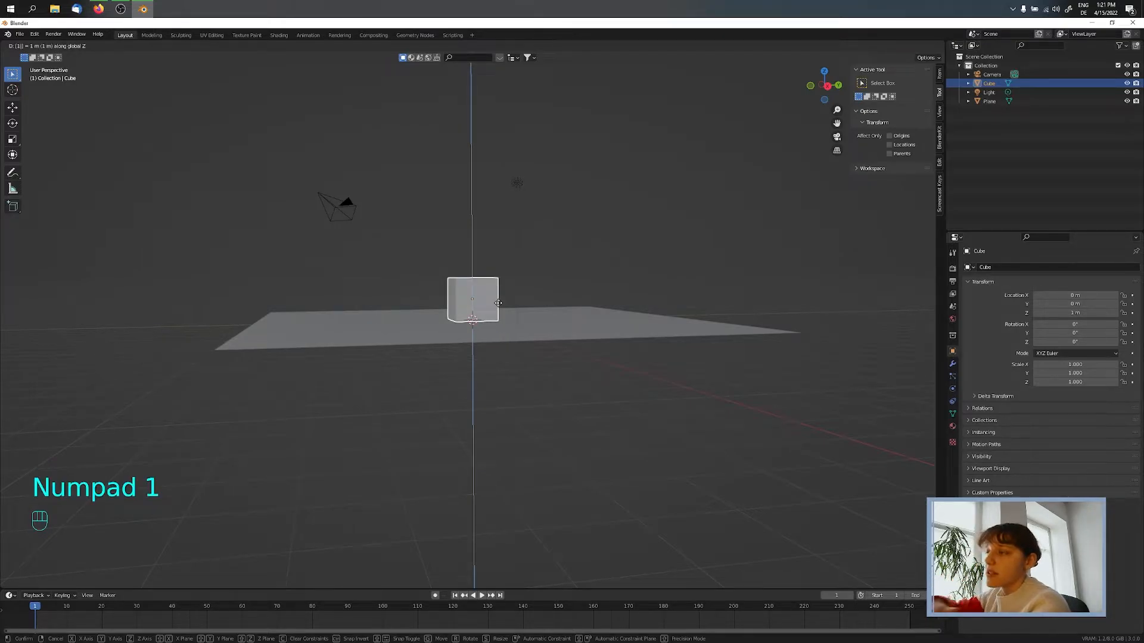
pyautogui.click(498, 304)
# - Examine from the side and from underneath how the cube's base meets the plane
pyautogui.keyDown('alt'); pyautogui.moveTo(498, 303); pyautogui.dragTo(556, 309, button='middle'); pyautogui.keyUp('alt')
pyautogui.scroll(7, 484, 297)
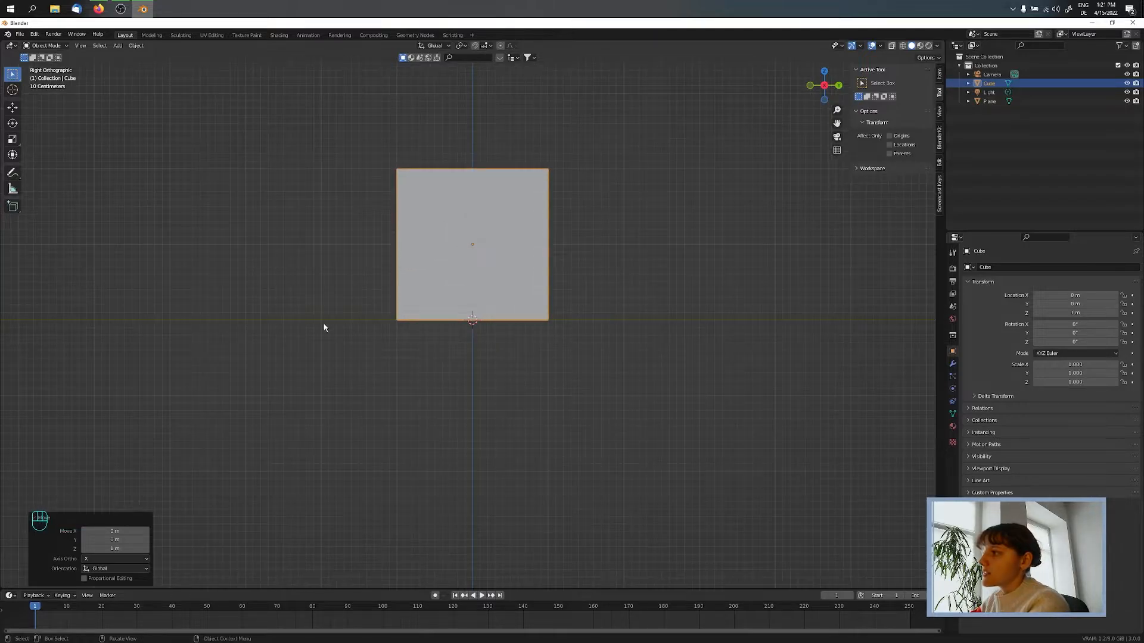
pyautogui.moveTo(357, 324); pyautogui.dragTo(311, 334, button='middle')
pyautogui.scroll(-8, 357, 352)
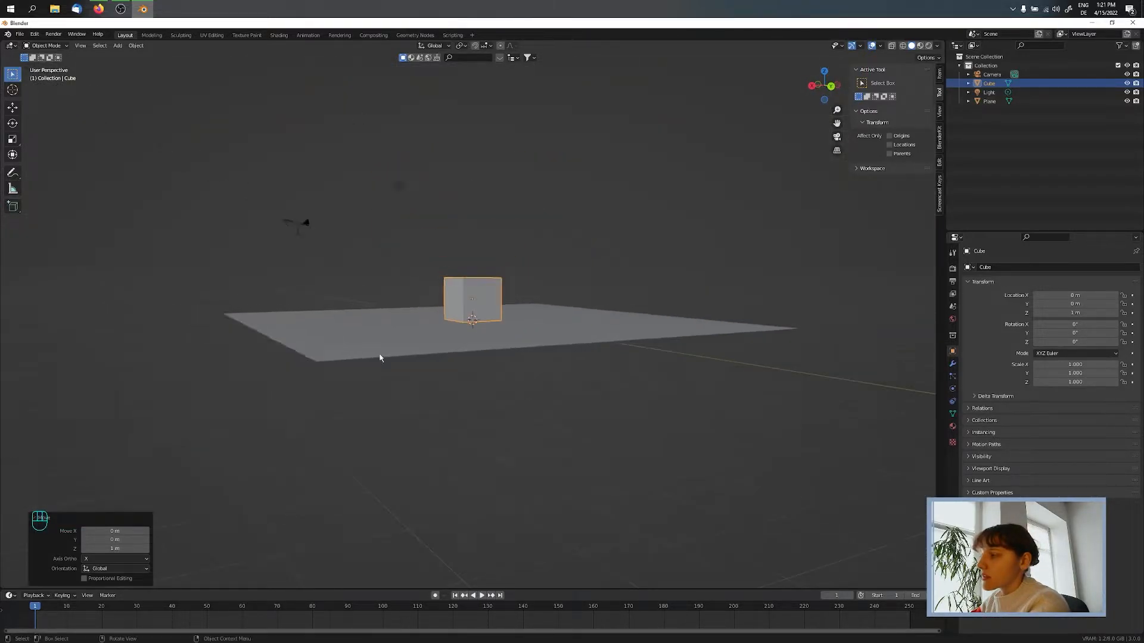
pyautogui.moveTo(380, 357); pyautogui.dragTo(527, 308, button='middle')
pyautogui.scroll(5, 513, 324)
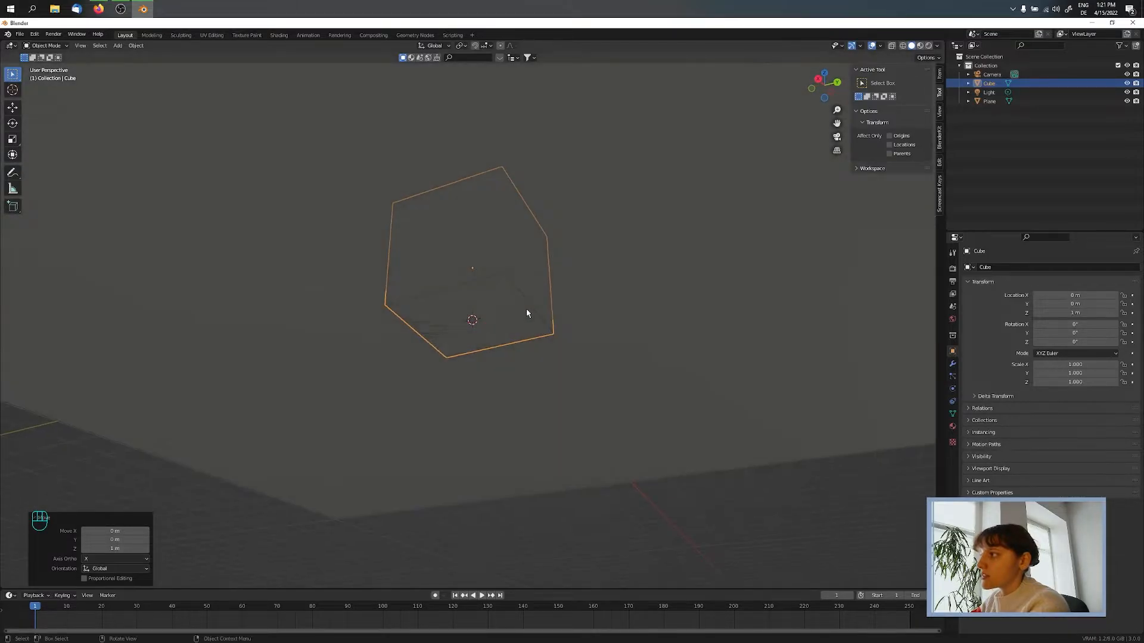
pyautogui.scroll(3, 526, 308)
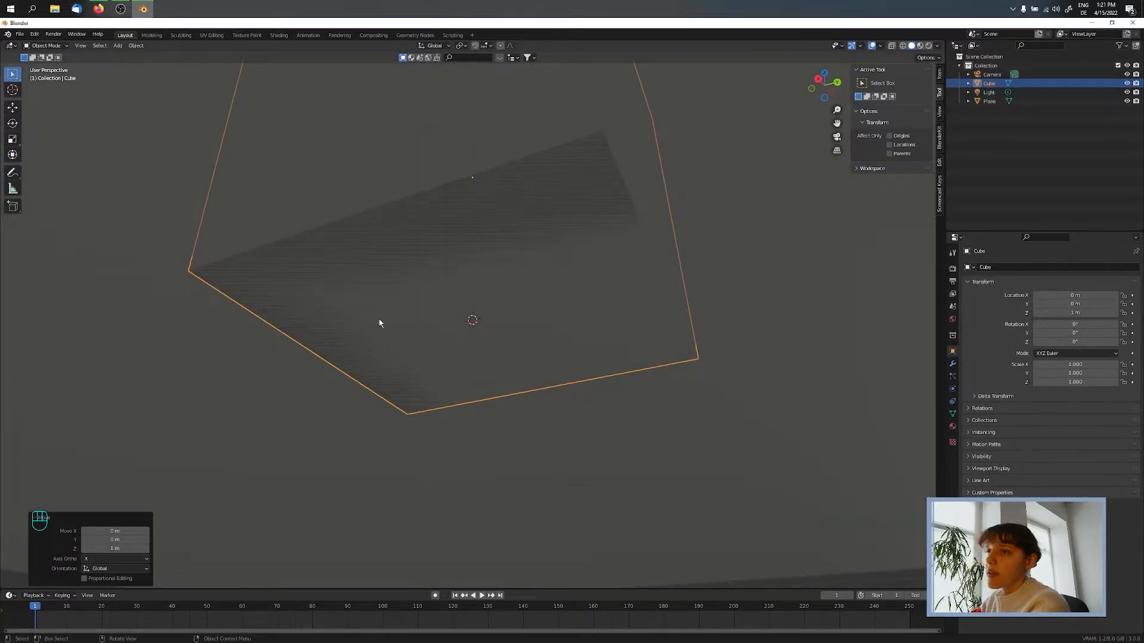
pyautogui.scroll(-5, 390, 285)
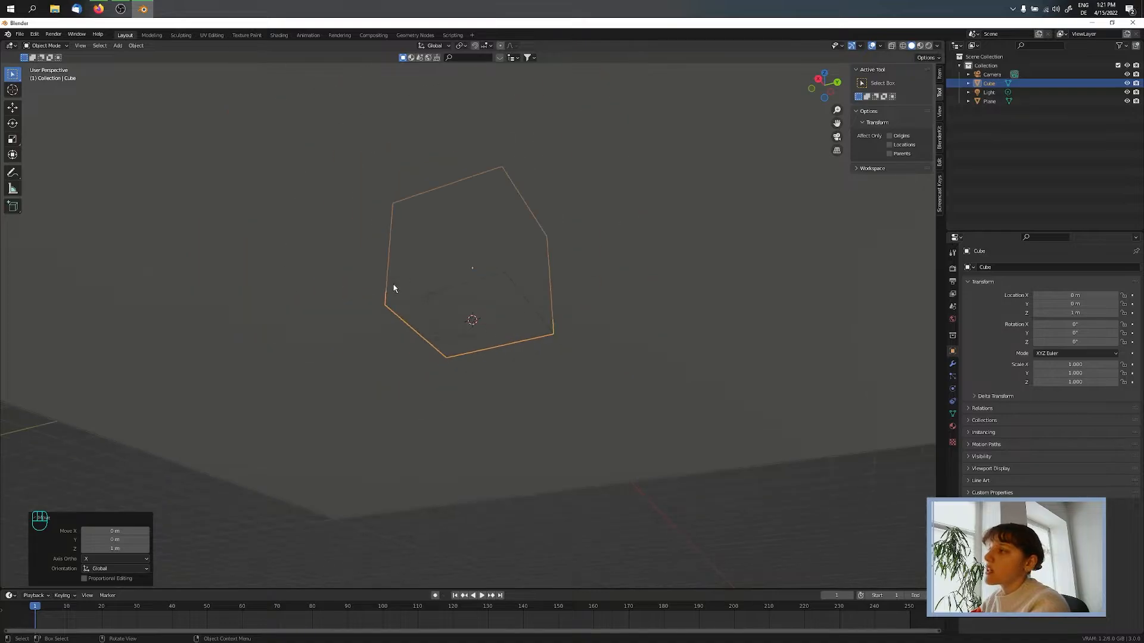
pyautogui.moveTo(393, 286); pyautogui.dragTo(424, 352, button='middle')
pyautogui.scroll(-3, 424, 352)
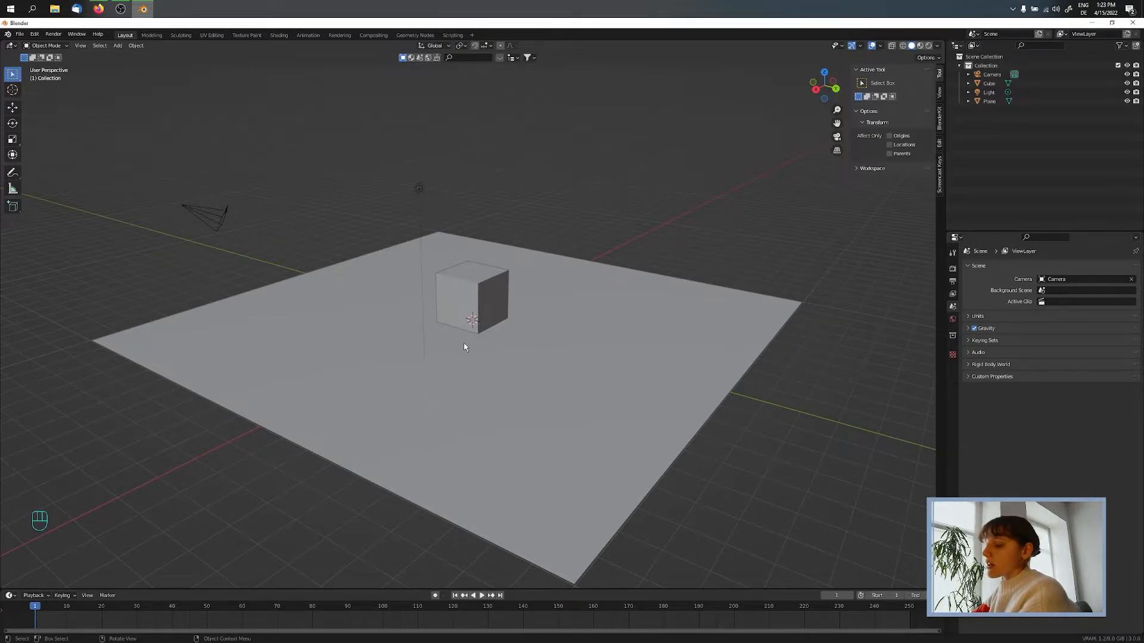
# - Add a second default cube at the world origin, overlapping the first one
pyautogui.moveTo(488, 344); pyautogui.dragTo(541, 337, button='middle')
pyautogui.hotkey('shift', 'a')
pyautogui.moveTo(514, 323)
pyautogui.click(549, 329)
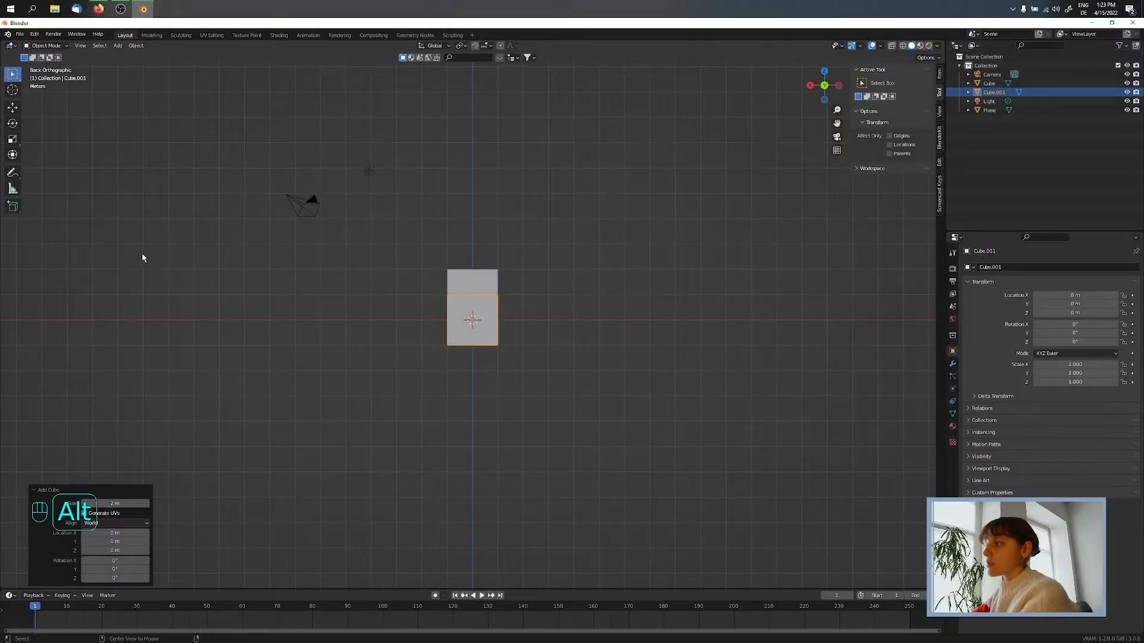
# - In the right orthographic view, turn on snapping and move the second cube directly on top of the first
pyautogui.keyDown('alt'); pyautogui.moveTo(142, 254); pyautogui.dragTo(779, 340, button='middle'); pyautogui.keyUp('alt')
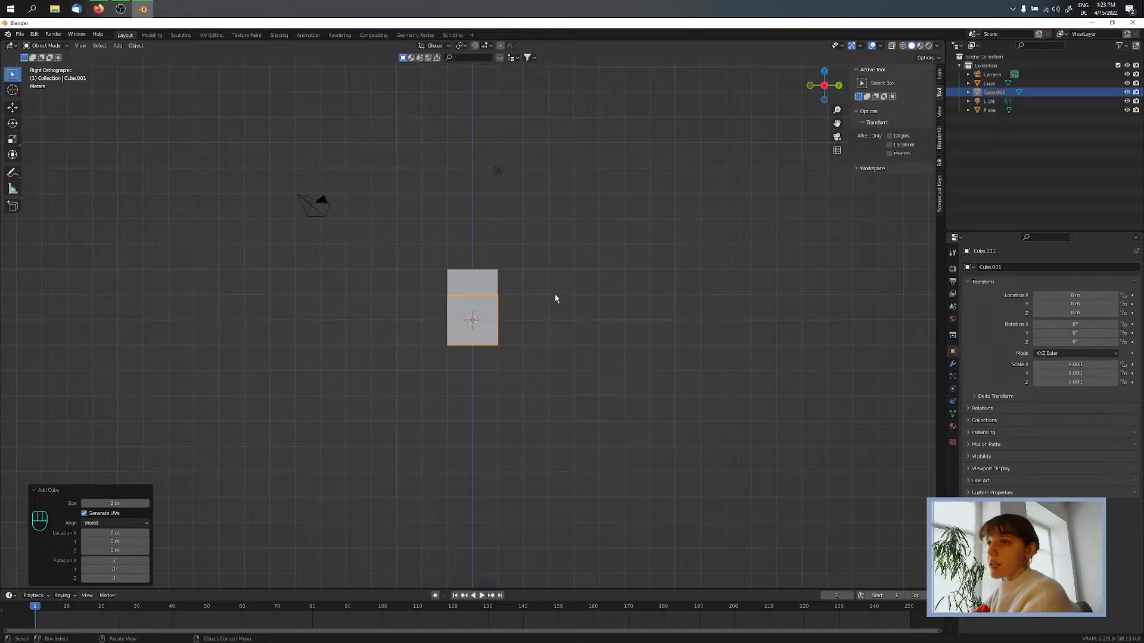
pyautogui.click(476, 48)
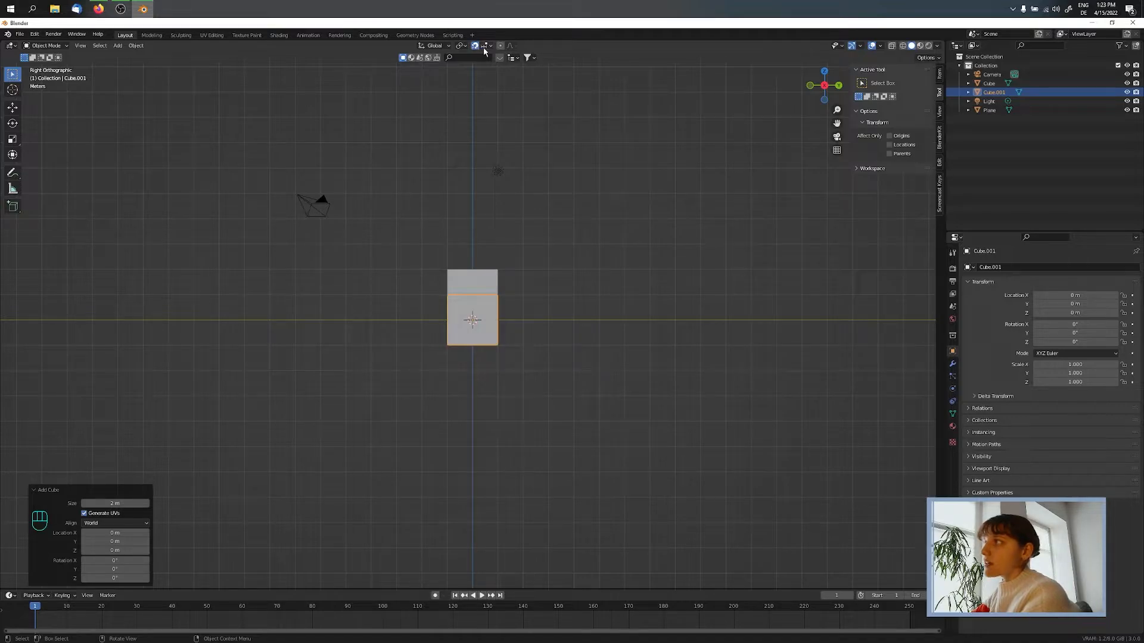
pyautogui.click(483, 47)
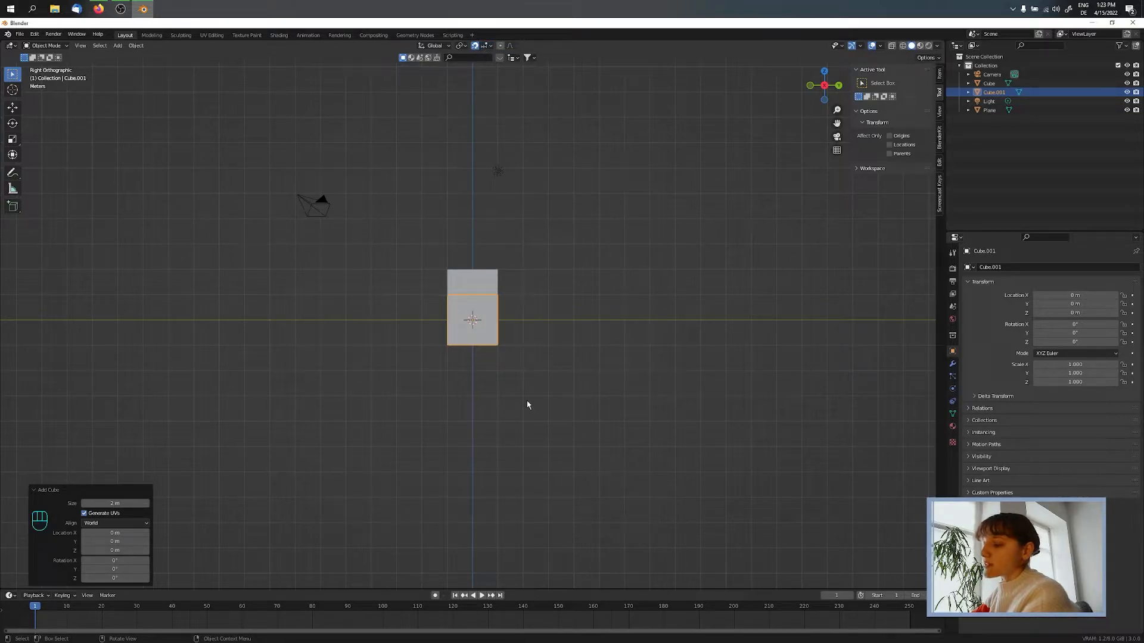
pyautogui.press('g')
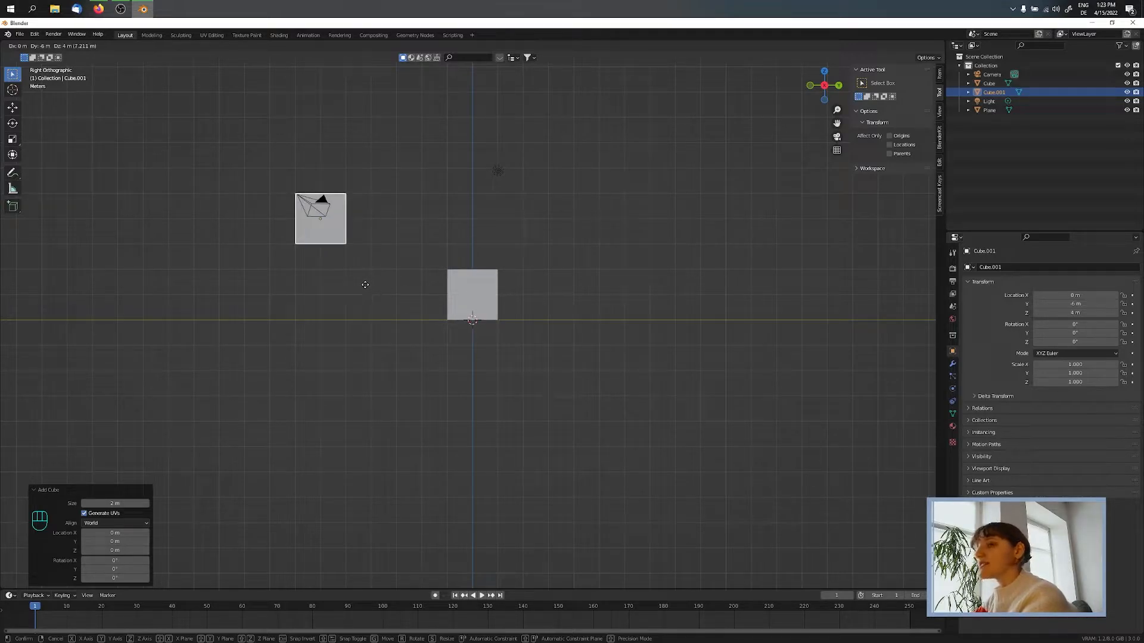
pyautogui.click(512, 324)
# - Duplicate the bottom cube 4 m up onto the stack, then add copies 2 m along Y and 2 m above that
pyautogui.click(495, 286)
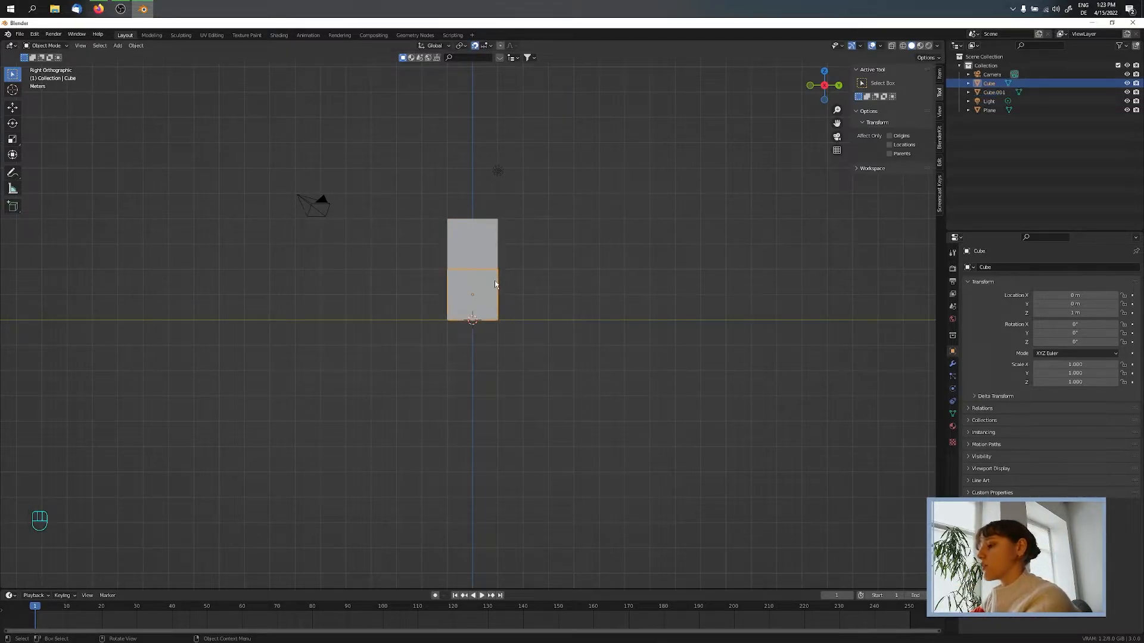
pyautogui.hotkey('shift', 'd')
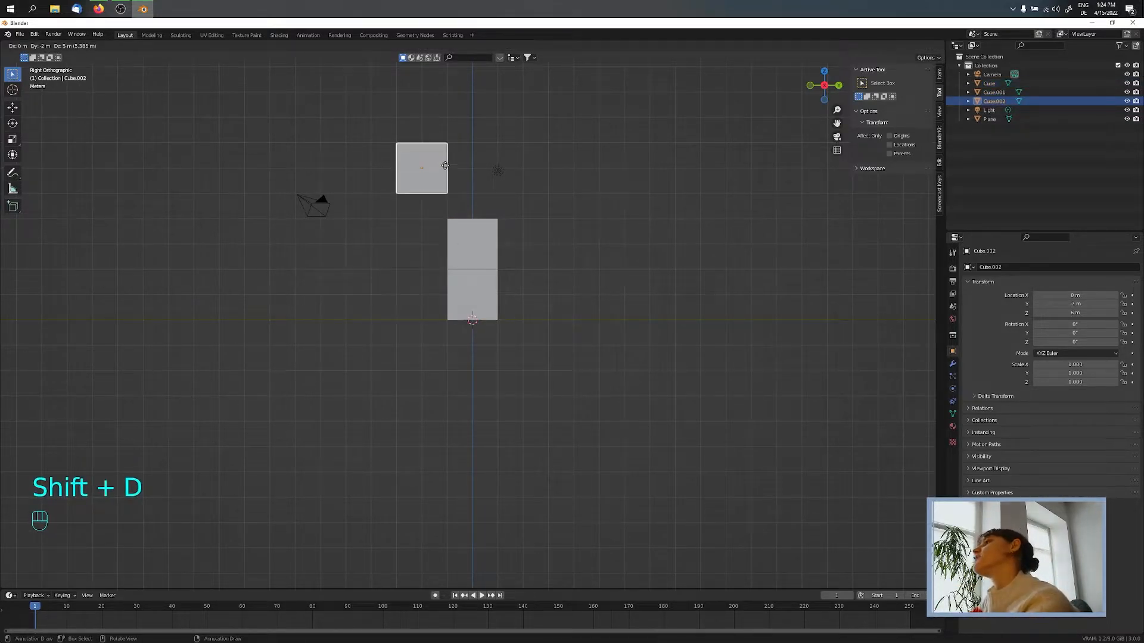
pyautogui.click(495, 198)
pyautogui.hotkey('shift', 'd')
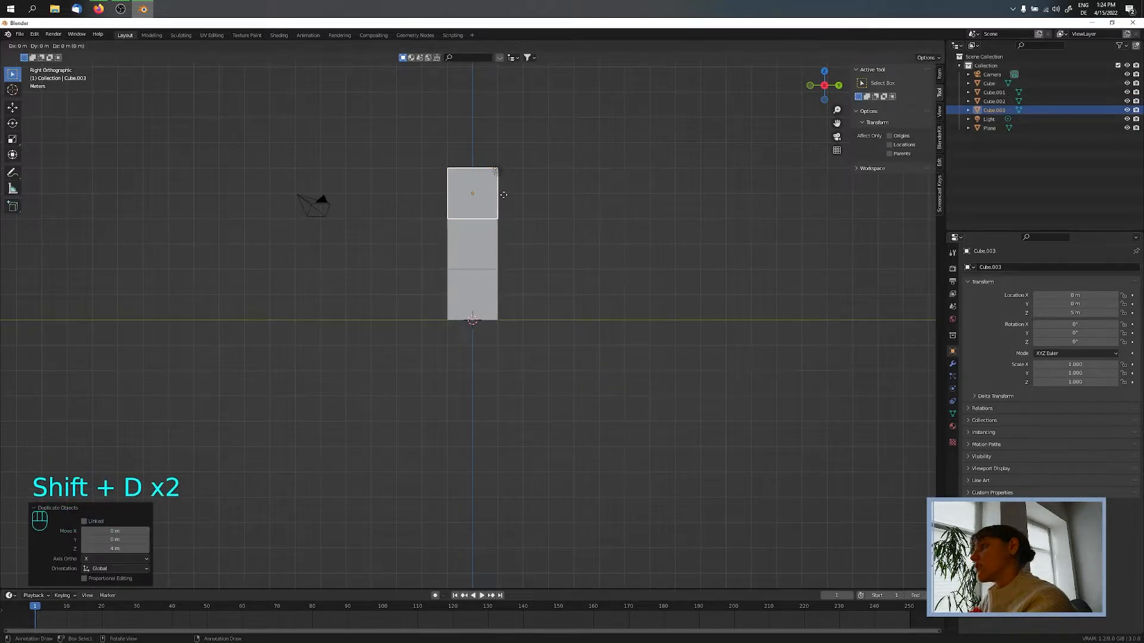
pyautogui.click(539, 198)
pyautogui.hotkey('shift', 'd')
pyautogui.click(537, 147)
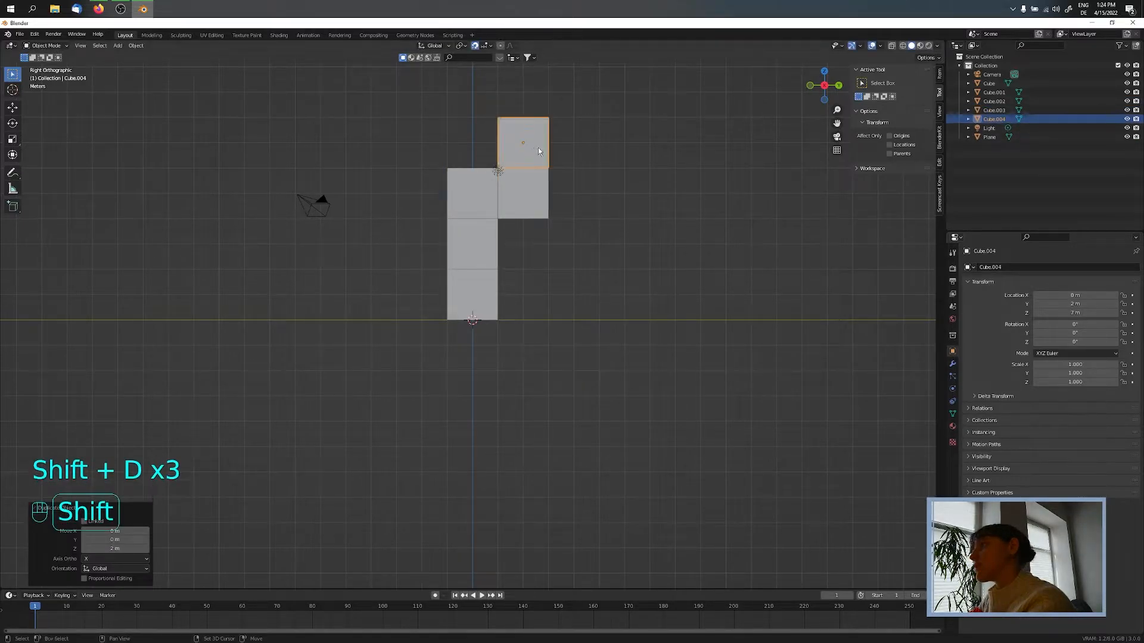
# - Duplicate the topmost cube three more times along its row, at Y positions 4 m, -2 m and -4 m
pyautogui.hotkey('shift', 'd')
pyautogui.click(585, 146)
pyautogui.hotkey('shift', 'd')
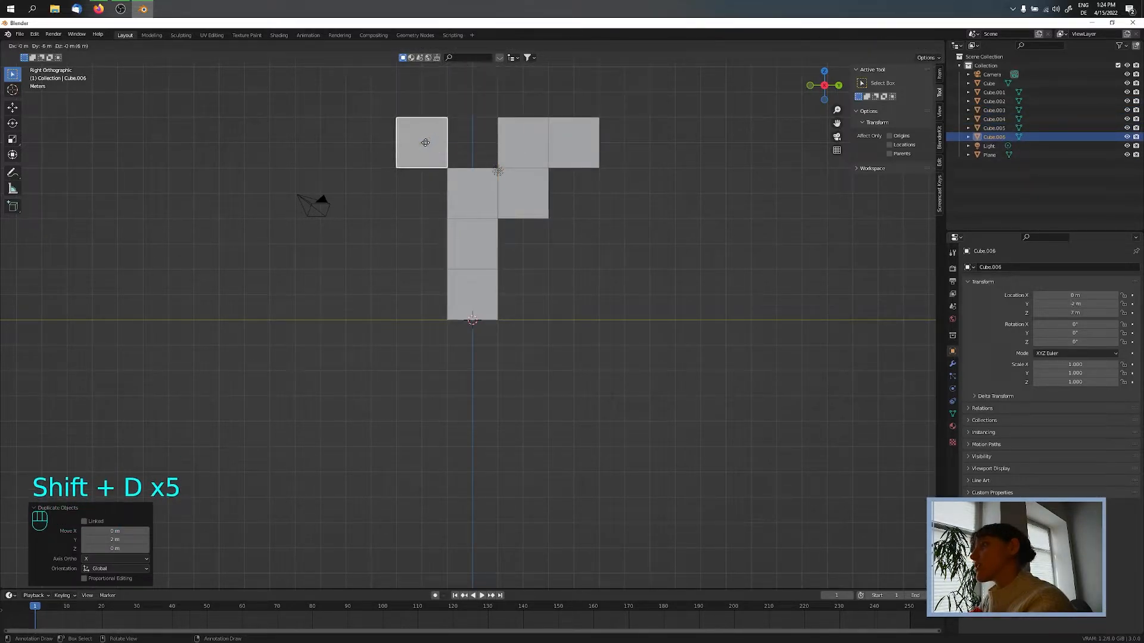
pyautogui.click(419, 146)
pyautogui.hotkey('shift', 'd')
pyautogui.click(363, 144)
# - Delete all the stacked and duplicated cubes, keeping only the original cube on the plane
pyautogui.moveTo(363, 145); pyautogui.dragTo(608, 255, button='middle')
pyautogui.click(610, 258)
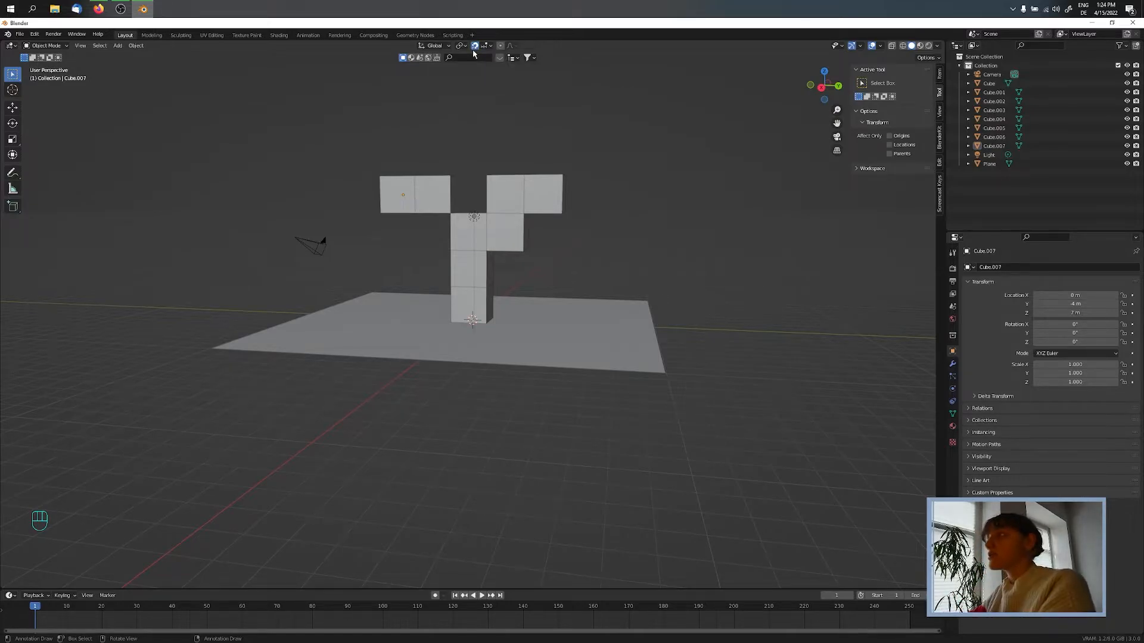
pyautogui.press('Delete')
pyautogui.press('Delete')
pyautogui.press('Delete')
pyautogui.press('Delete')
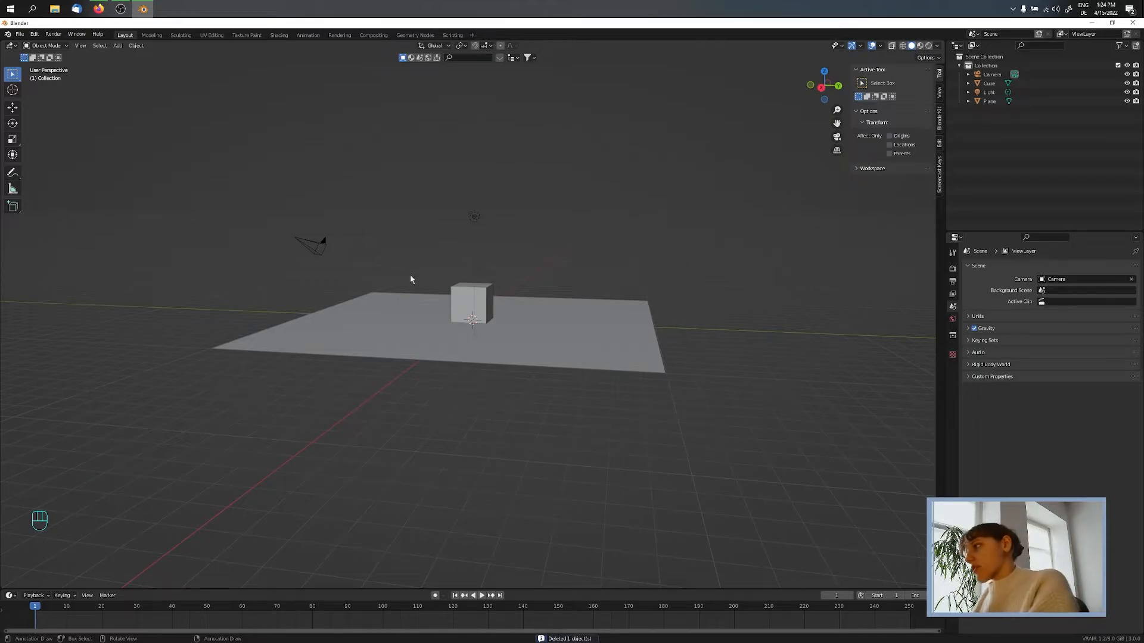
# - Toggle snapping off and on again, leaving it turned off
pyautogui.click(478, 46)
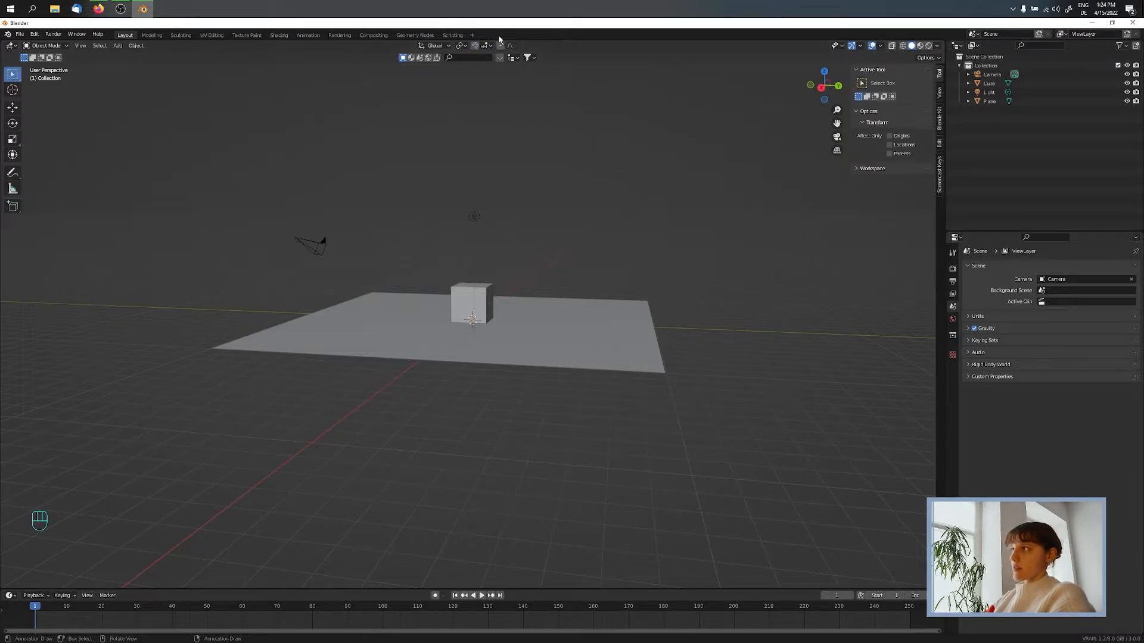
pyautogui.click(475, 46)
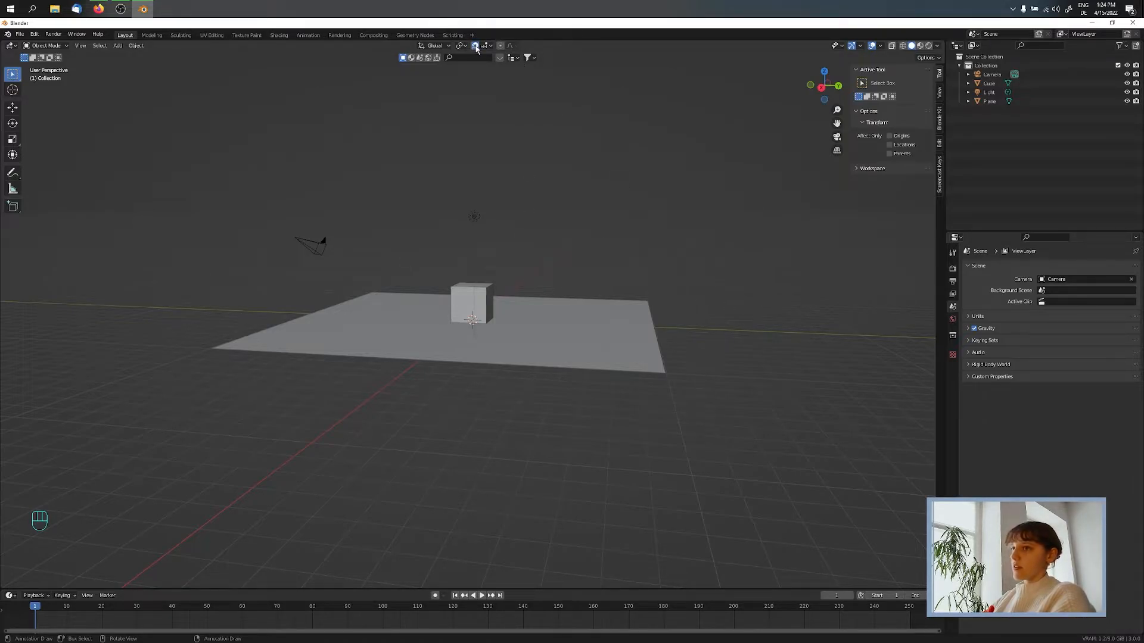
pyautogui.moveTo(573, 148); pyautogui.dragTo(454, 246, button='middle')
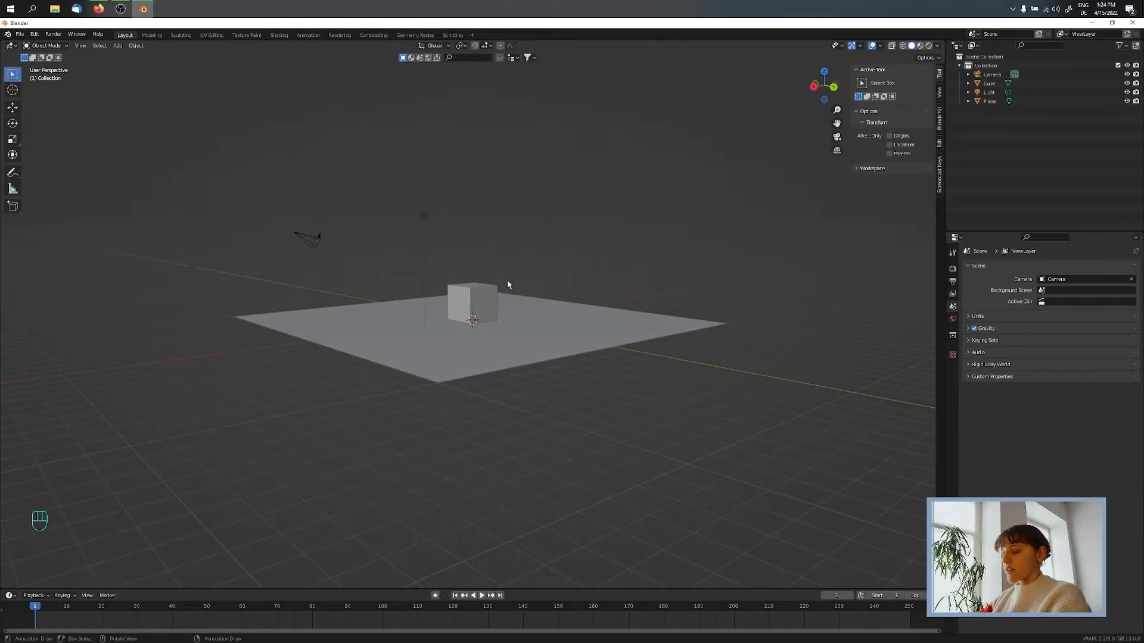
# - Select the cube on the plane and switch it from Object Mode to Edit Mode
pyautogui.click(493, 316)
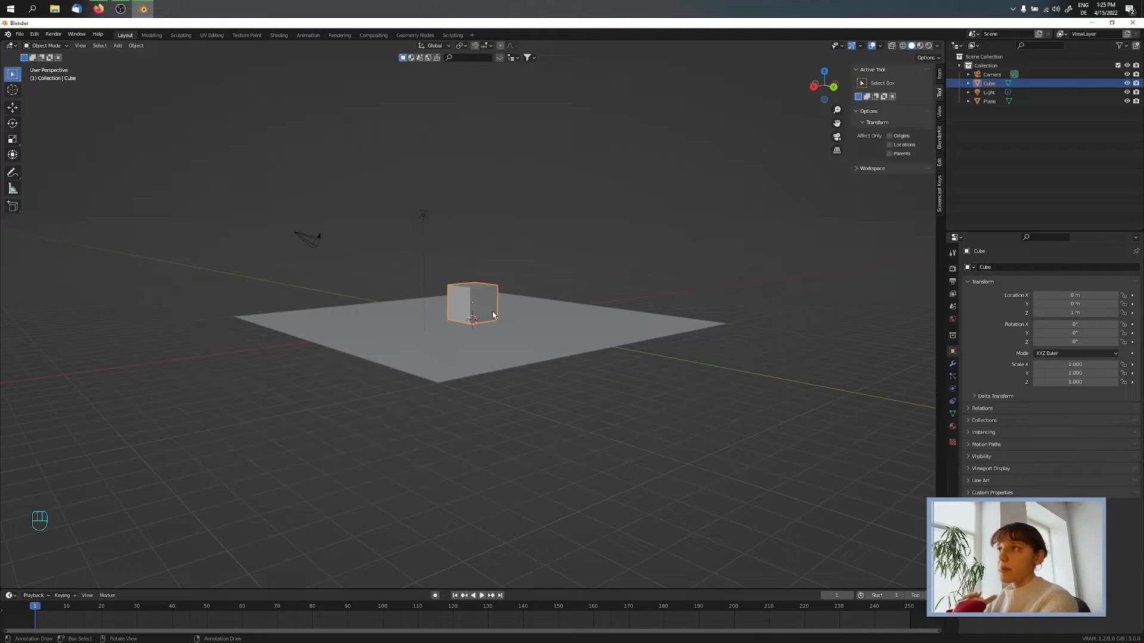
pyautogui.click(51, 45)
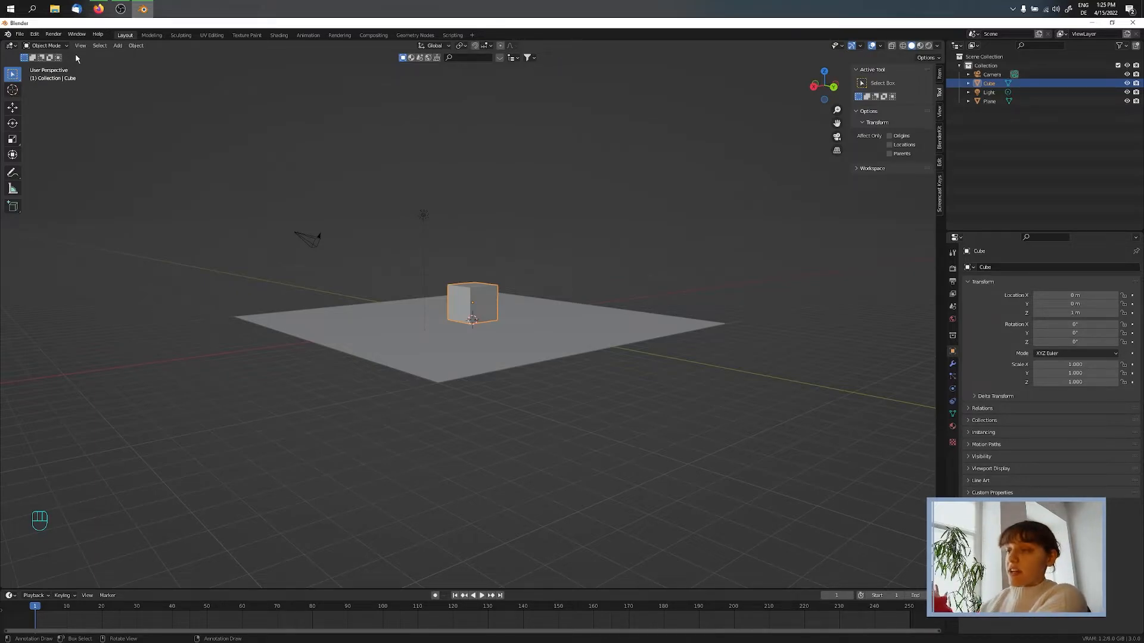
pyautogui.press('Tab')
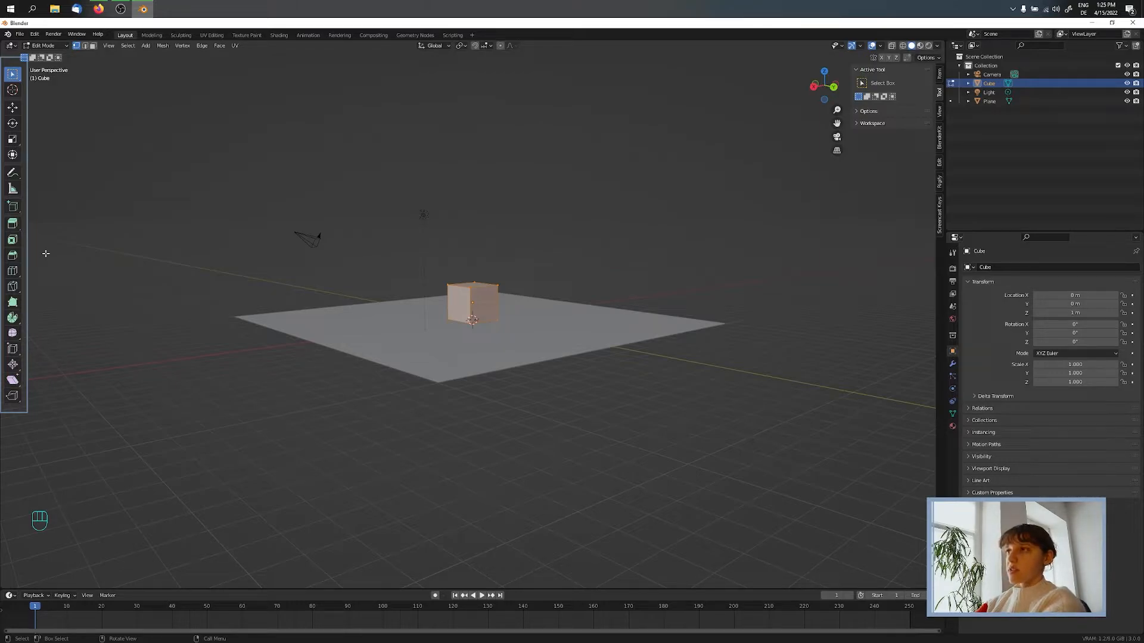
# - Toggle Edit Mode off and on again and select individual corner vertices of the cube one at a time in vertex selection
pyautogui.press('Tab')
pyautogui.press('Tab')
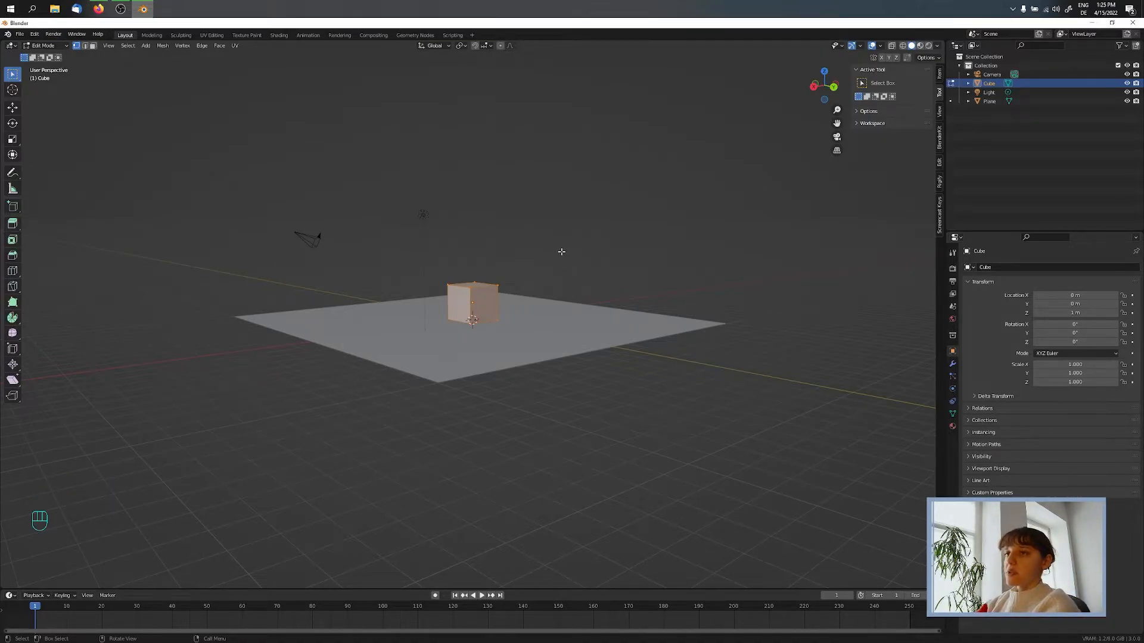
pyautogui.moveTo(557, 271); pyautogui.dragTo(573, 313, button='middle')
pyautogui.scroll(5, 535, 284)
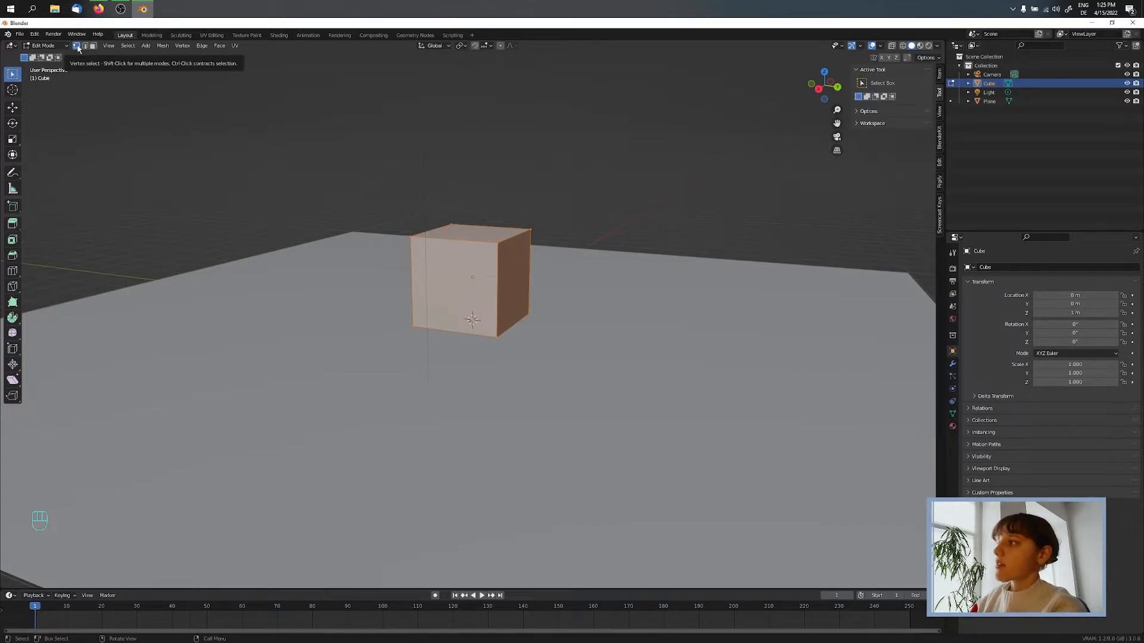
pyautogui.click(410, 236)
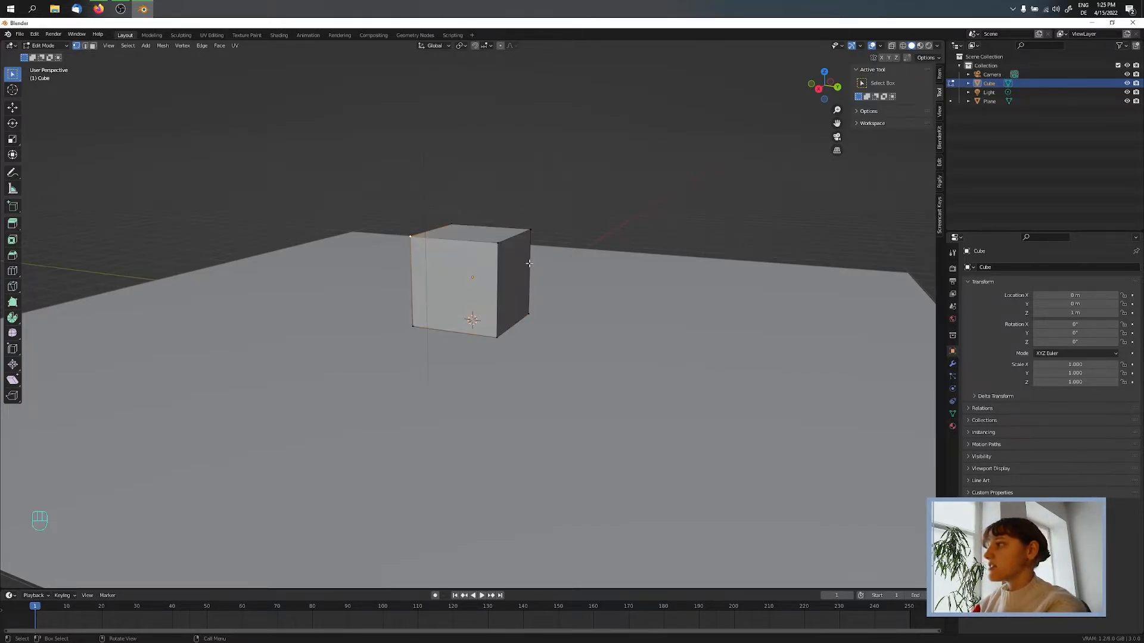
pyautogui.click(498, 243)
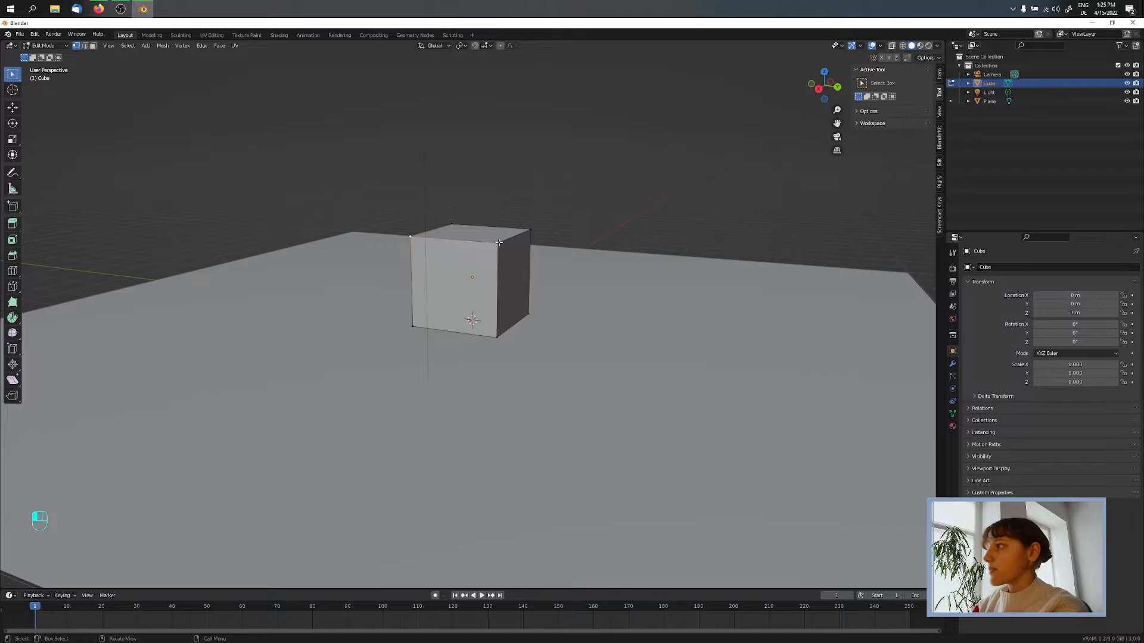
pyautogui.click(497, 340)
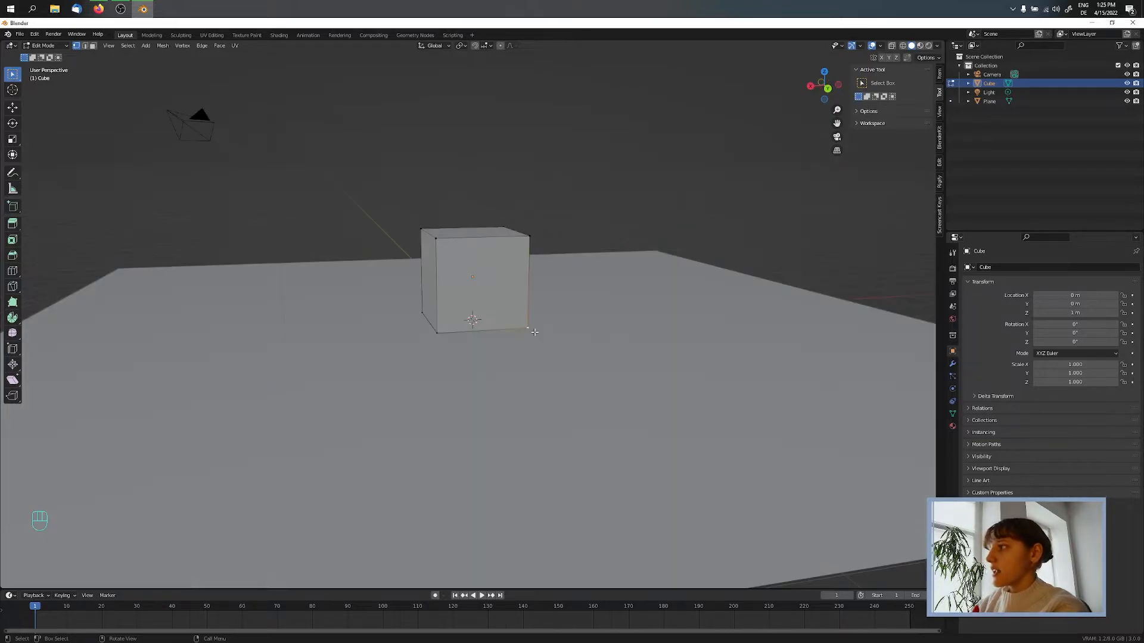
pyautogui.moveTo(535, 332); pyautogui.dragTo(539, 326, button='middle')
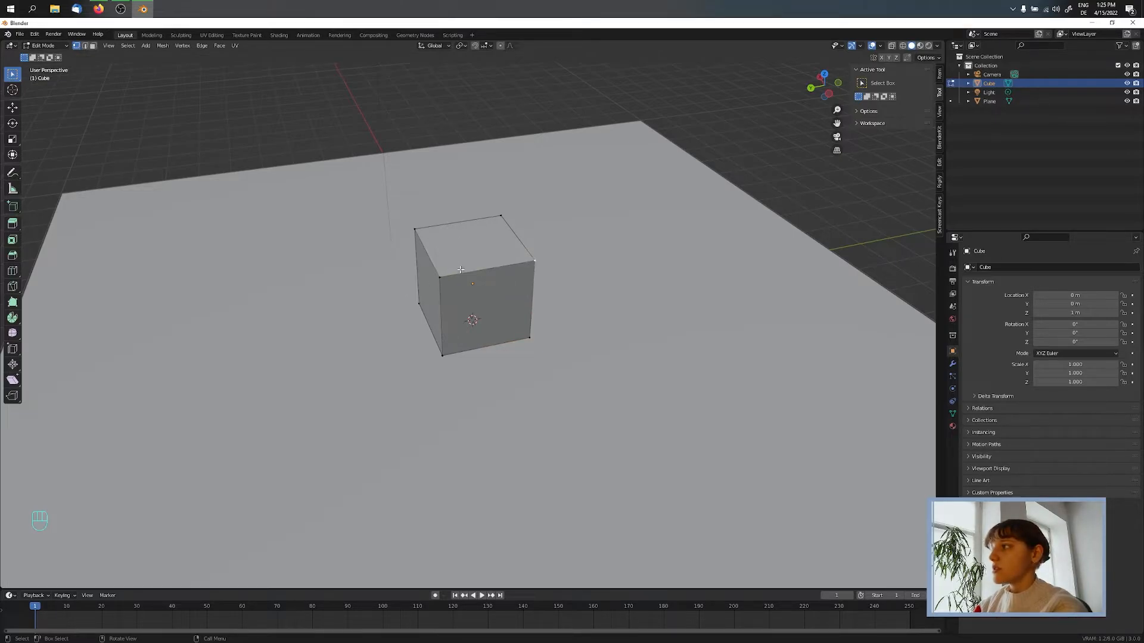
# - Switch to edge selection and select individual edges of the cube one at a time around its top, sides and base
pyautogui.click(85, 46)
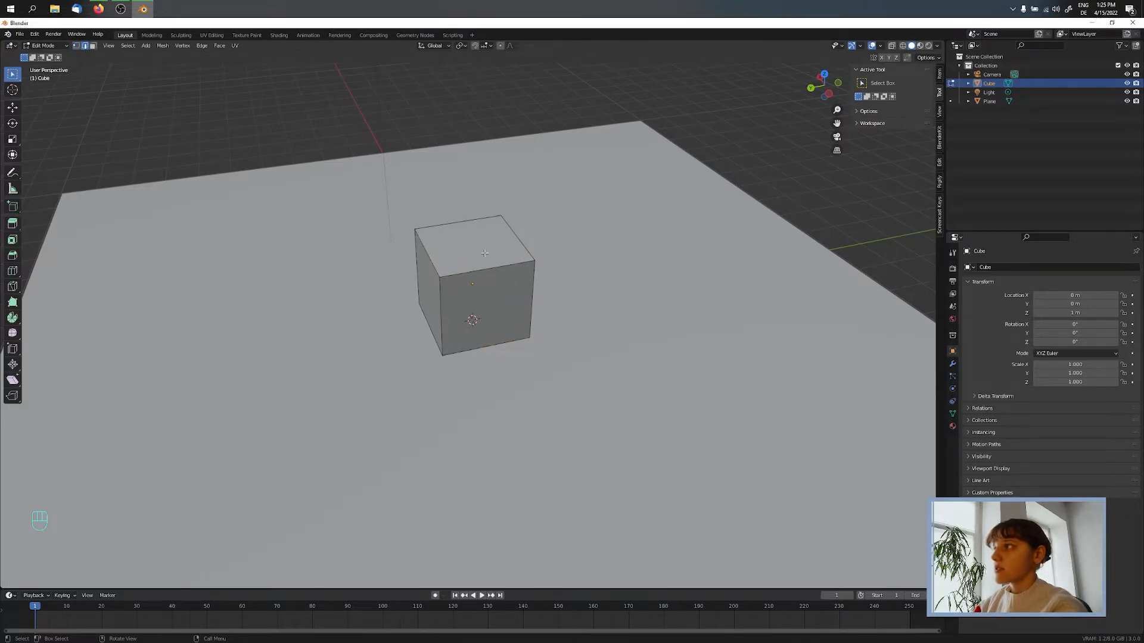
pyautogui.click(487, 267)
pyautogui.click(425, 250)
pyautogui.click(468, 223)
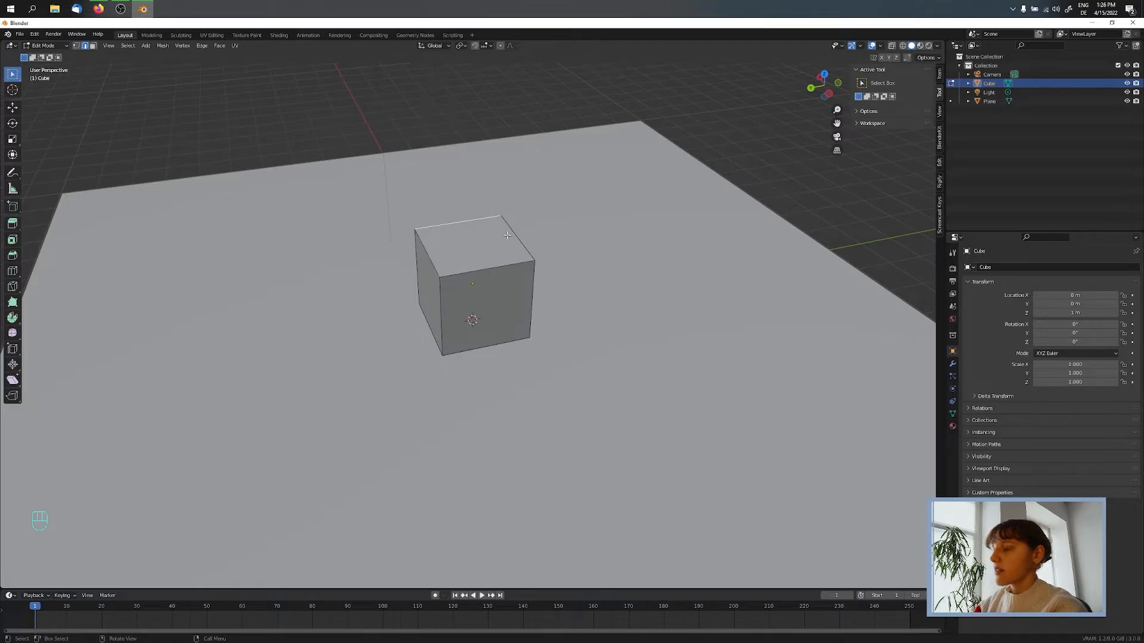
pyautogui.click(510, 236)
pyautogui.click(505, 272)
pyautogui.click(419, 271)
pyautogui.moveTo(434, 302); pyautogui.dragTo(468, 265, button='middle')
pyautogui.click(458, 292)
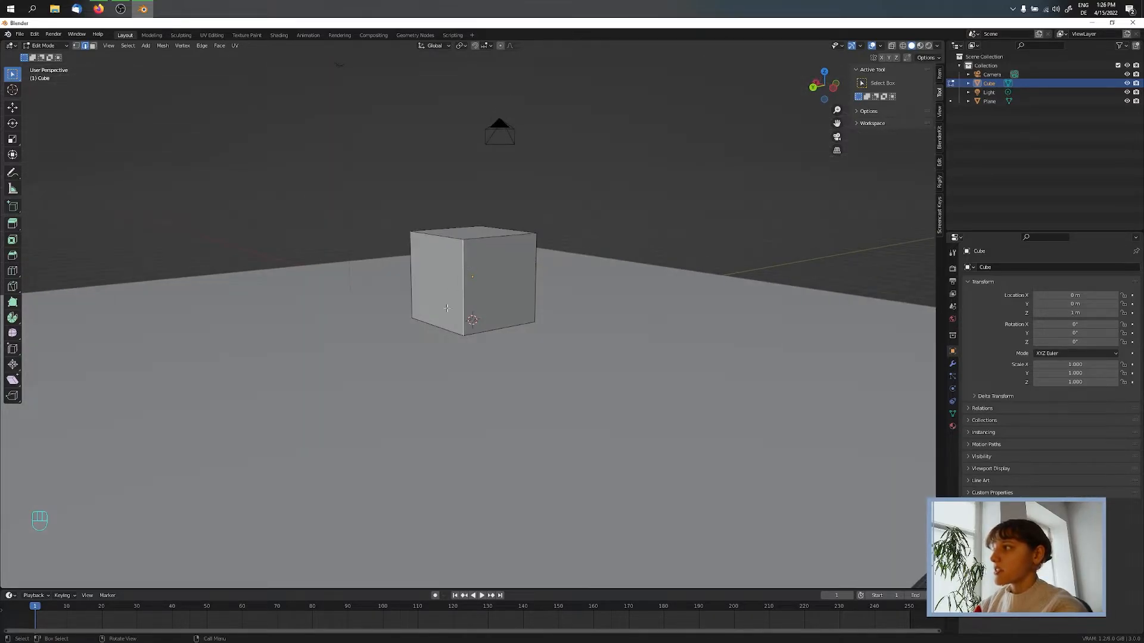
pyautogui.click(443, 326)
pyautogui.click(508, 327)
pyautogui.click(543, 291)
pyautogui.click(479, 243)
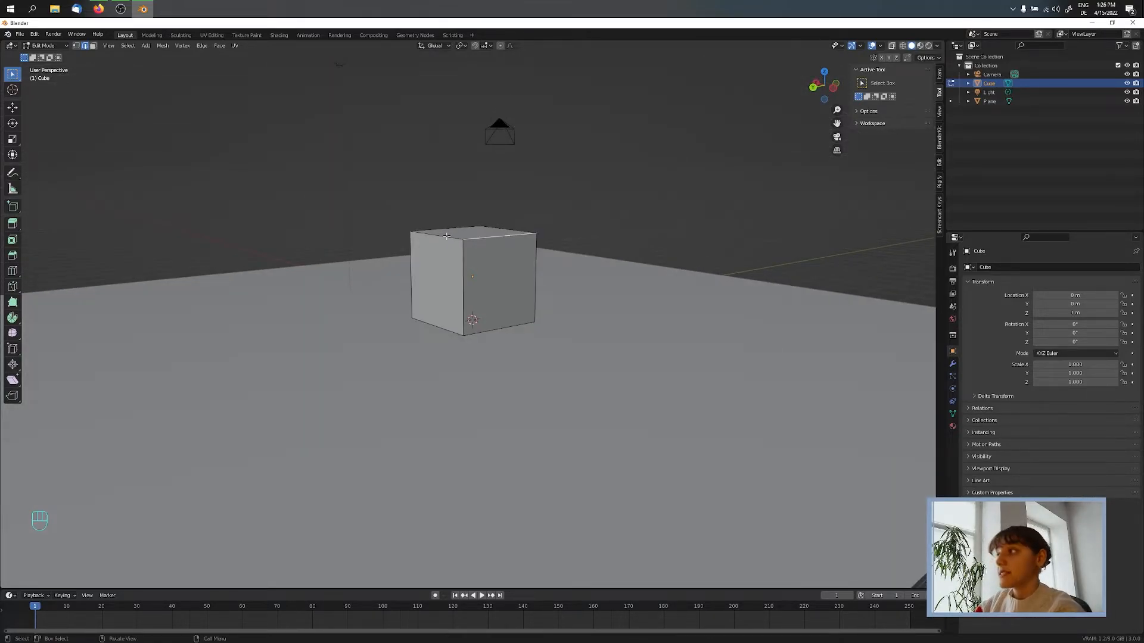
pyautogui.click(446, 237)
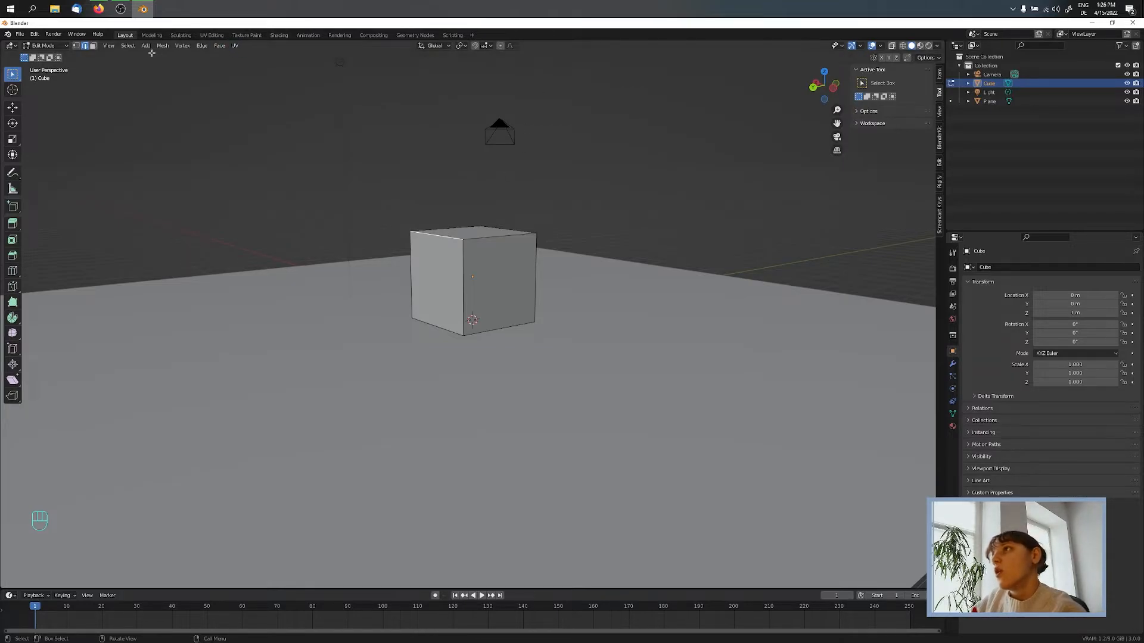
# - Switch to face selection and select the cube's side and top faces one at a time, ending on a side face
pyautogui.click(95, 48)
pyautogui.click(451, 302)
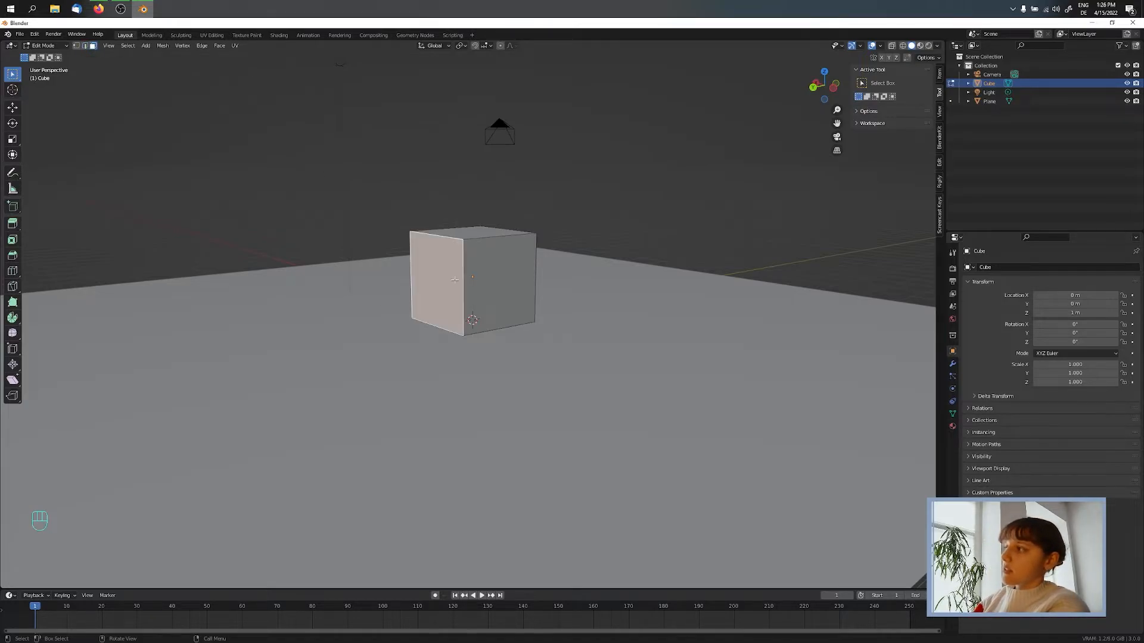
pyautogui.click(486, 286)
pyautogui.click(466, 228)
pyautogui.moveTo(466, 227); pyautogui.dragTo(494, 262, button='middle')
pyautogui.scroll(1, 404, 308)
pyautogui.click(470, 265)
pyautogui.click(527, 306)
pyautogui.click(435, 284)
pyautogui.moveTo(417, 284); pyautogui.dragTo(469, 345, button='middle')
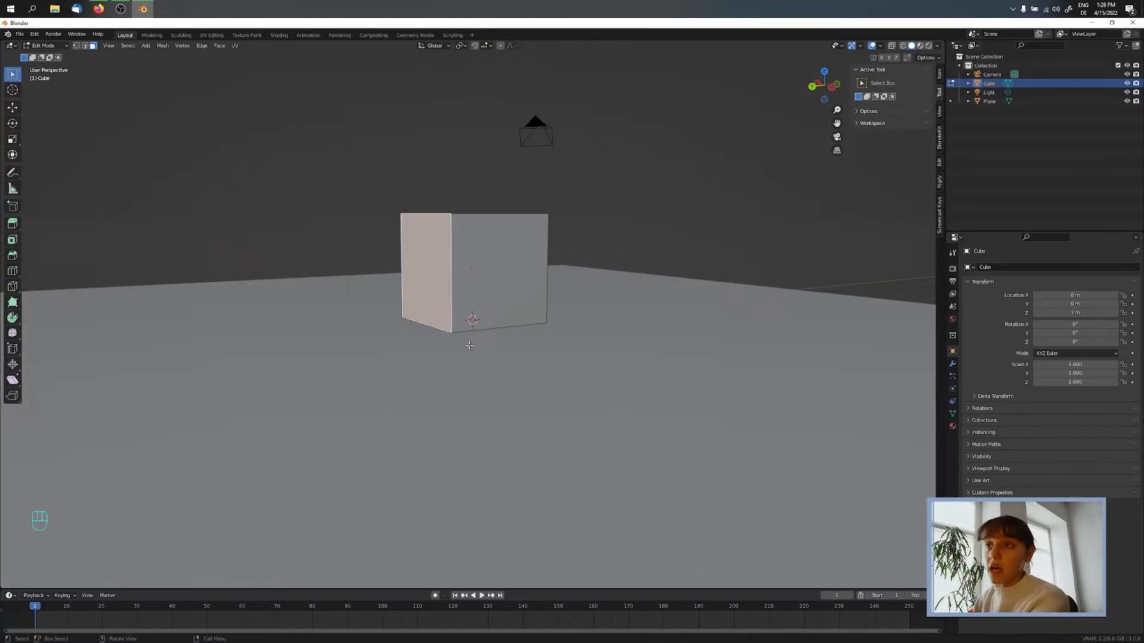
# - Try freely moving the selected side face and the top edge of that face, cancelling both moves
pyautogui.moveTo(513, 339); pyautogui.dragTo(498, 255, button='middle')
pyautogui.press('g')
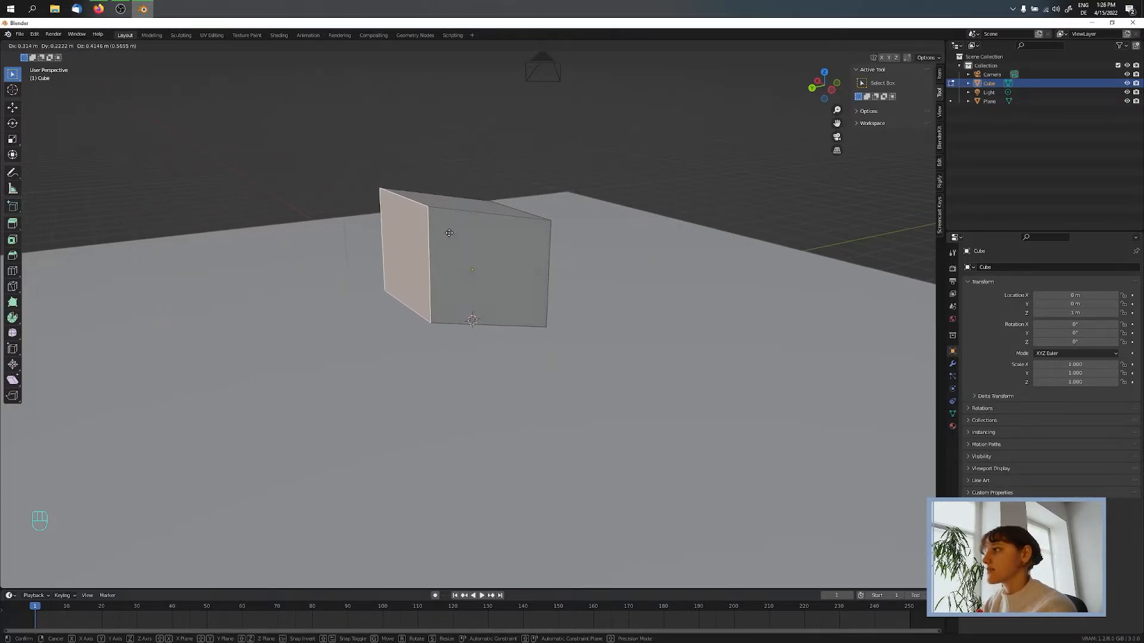
pyautogui.press('Escape')
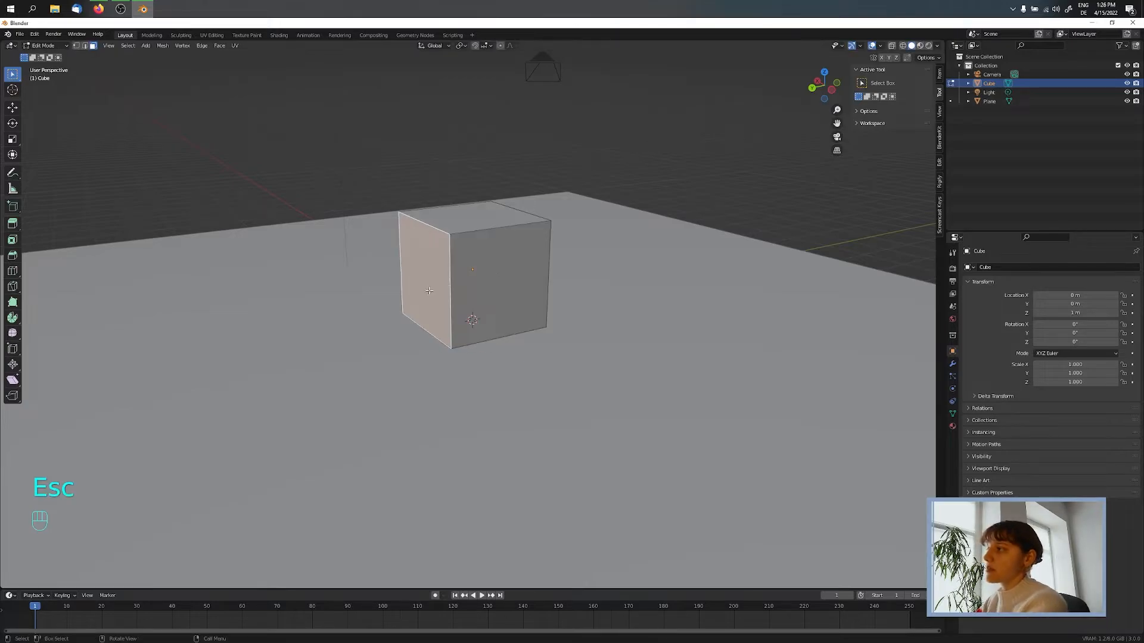
pyautogui.moveTo(414, 309); pyautogui.dragTo(521, 322, button='middle')
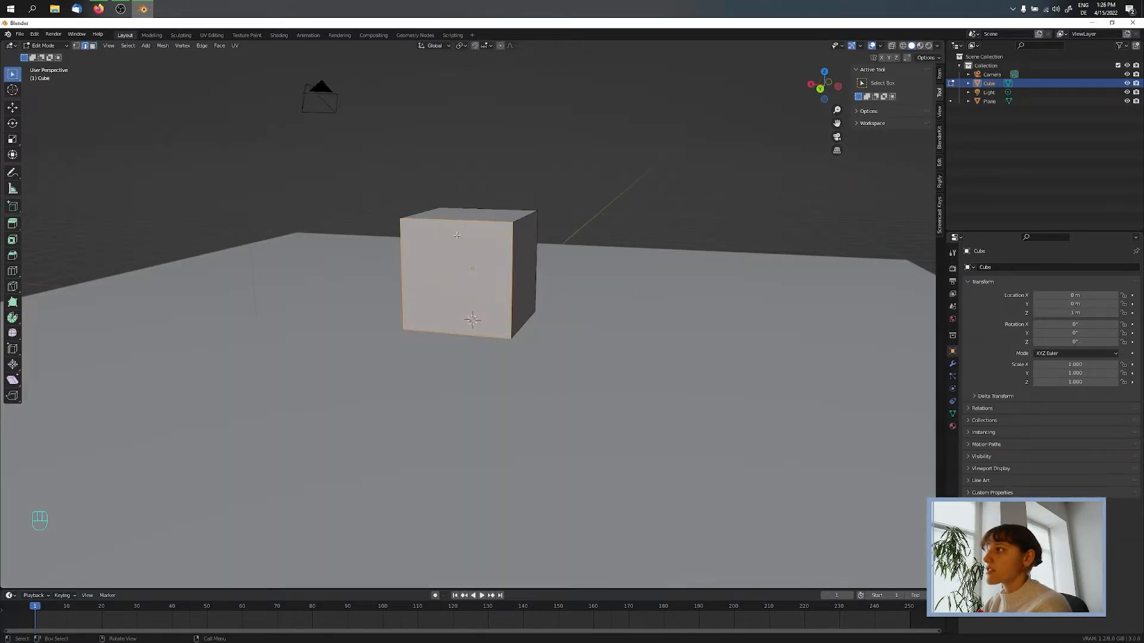
pyautogui.press('g')
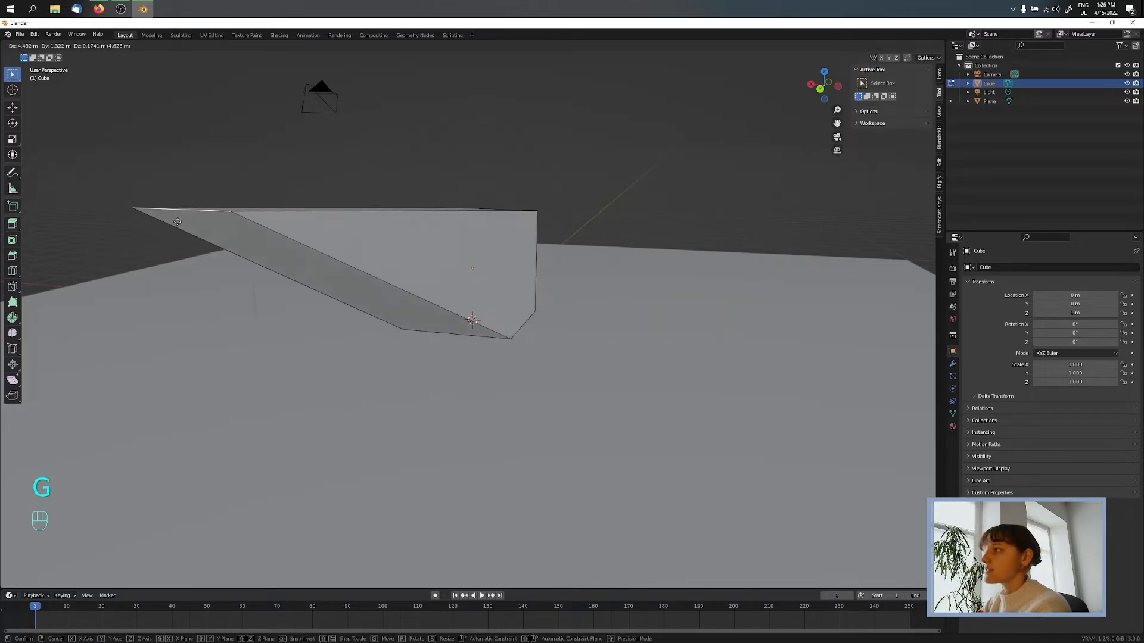
pyautogui.press('Escape')
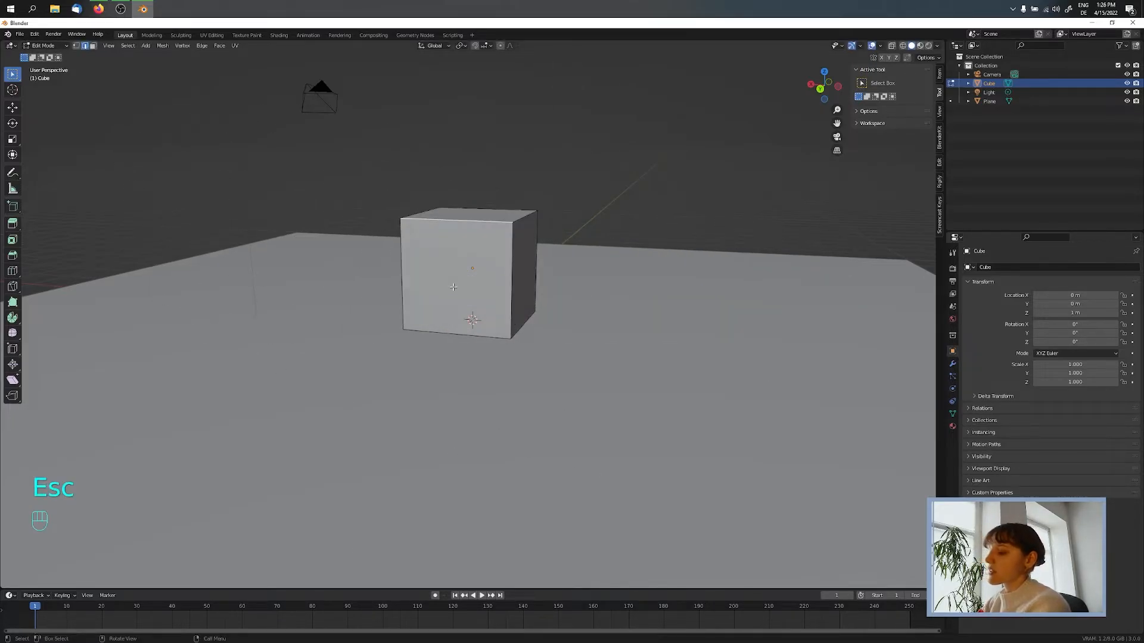
# - Rotate the selected top edge of the cube by 45°
pyautogui.press('r')
pyautogui.press('KP_4')
pyautogui.press('KP_5')
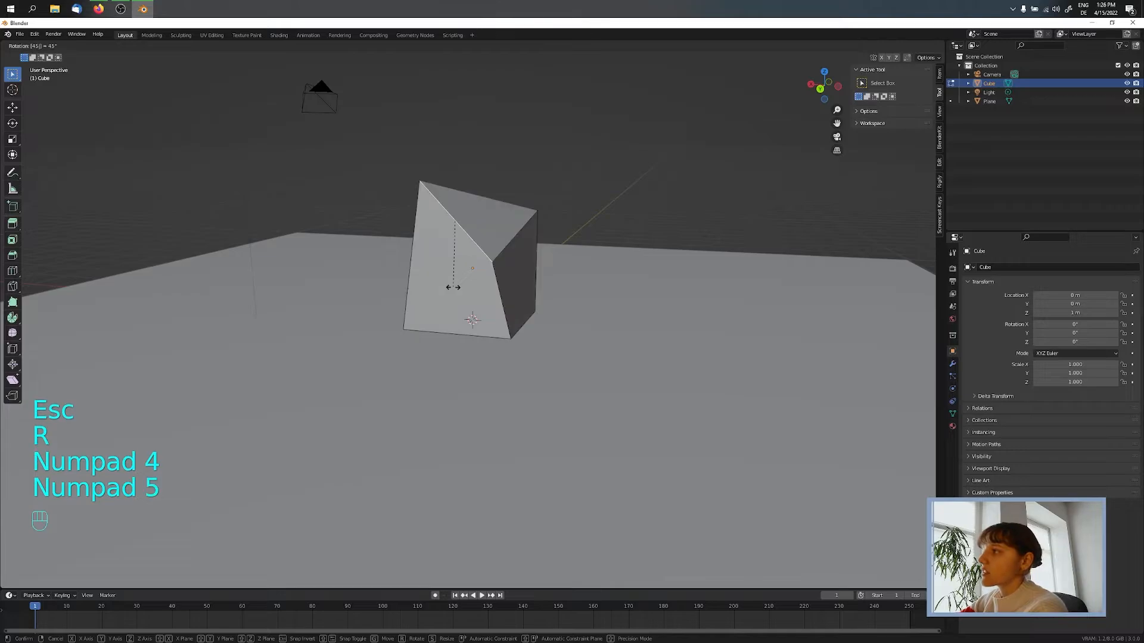
pyautogui.press('KP_Enter')
pyautogui.moveTo(456, 287); pyautogui.dragTo(531, 264, button='middle')
# - Switch to vertex selection and move the lowered top corner vertex upward along the global Z axis
pyautogui.click(493, 231)
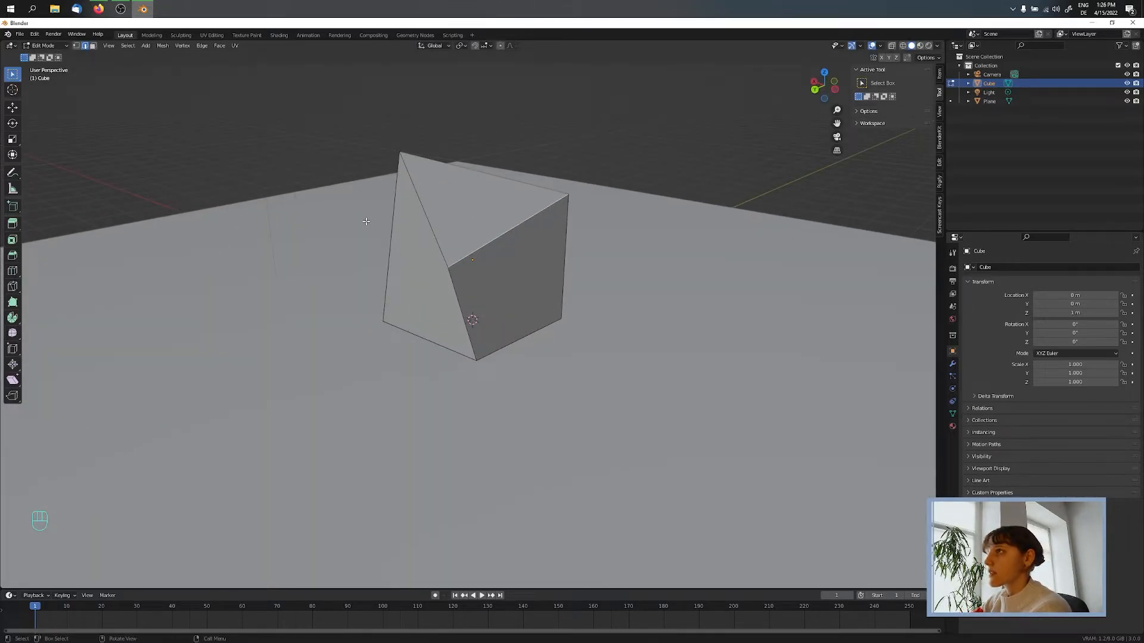
pyautogui.click(76, 46)
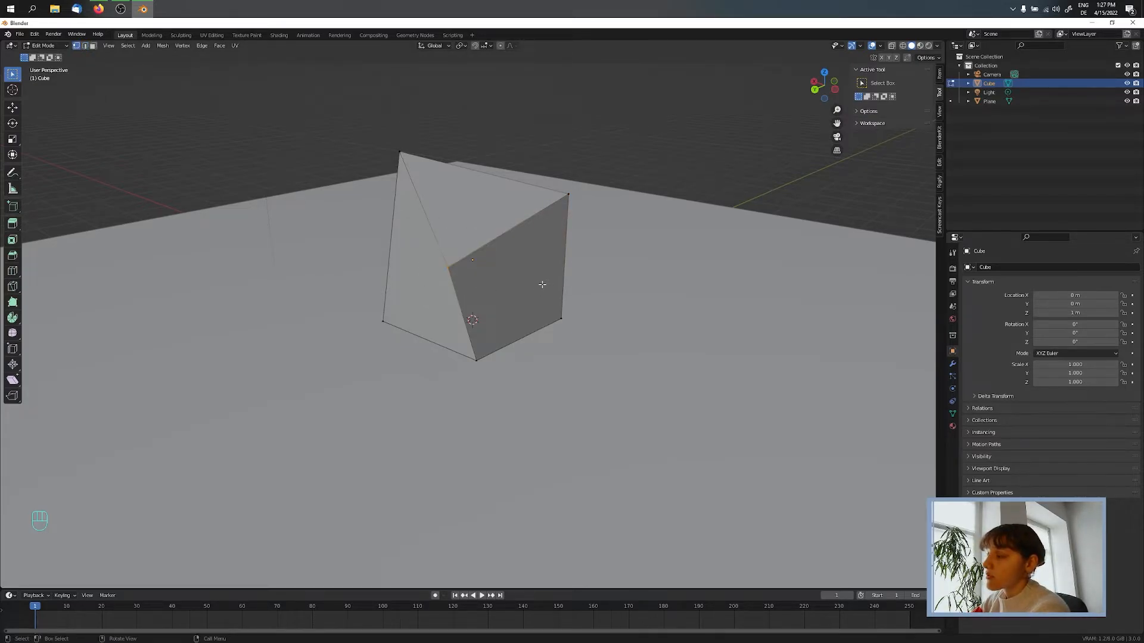
pyautogui.moveTo(542, 284); pyautogui.dragTo(458, 270, button='middle')
pyautogui.press('g')
pyautogui.press('z')
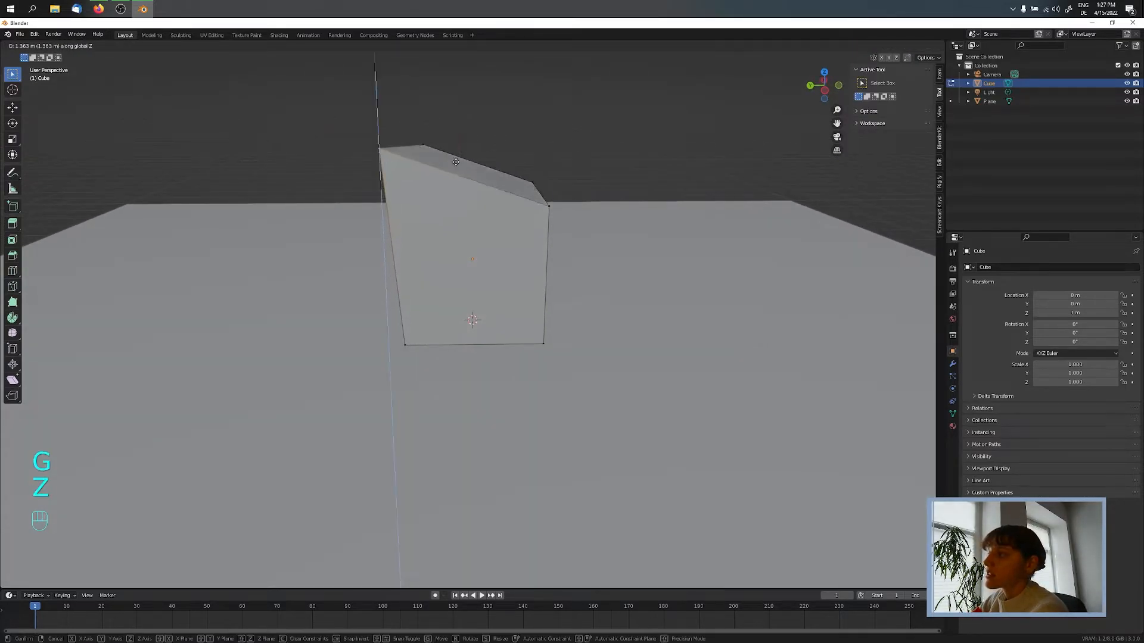
pyautogui.click(465, 71)
pyautogui.scroll(-5, 511, 171)
pyautogui.moveTo(602, 223); pyautogui.dragTo(503, 264, button='middle')
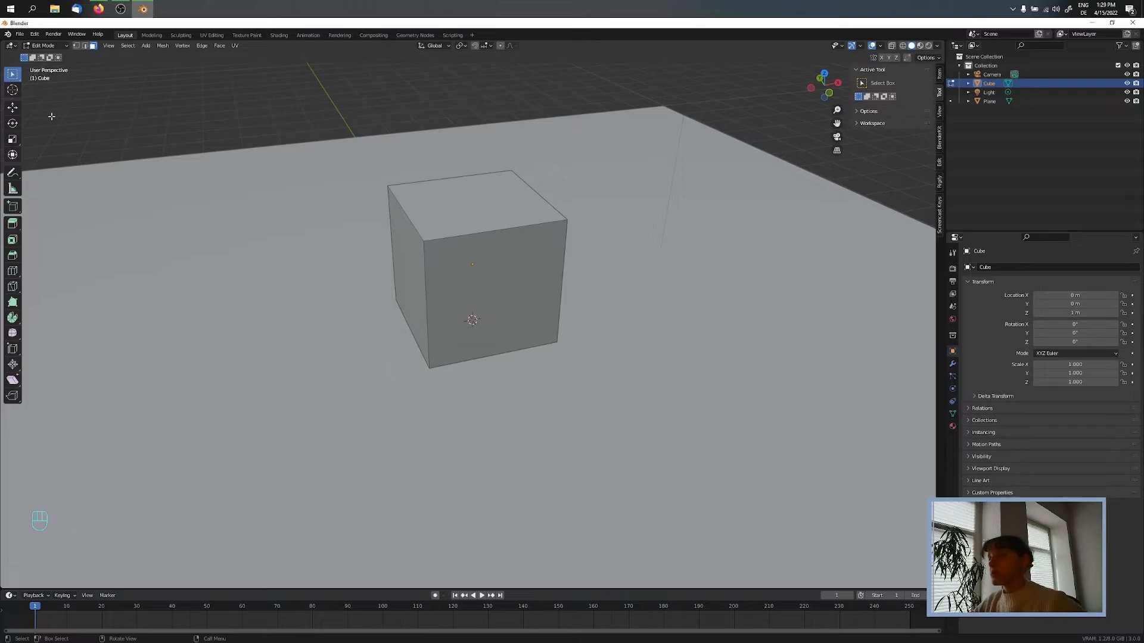
# - Switch to face selection and delete the cube's top face, leaving the box open
pyautogui.click(75, 46)
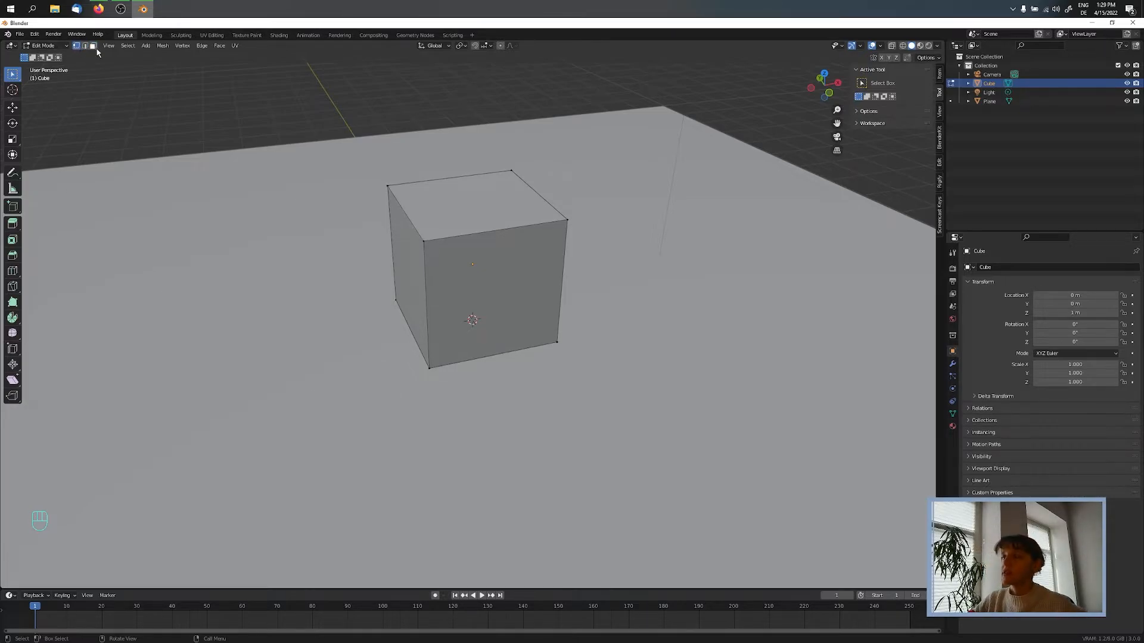
pyautogui.click(93, 46)
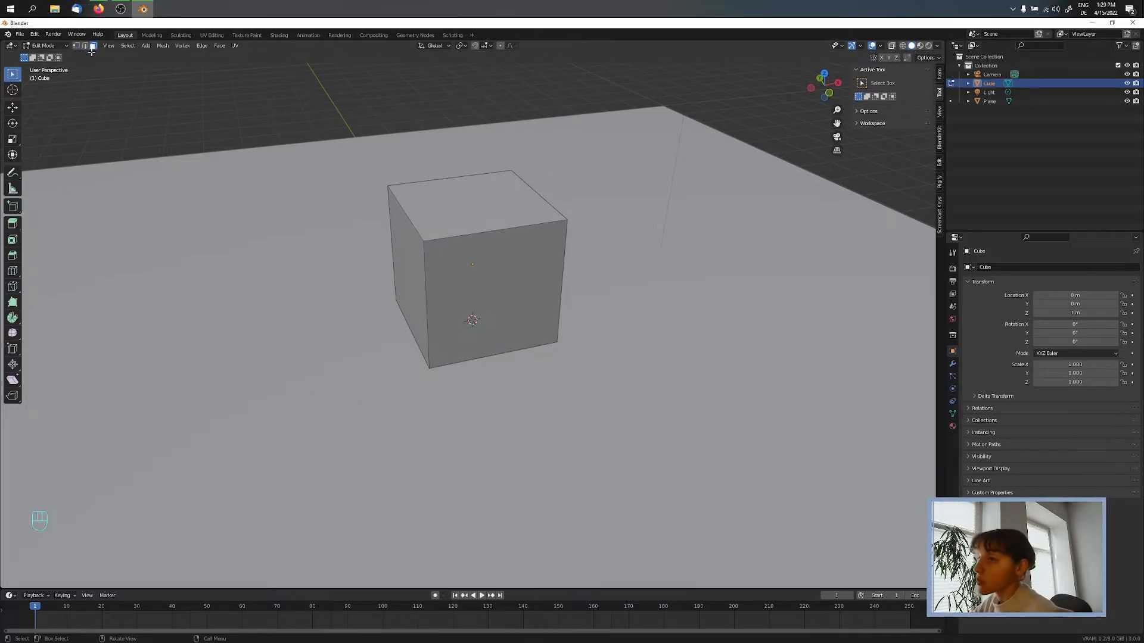
pyautogui.click(508, 201)
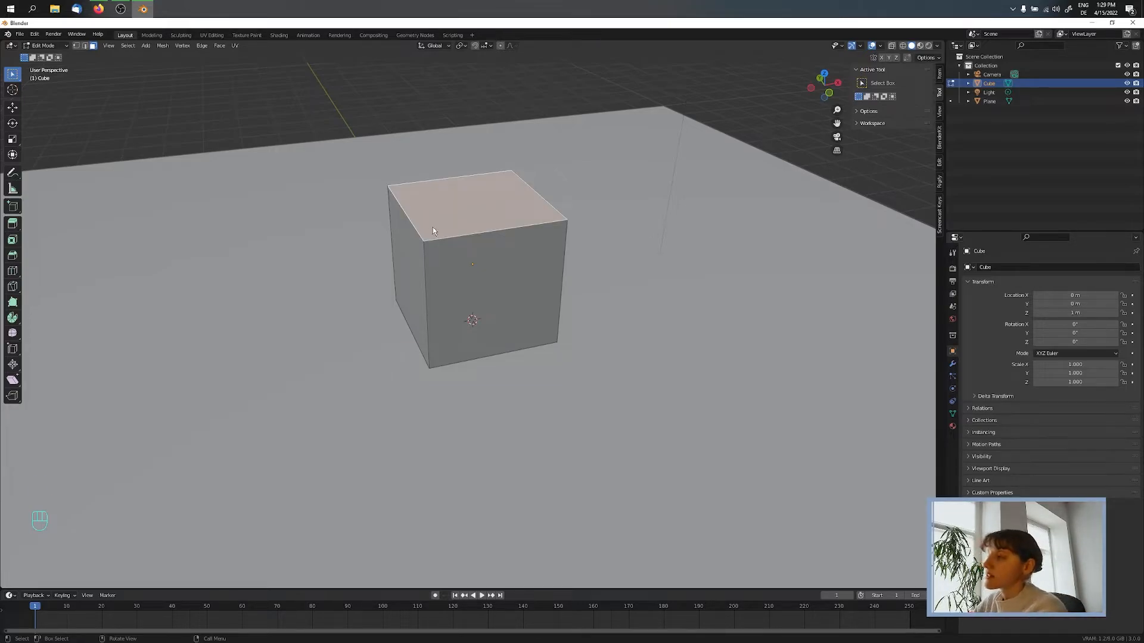
pyautogui.press('x')
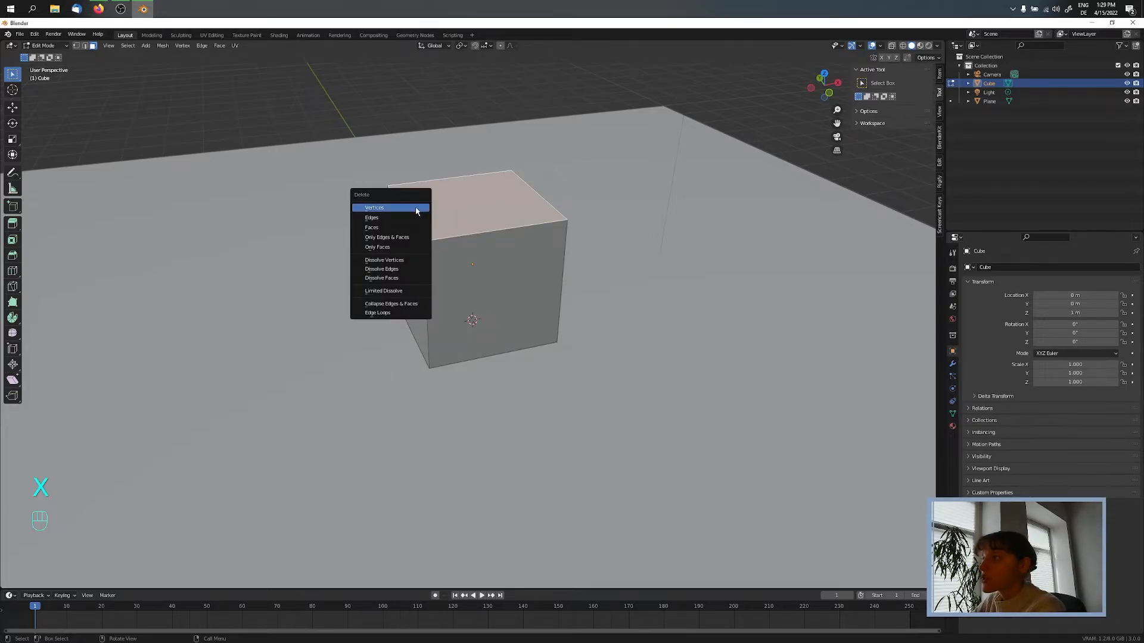
pyautogui.click(391, 228)
pyautogui.moveTo(390, 231); pyautogui.dragTo(406, 264, button='middle')
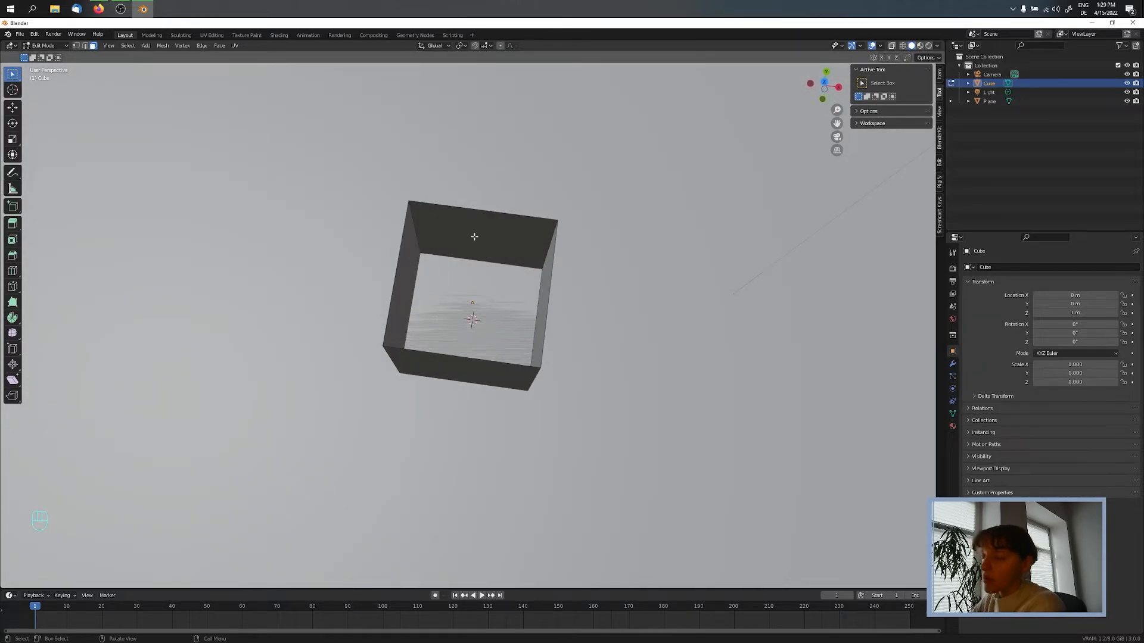
pyautogui.moveTo(463, 244); pyautogui.dragTo(517, 209, button='middle')
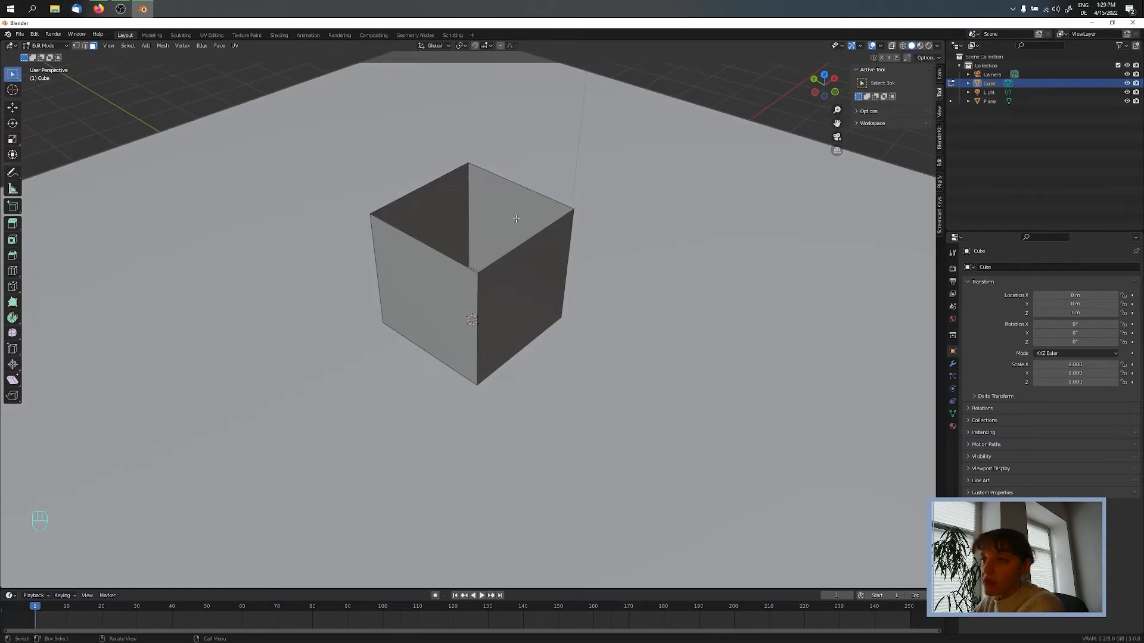
# - Select the four vertices around the cube's open top in vertex selection and fill them with a new face
pyautogui.click(84, 45)
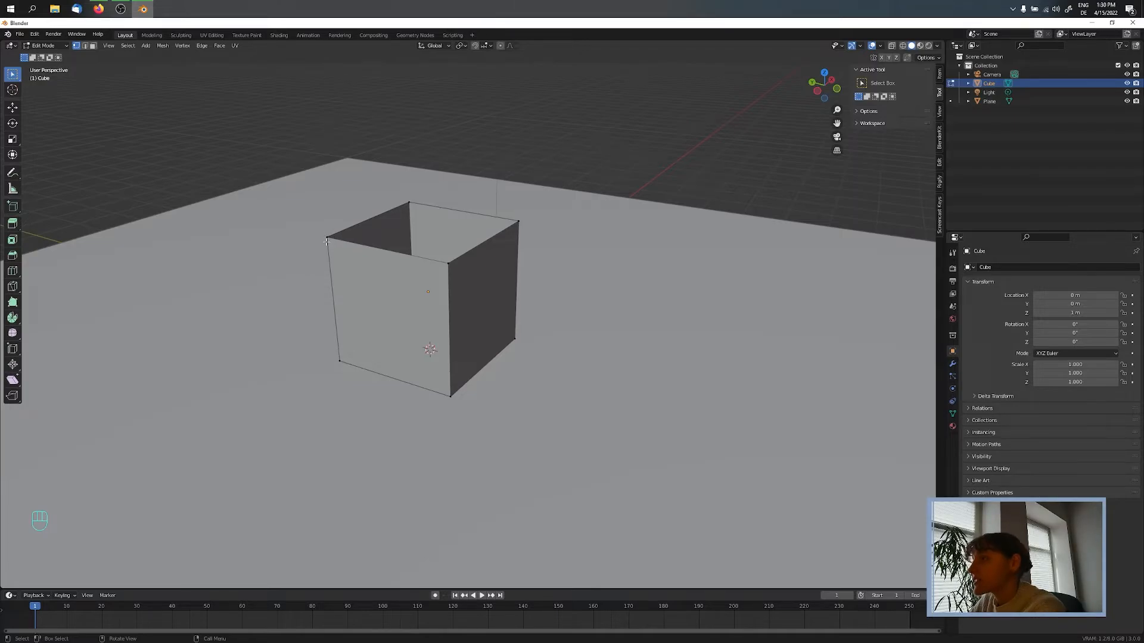
pyautogui.click(326, 242)
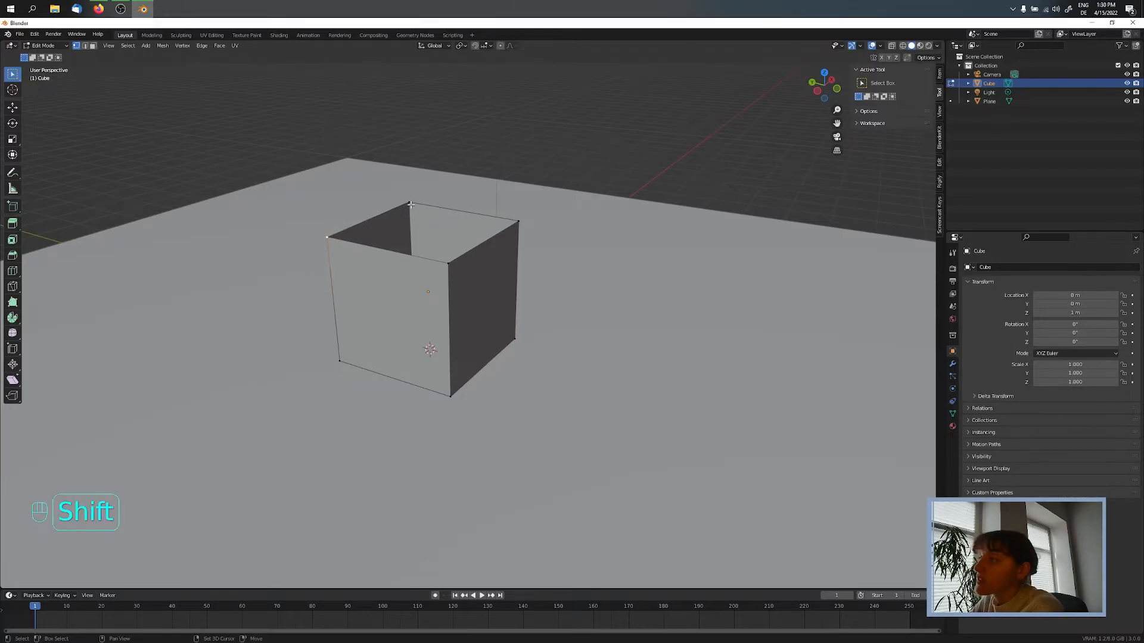
pyautogui.keyDown('shift'); pyautogui.click(409, 203); pyautogui.keyUp('shift')
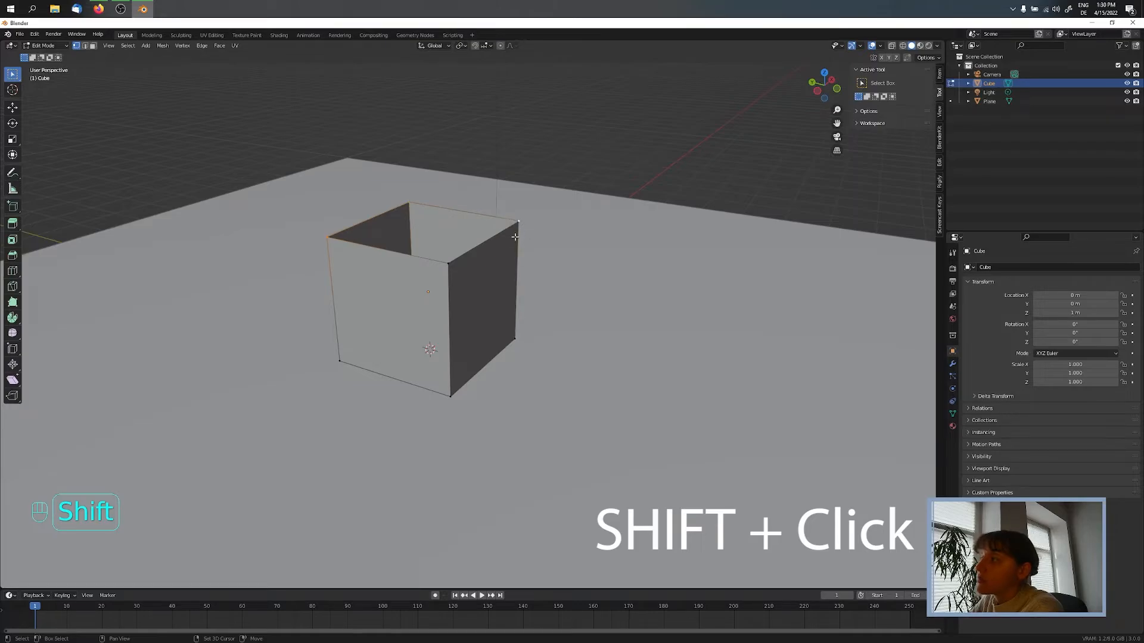
pyautogui.keyDown('shift'); pyautogui.click(449, 263); pyautogui.keyUp('shift')
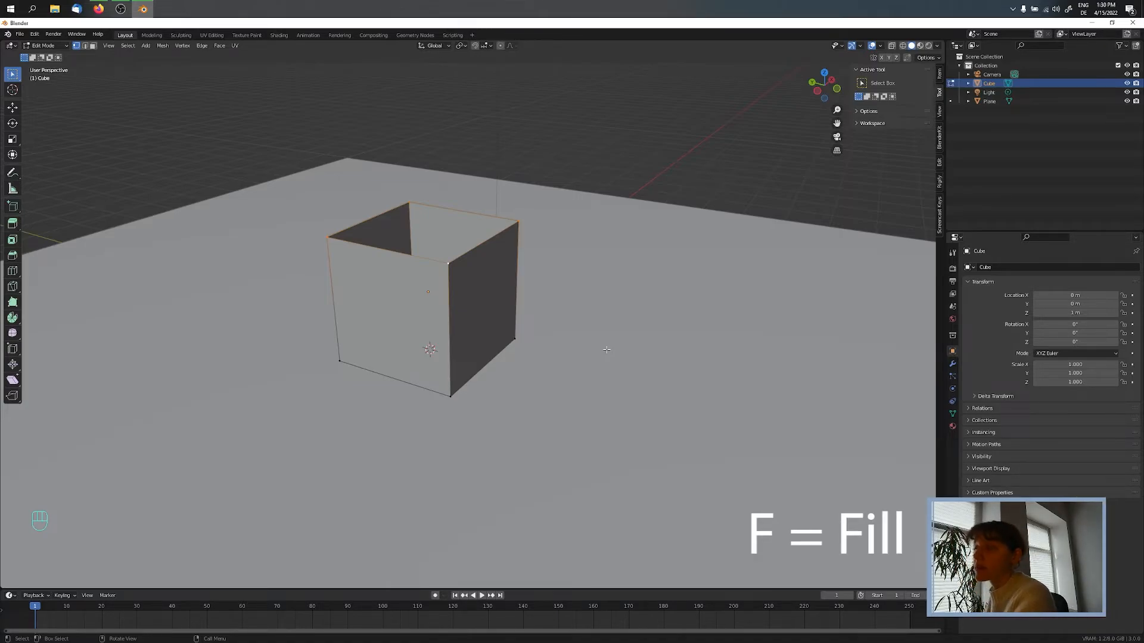
pyautogui.press('f')
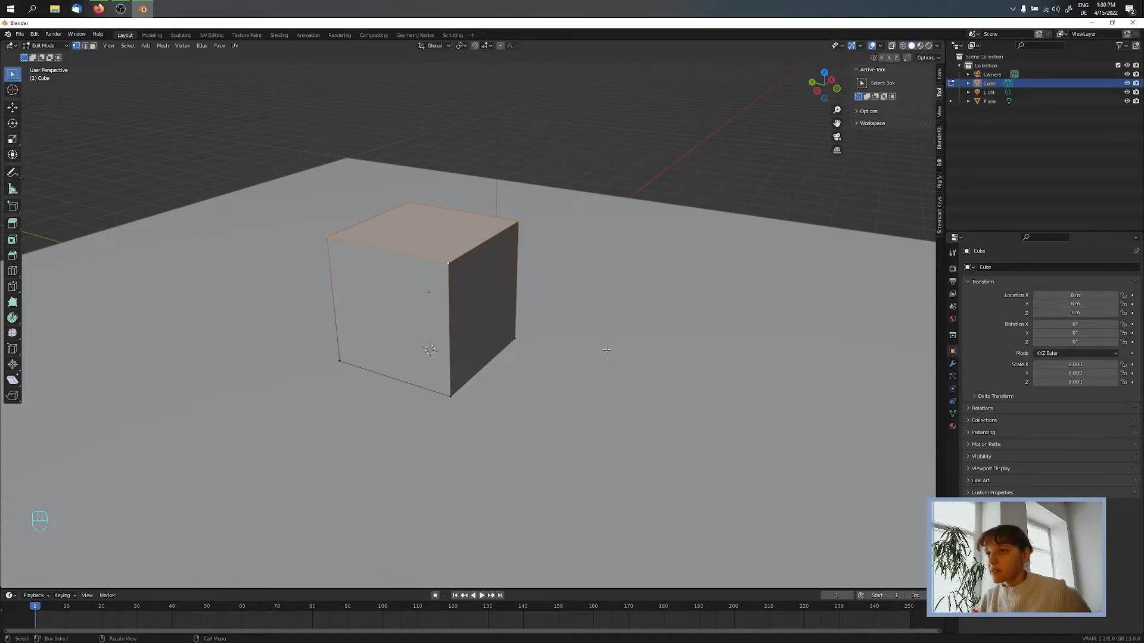
pyautogui.click(606, 349)
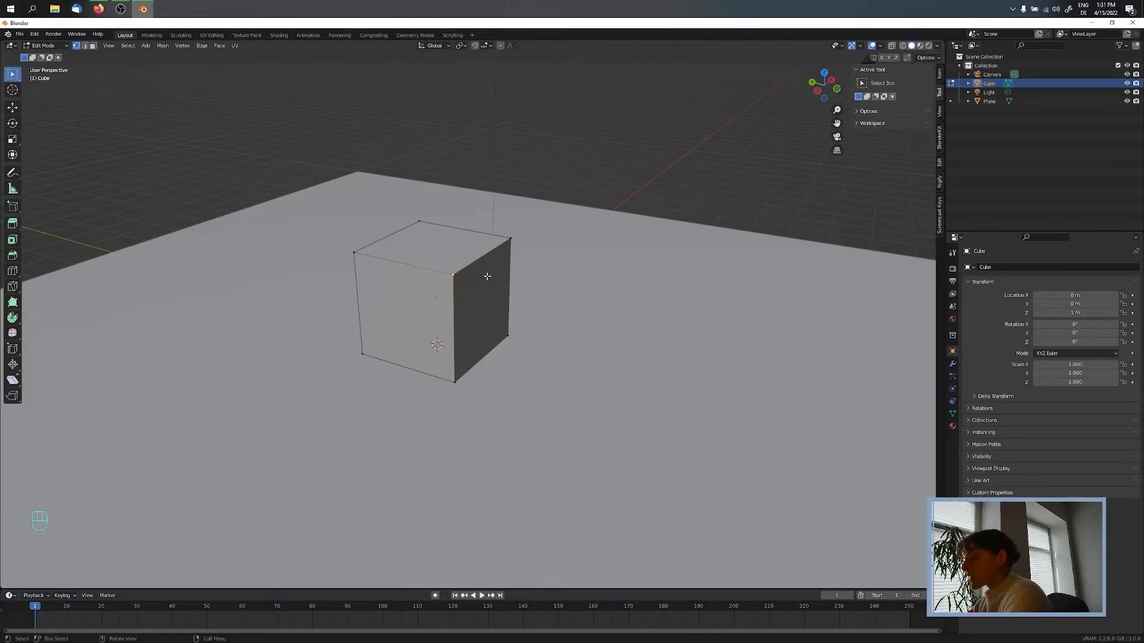
pyautogui.hotkey('alt', 'Tab')
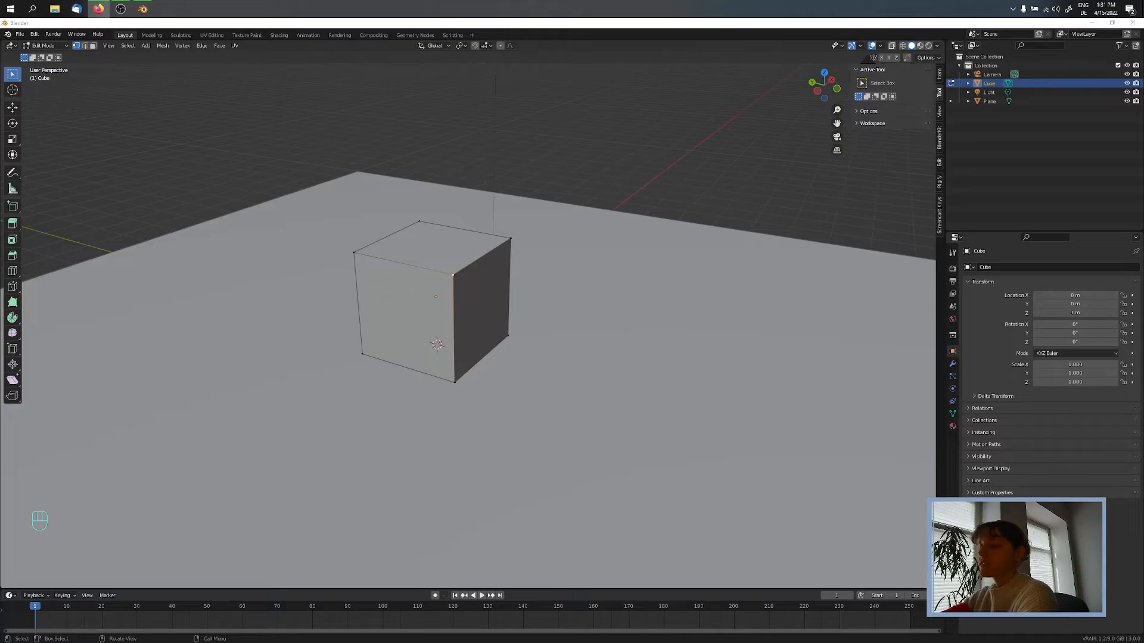
pyautogui.hotkey('alt', 'Tab')
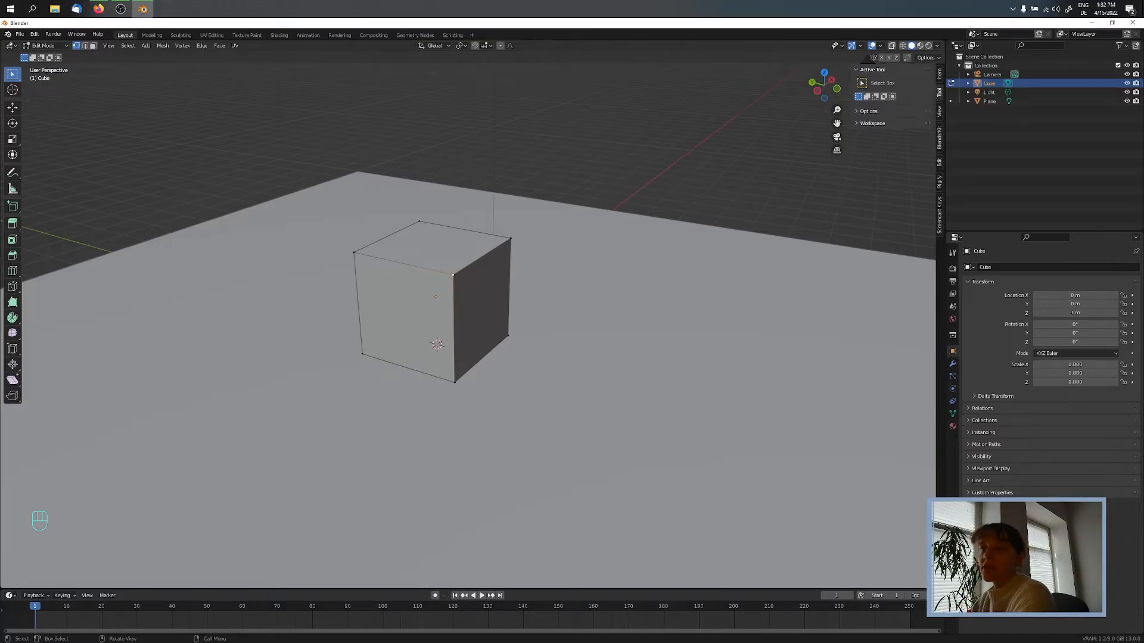
# - Select the cube's four top vertices, merge them at center into a pyramid tip, and select the tip vertex
pyautogui.moveTo(476, 274); pyautogui.dragTo(534, 276, button='middle')
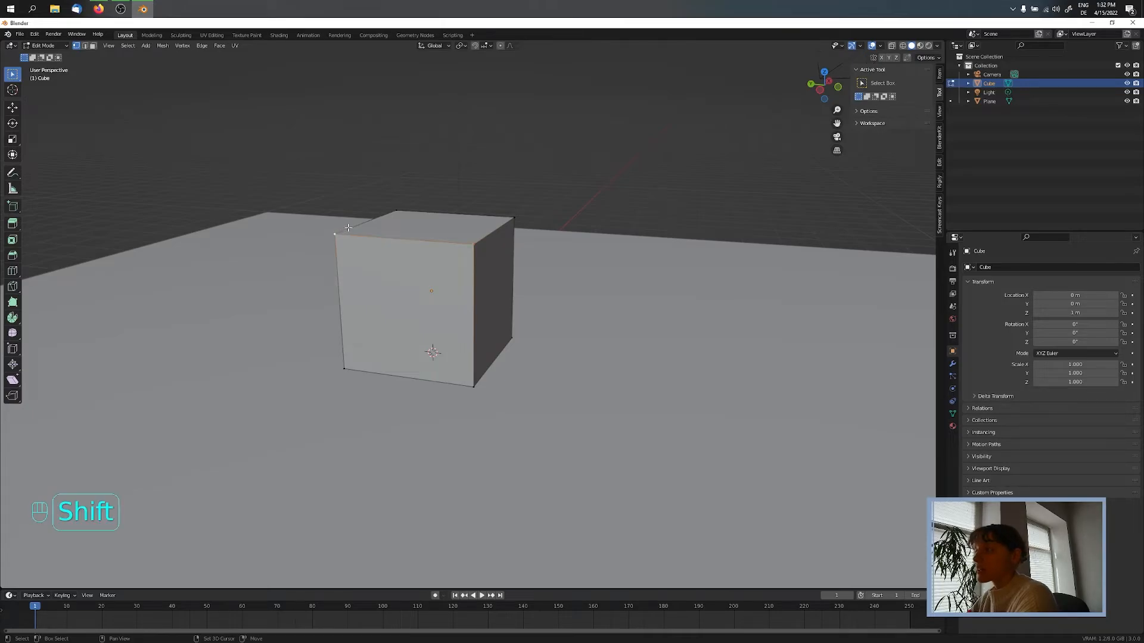
pyautogui.keyDown('shift'); pyautogui.click(395, 211); pyautogui.keyUp('shift')
pyautogui.keyDown('shift'); pyautogui.click(514, 217); pyautogui.keyUp('shift')
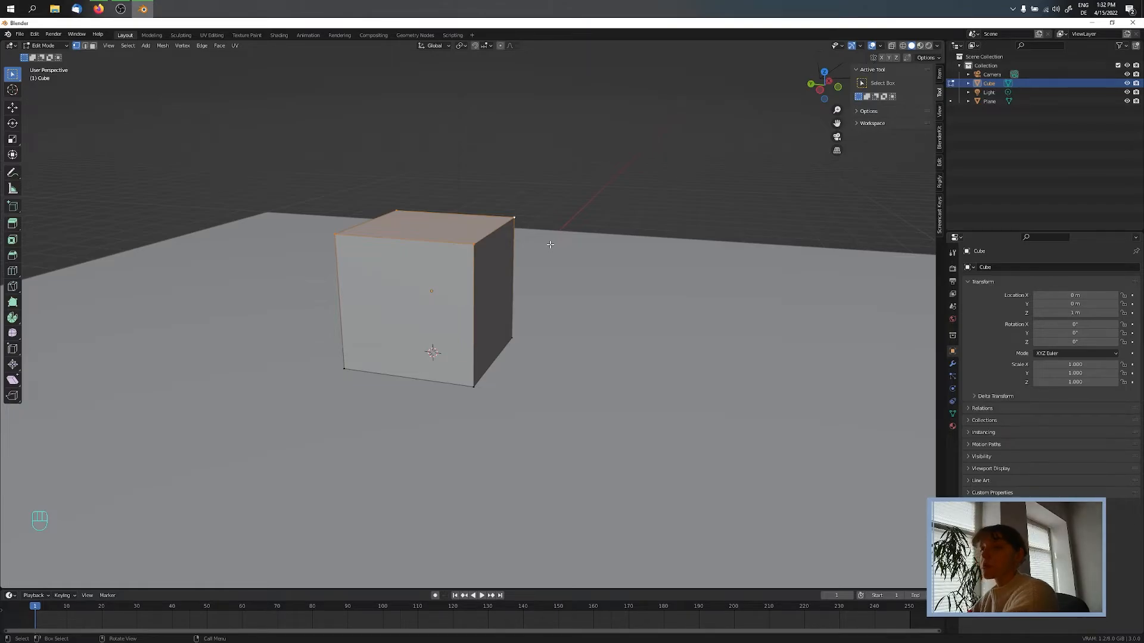
pyautogui.press('m')
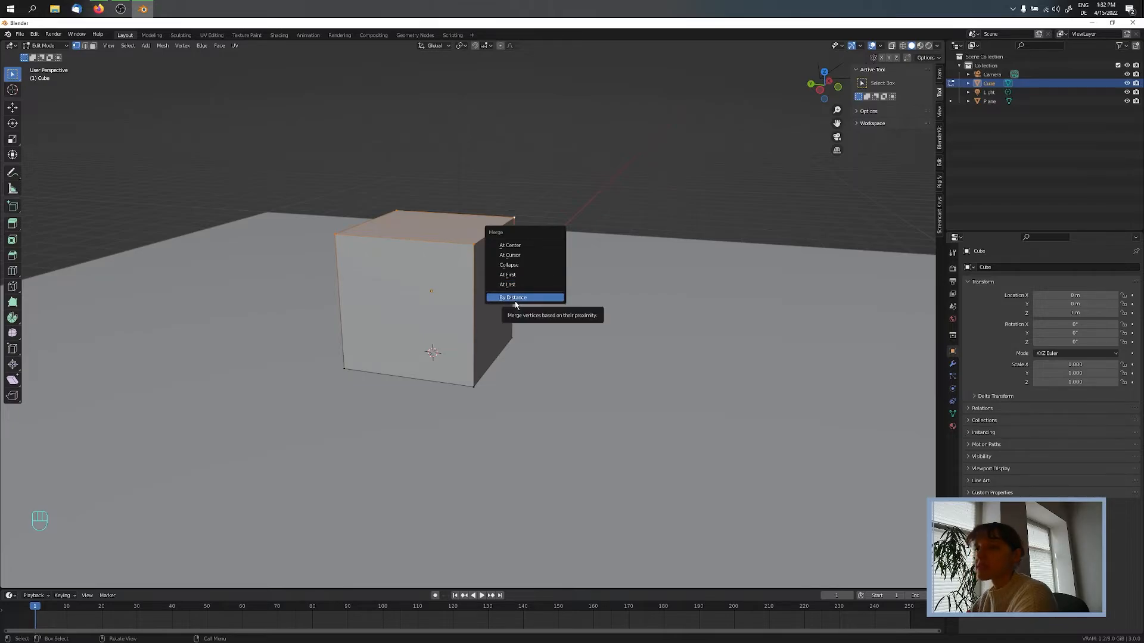
pyautogui.click(501, 247)
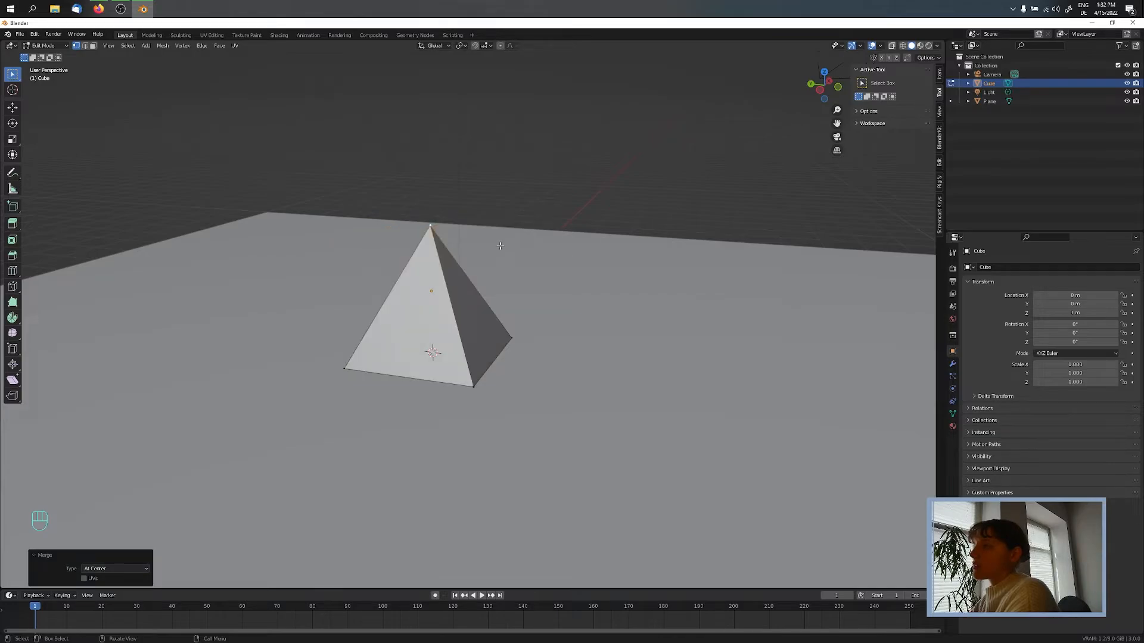
pyautogui.moveTo(487, 257); pyautogui.dragTo(396, 302, button='middle')
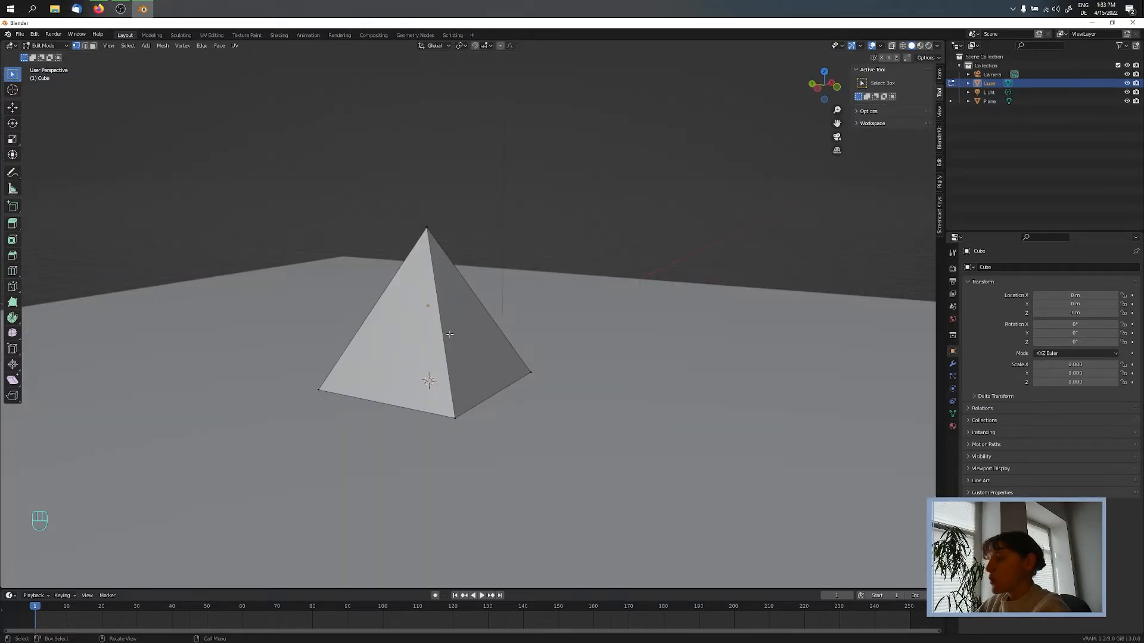
pyautogui.moveTo(462, 222); pyautogui.dragTo(390, 198)
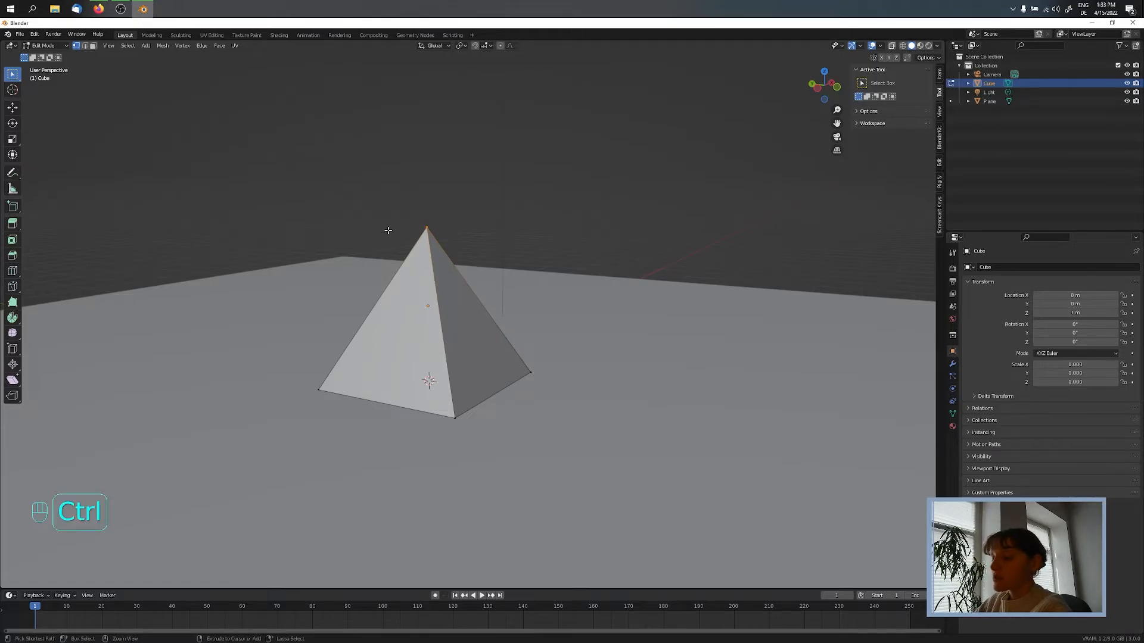
# - Undo the center merge of the cube's top vertices
pyautogui.hotkey('ctrl', 'z')
pyautogui.hotkey('ctrl', 'z')
pyautogui.hotkey('ctrl', 'z')
pyautogui.hotkey('ctrl', 'z')
pyautogui.hotkey('ctrl', 'z')
pyautogui.hotkey('ctrl', 'z')
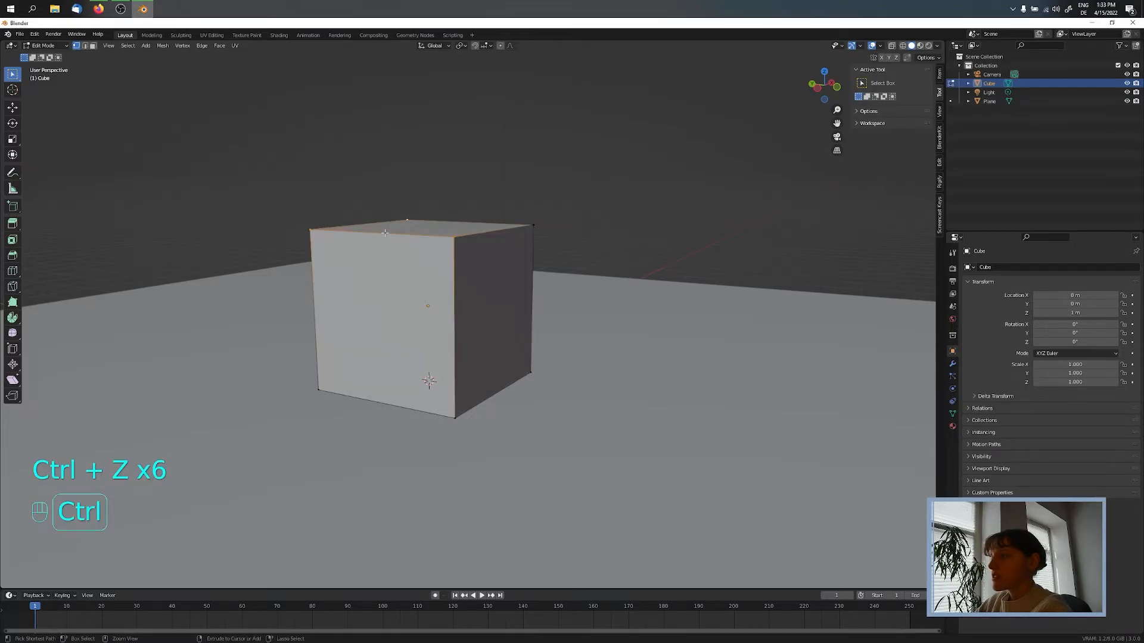
# - Search the commands for "merge", merge the cube's four top vertices at center, and undo that merge
pyautogui.moveTo(491, 254); pyautogui.dragTo(507, 274, button='middle')
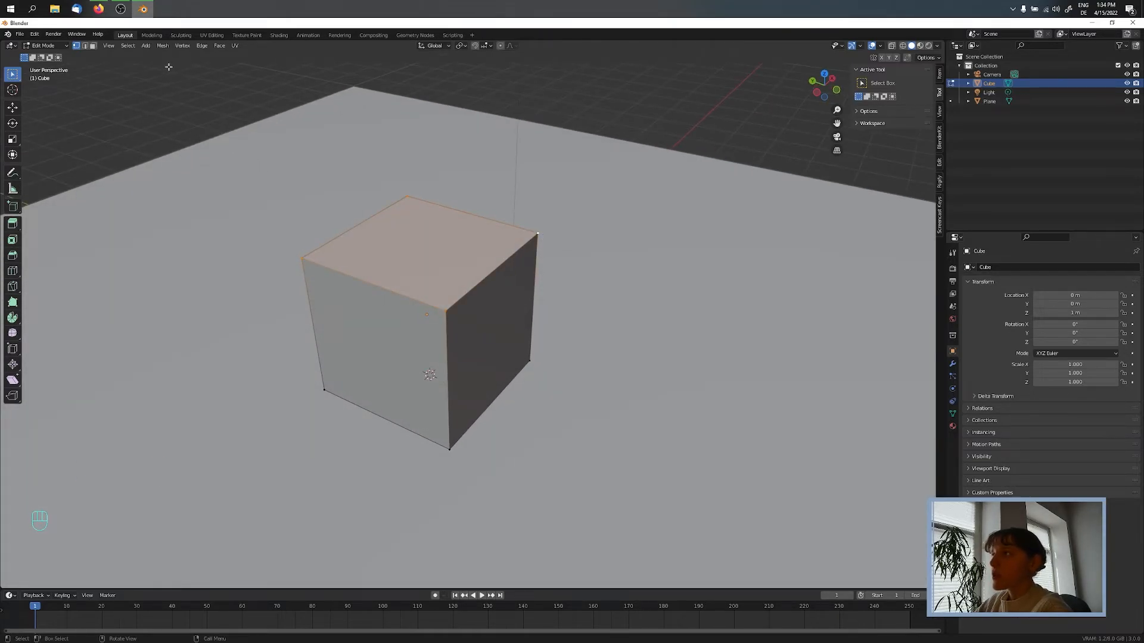
pyautogui.click(171, 46)
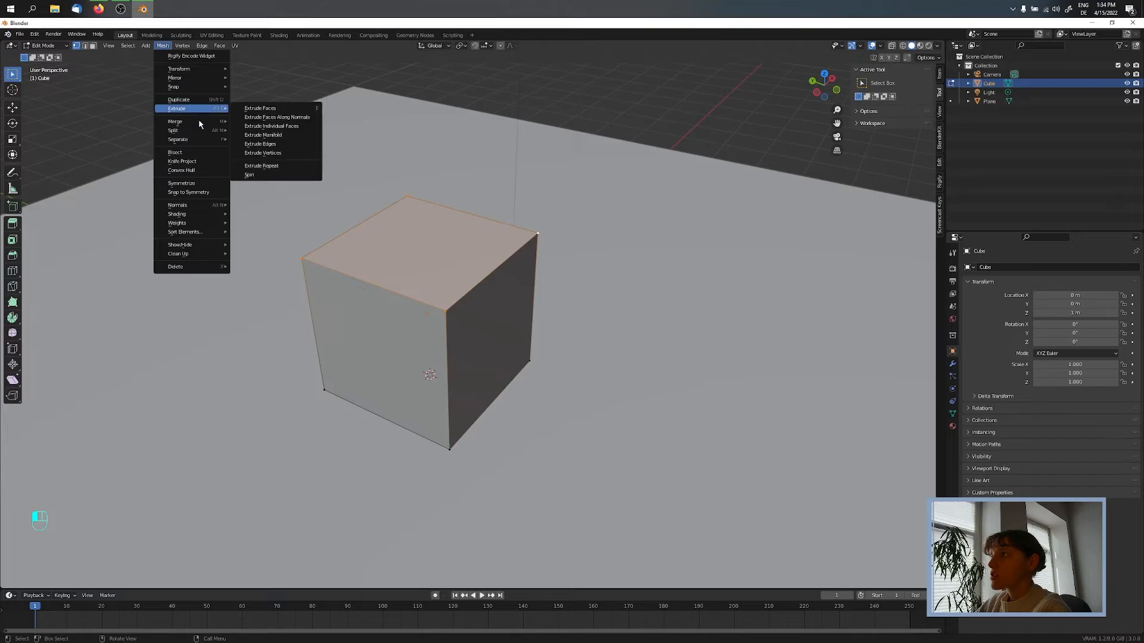
pyautogui.moveTo(197, 121)
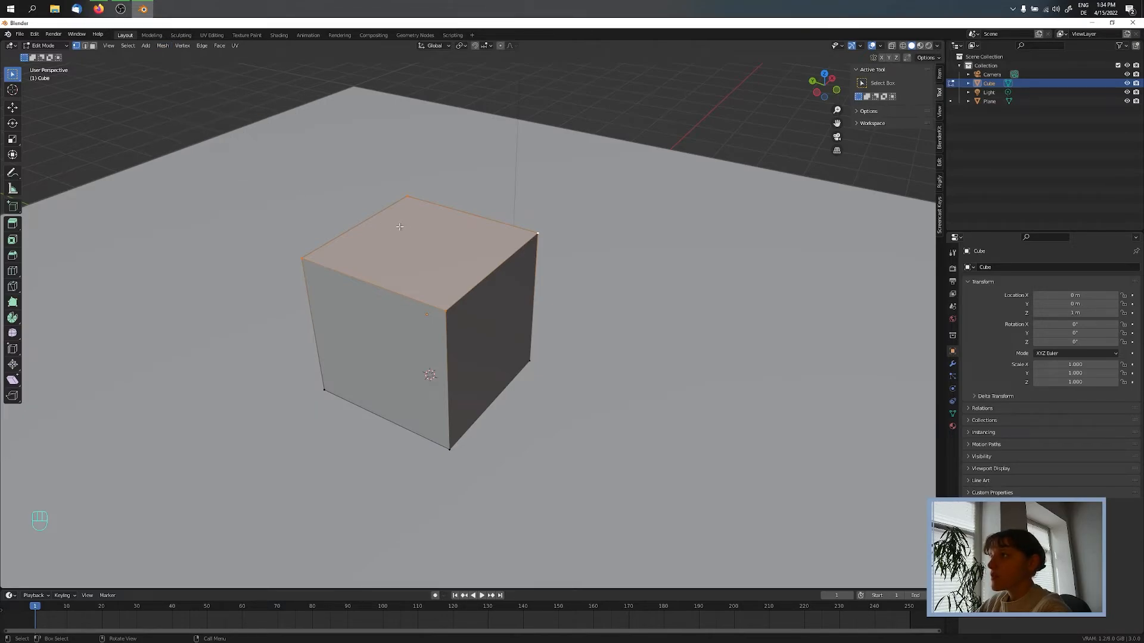
pyautogui.press('m')
pyautogui.press('F3')
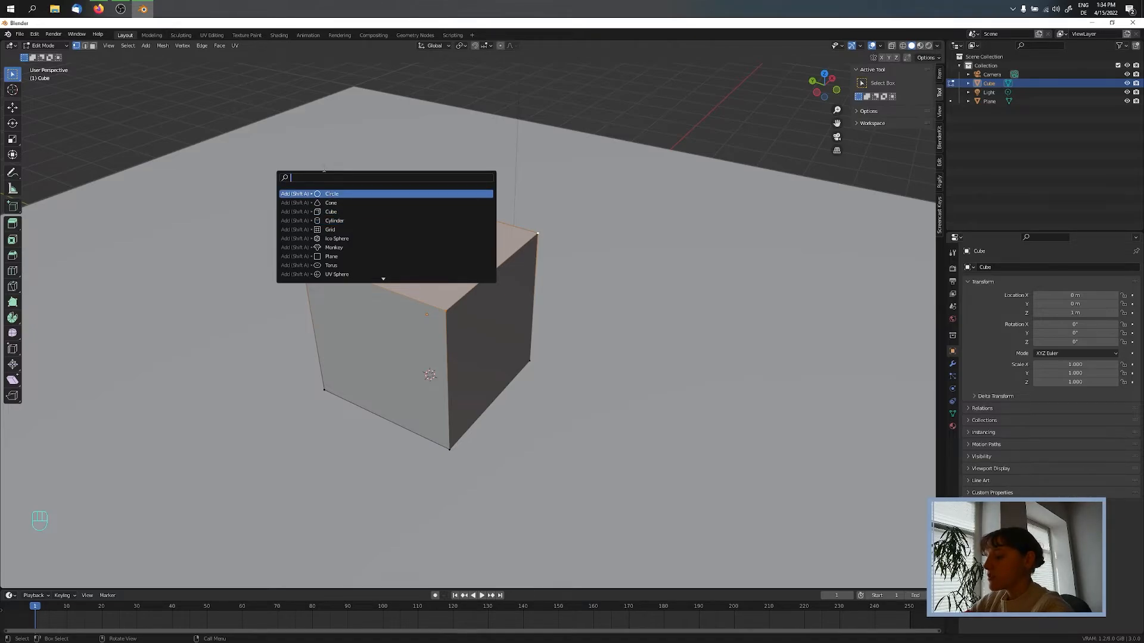
pyautogui.write('merge')
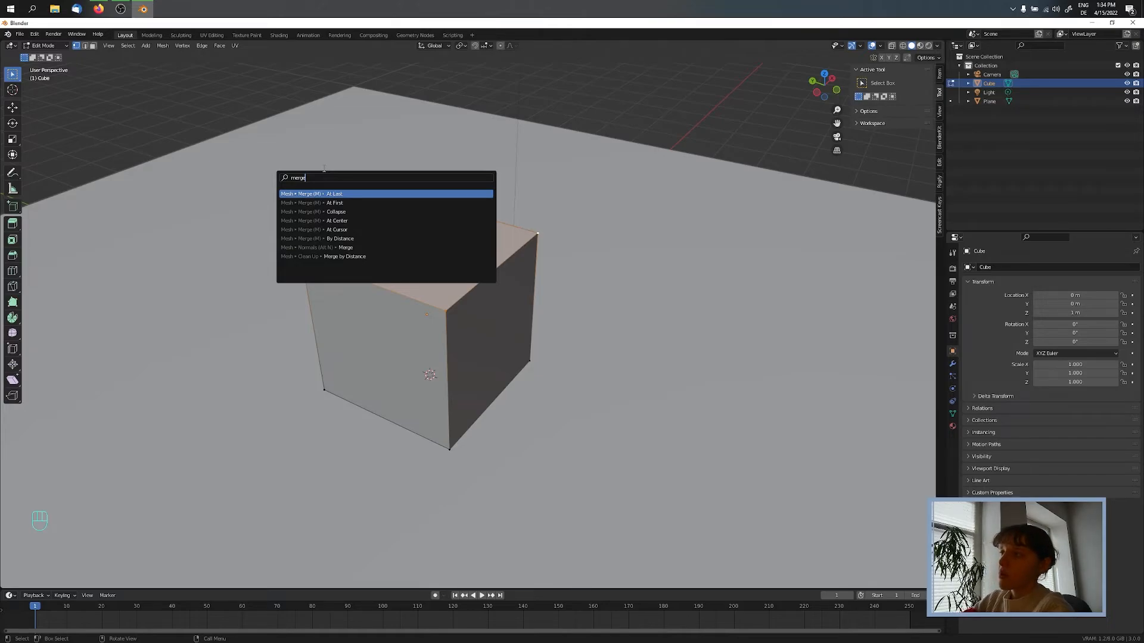
pyautogui.press('Down')
pyautogui.press('Down')
pyautogui.press('Down')
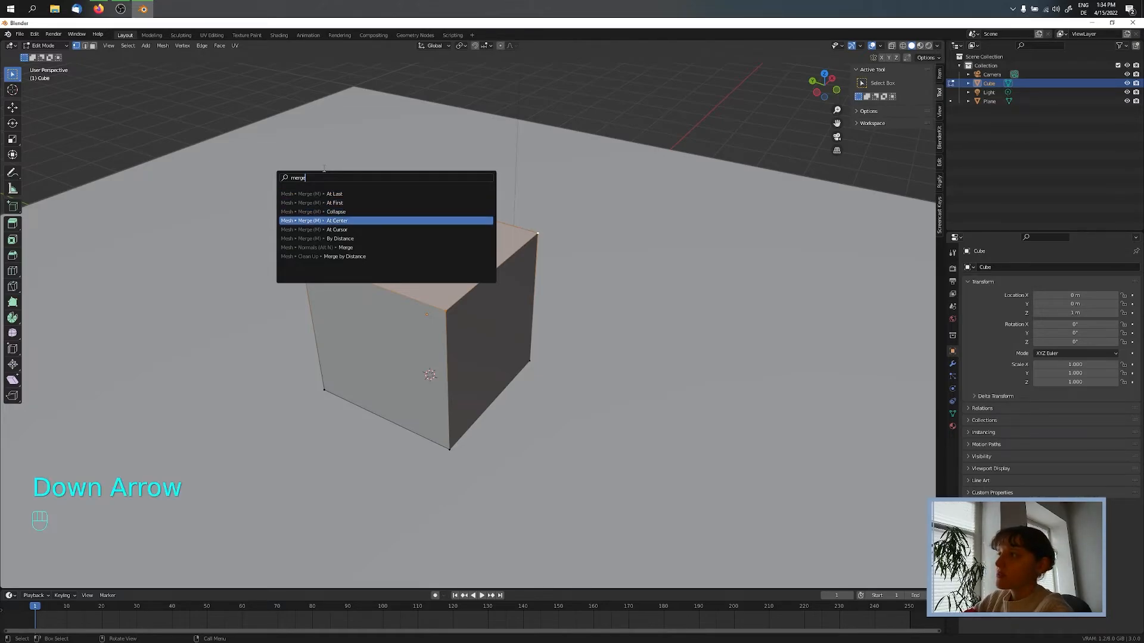
pyautogui.press('Return')
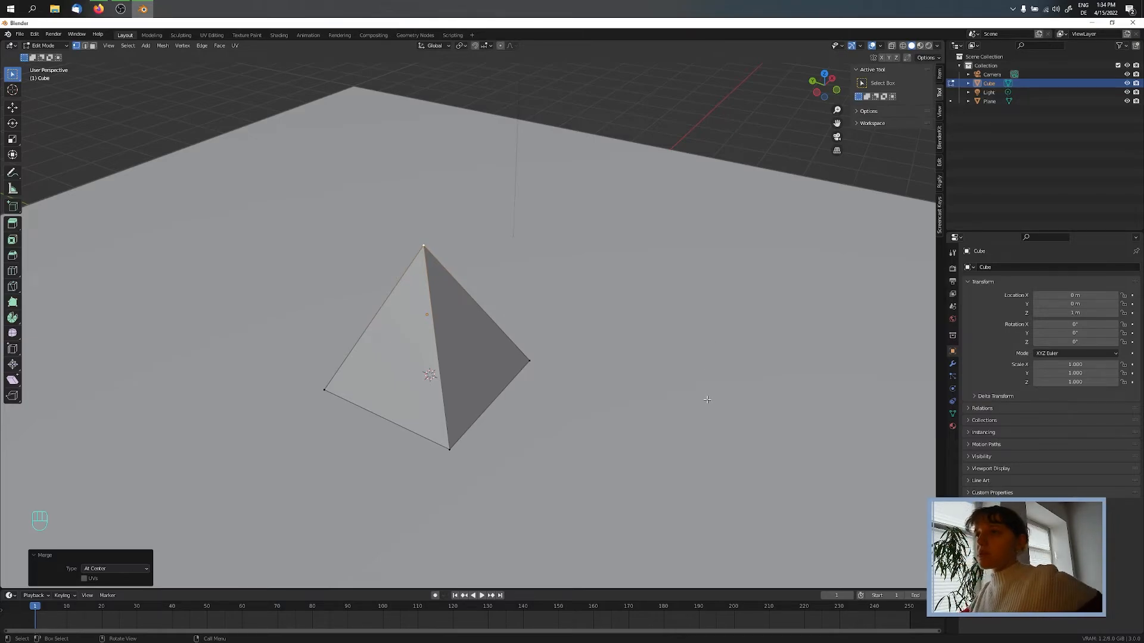
pyautogui.hotkey('ctrl', 'z')
pyautogui.hotkey('ctrl', 'z')
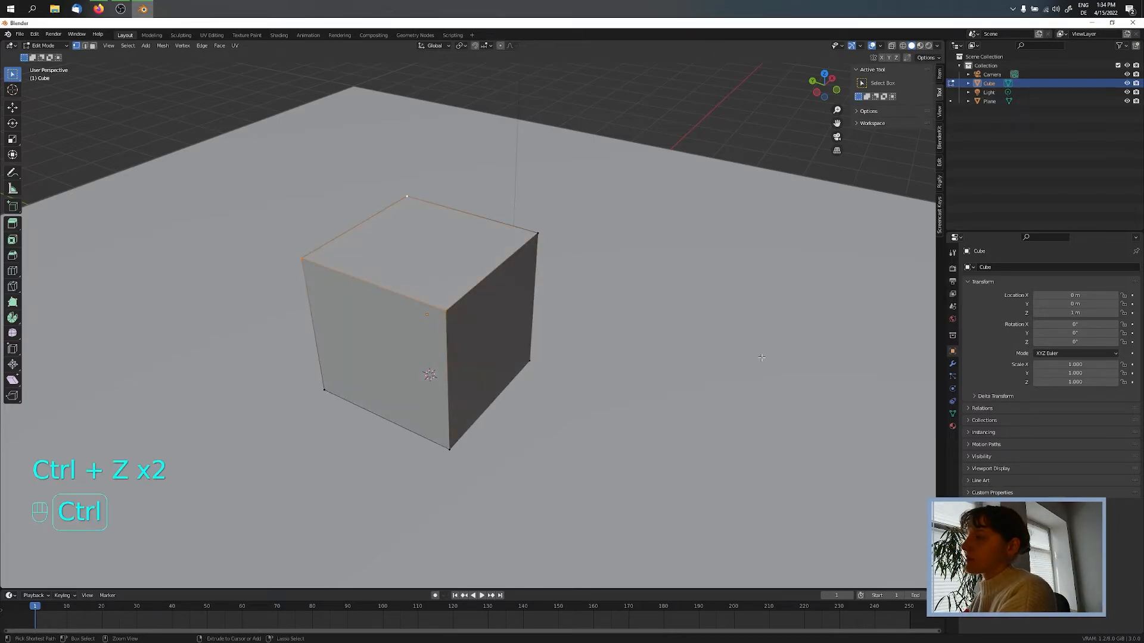
# - Complete the selection of the cube's four top vertices and scale them to 0 so they meet in a pyramid tip
pyautogui.keyDown('shift'); pyautogui.click(535, 238); pyautogui.keyUp('shift')
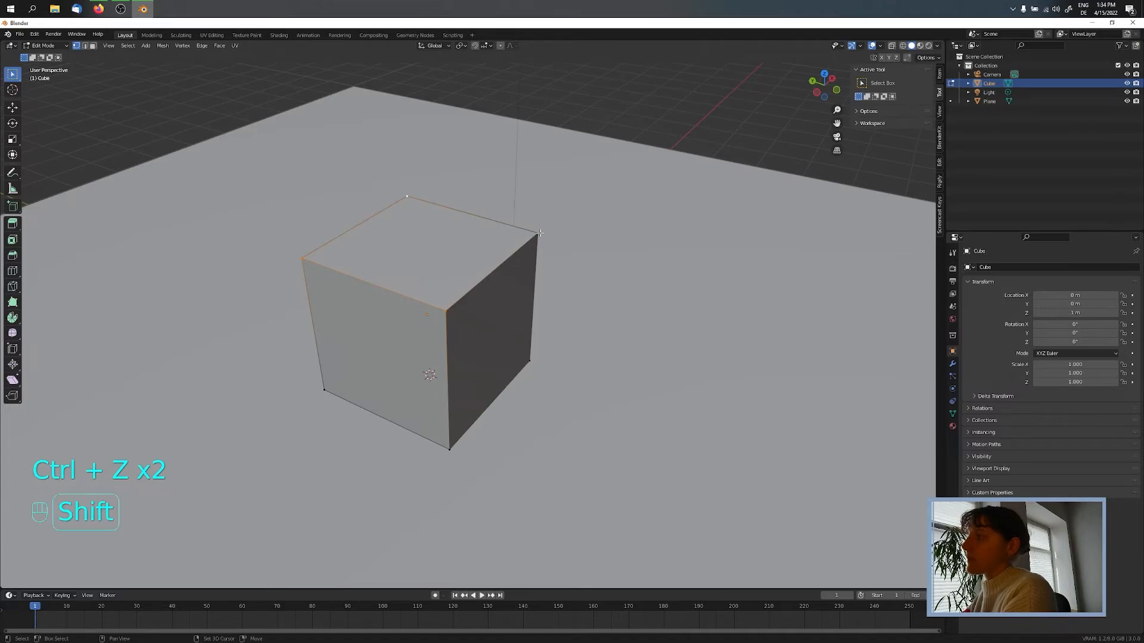
pyautogui.moveTo(502, 334); pyautogui.dragTo(485, 324, button='middle')
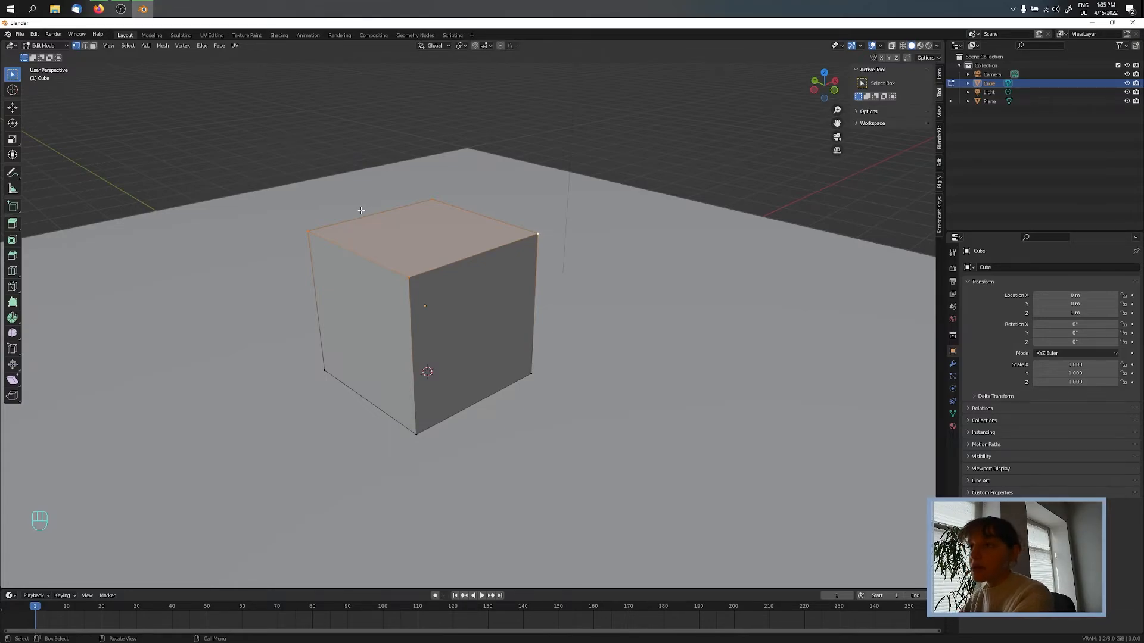
pyautogui.press('s')
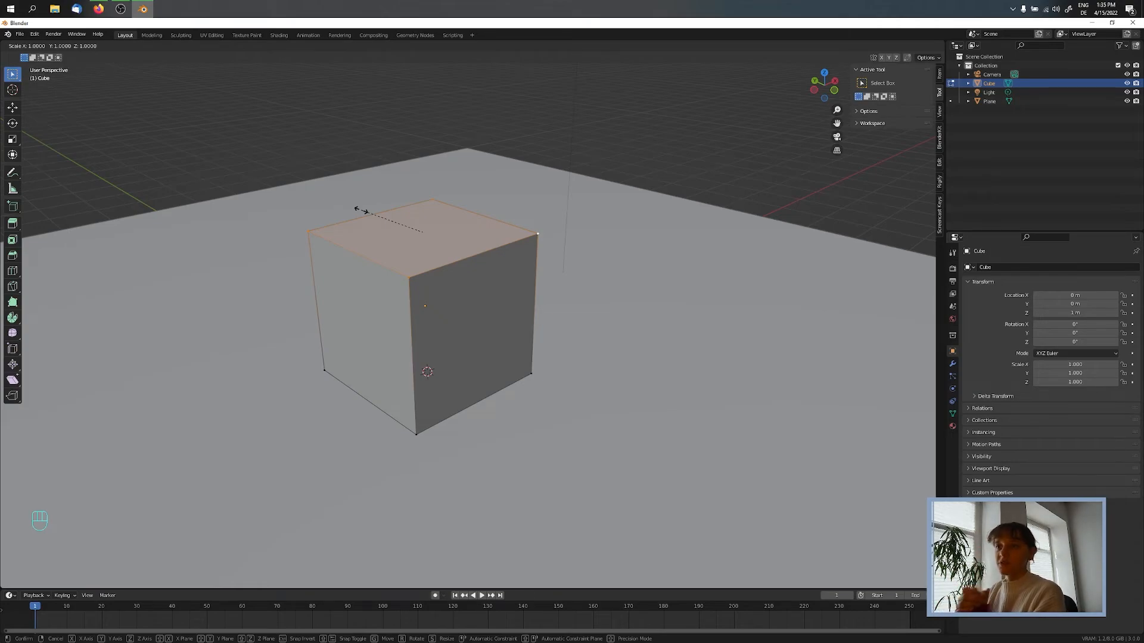
pyautogui.press('KP_0')
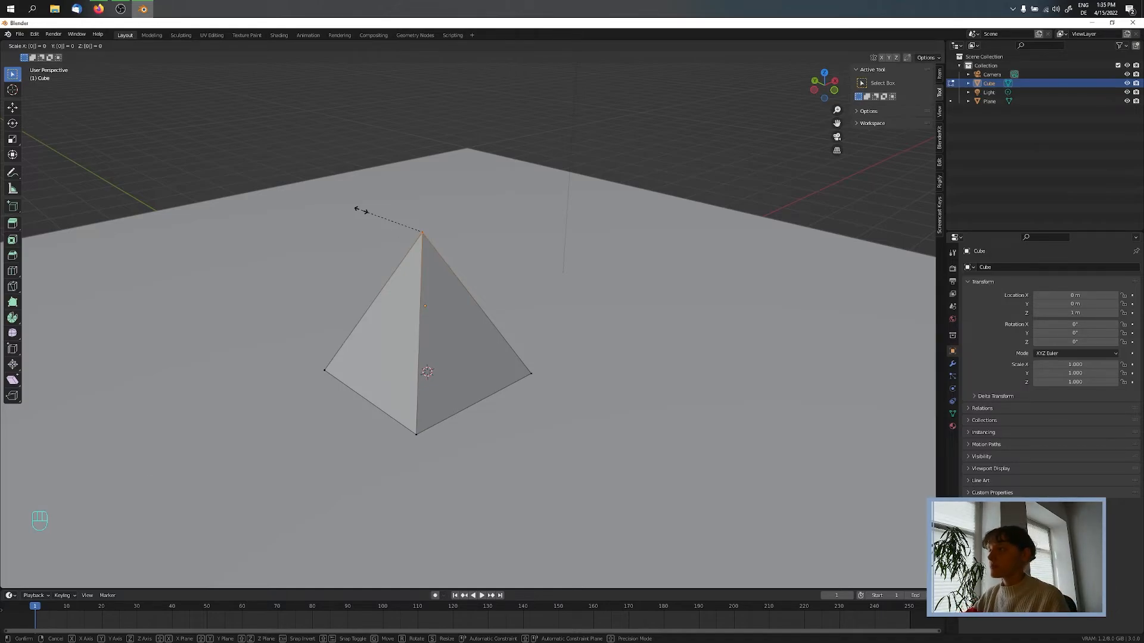
pyautogui.click(361, 210)
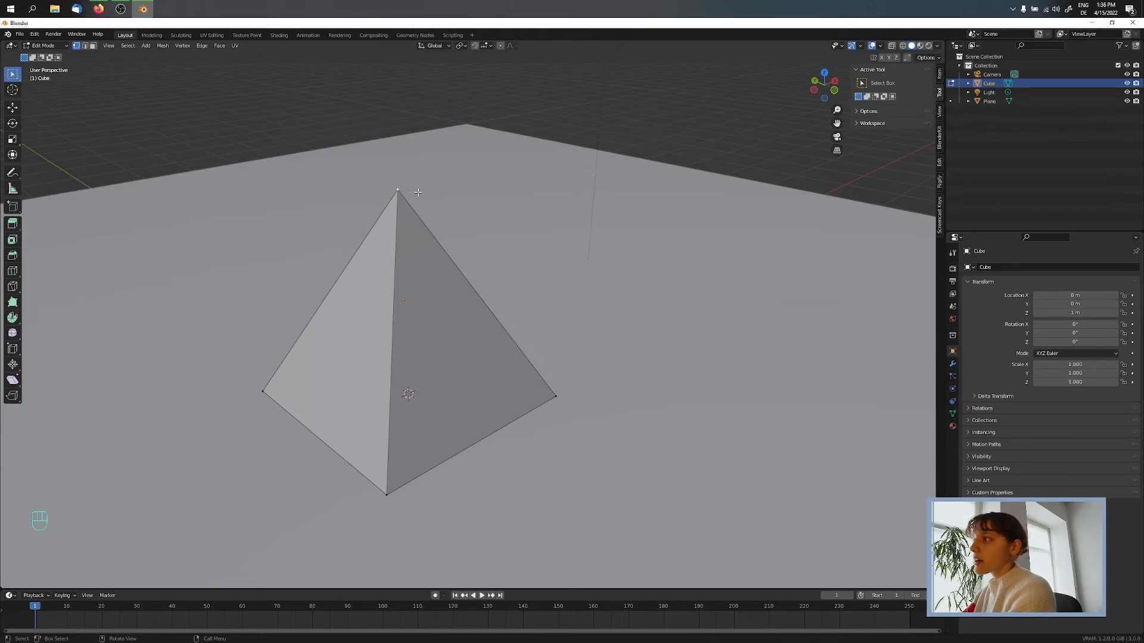
# - Try pulling apart the overlapping vertices at the pyramid's tip and undo those moves
pyautogui.press('g')
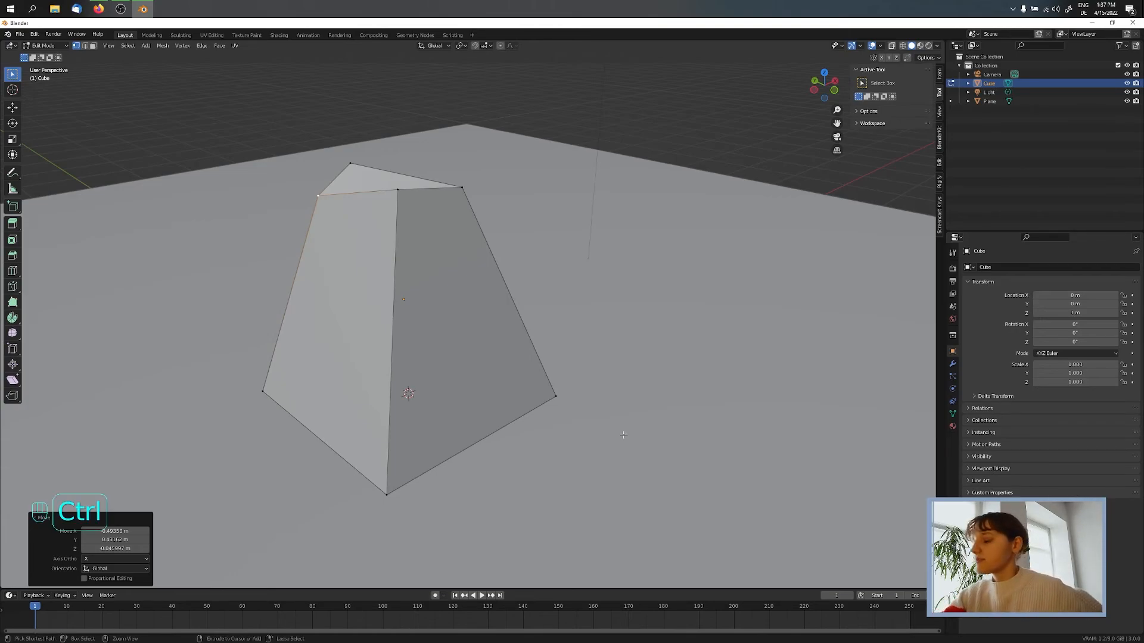
pyautogui.hotkey('ctrl', 'z')
pyautogui.hotkey('ctrl', 'z')
pyautogui.hotkey('ctrl', 'z')
pyautogui.hotkey('ctrl', 'z')
pyautogui.hotkey('ctrl', 'z')
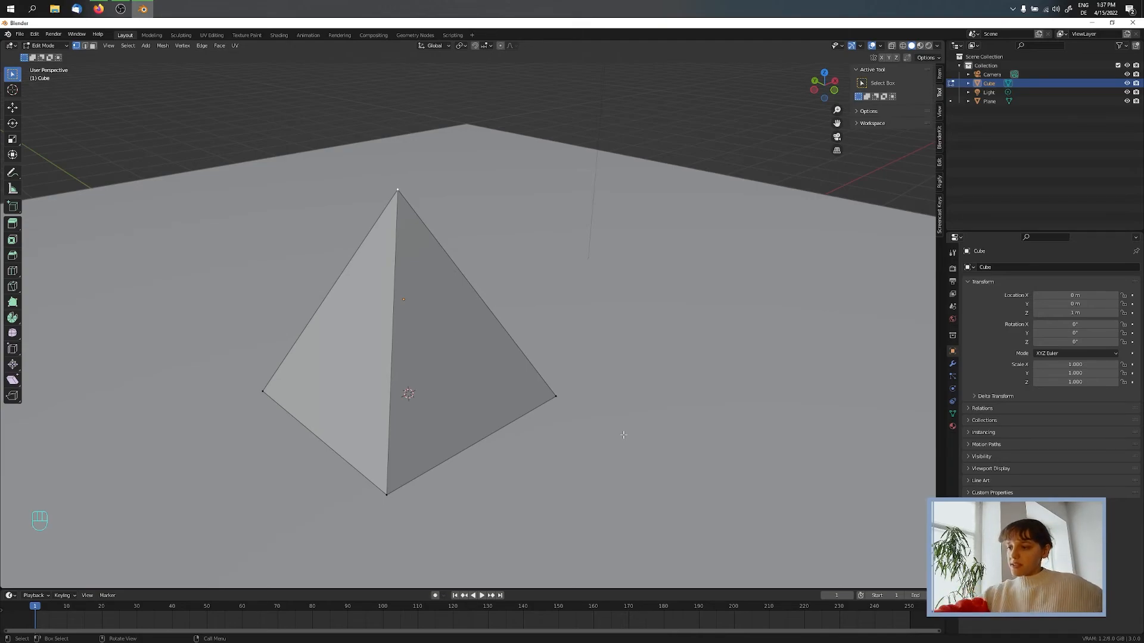
# - Select the whole pyramid mesh and merge its overlapping vertices by distance
pyautogui.press('a')
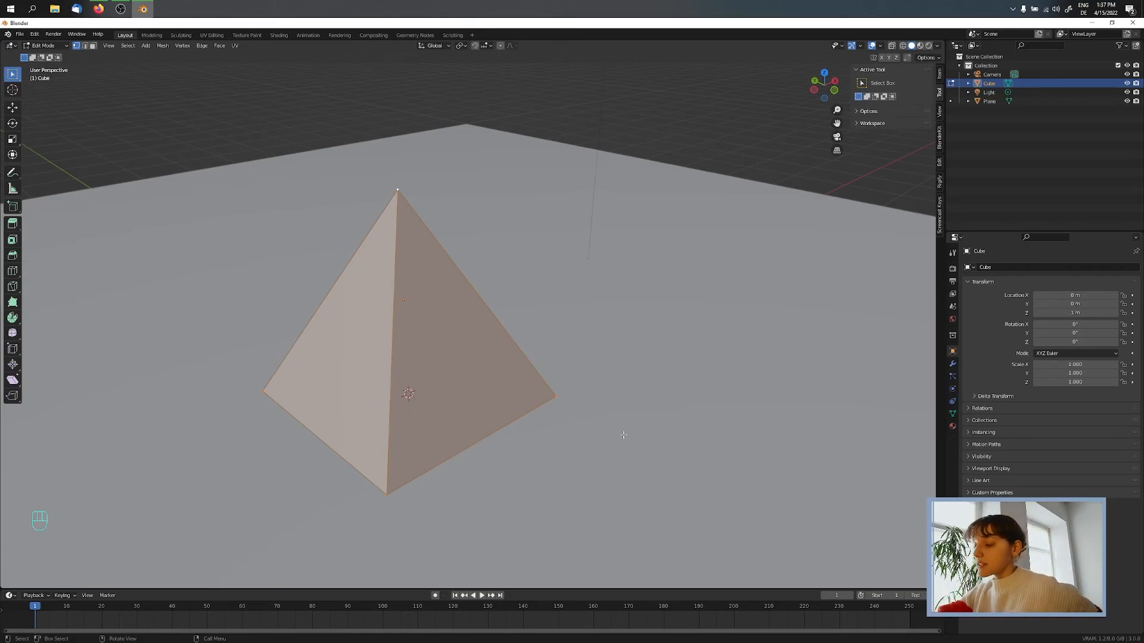
pyautogui.press('m')
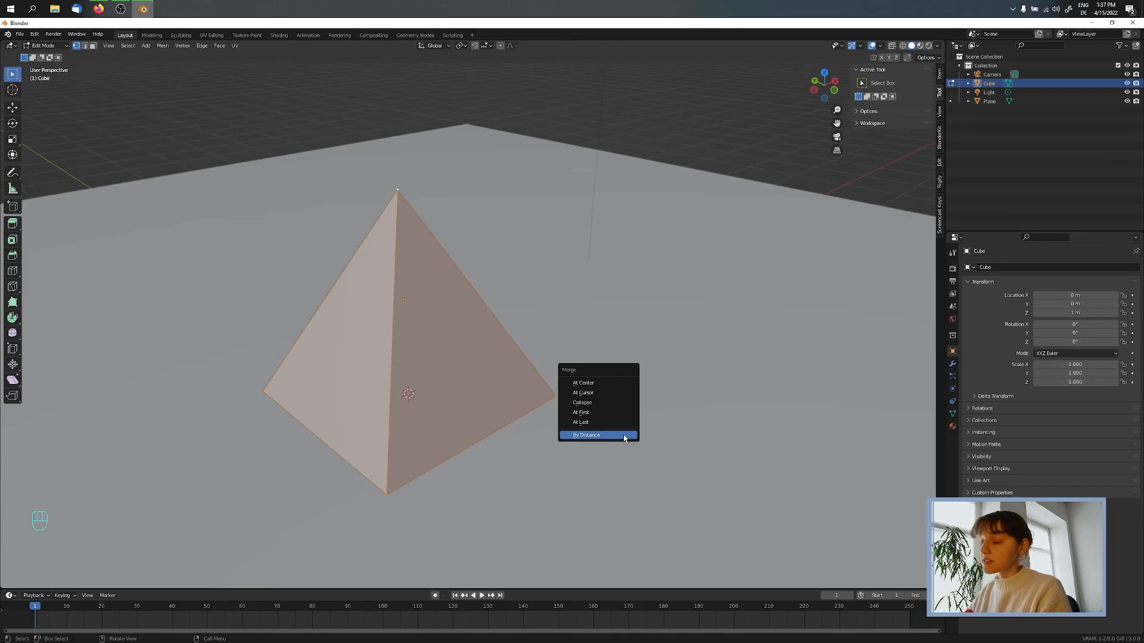
pyautogui.click(623, 435)
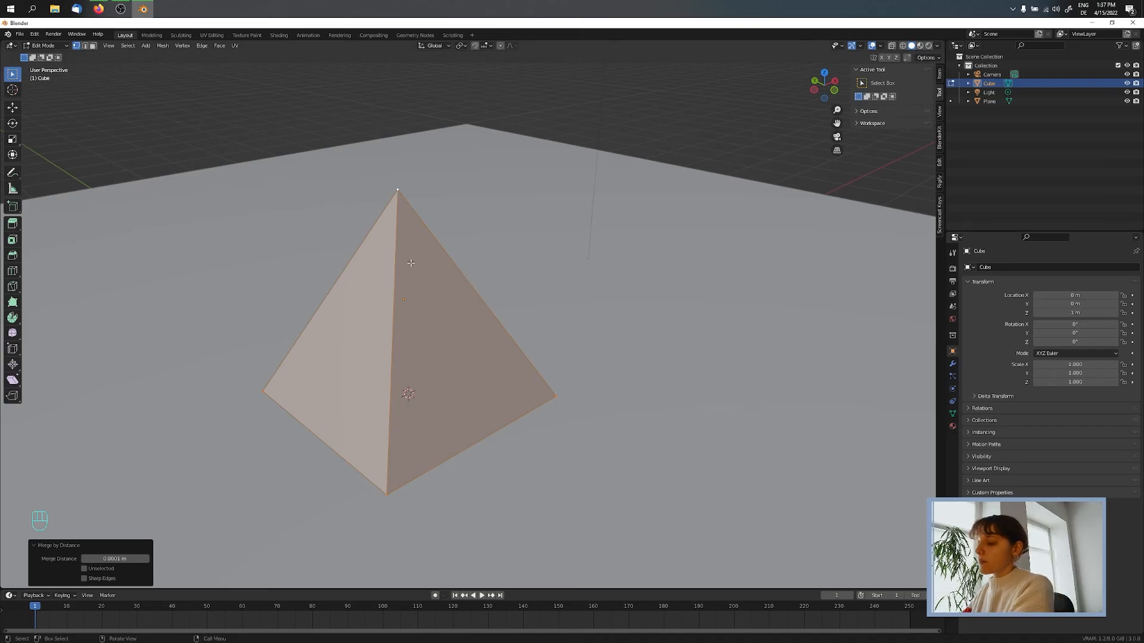
# - Select the pyramid's tip vertex, try moving it to test the merge, and cancel the move
pyautogui.moveTo(418, 163); pyautogui.dragTo(358, 203)
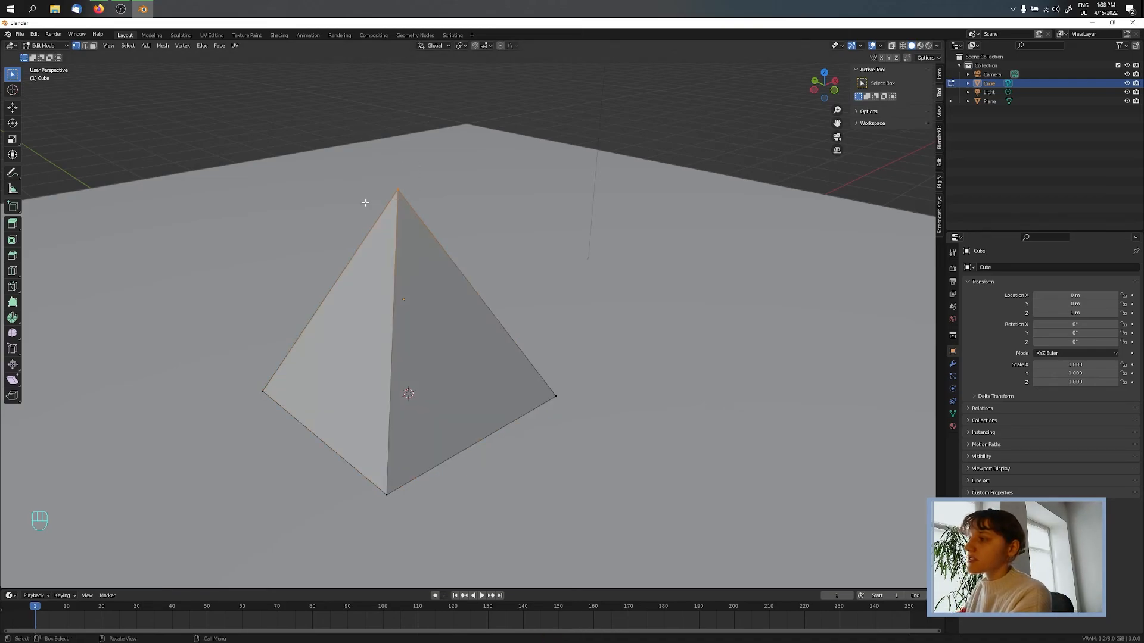
pyautogui.press('g')
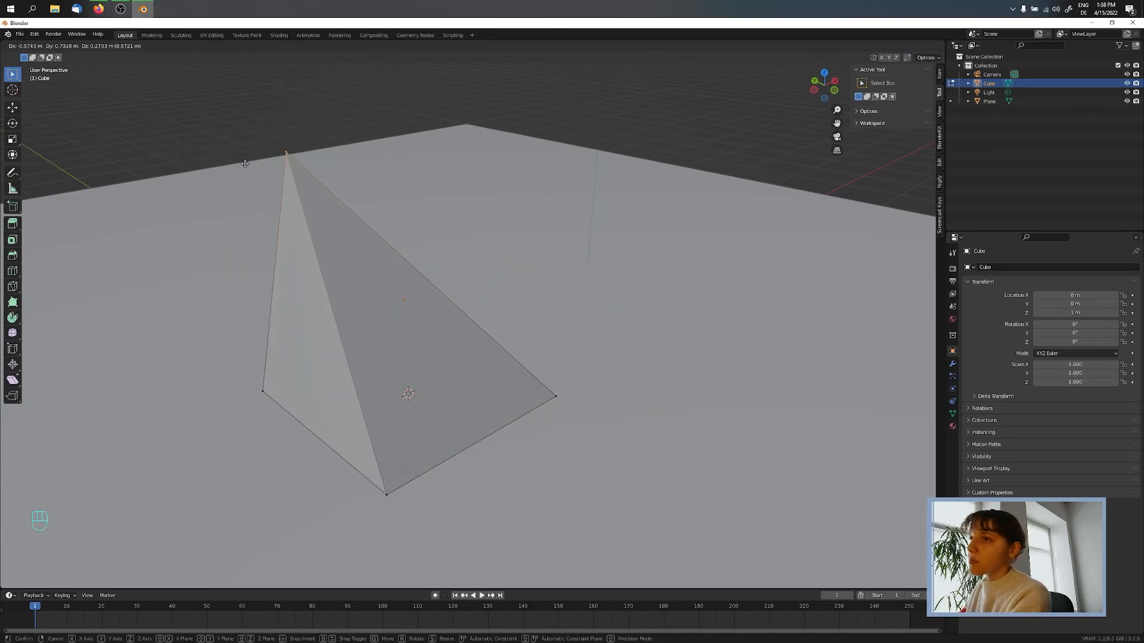
pyautogui.press('Escape')
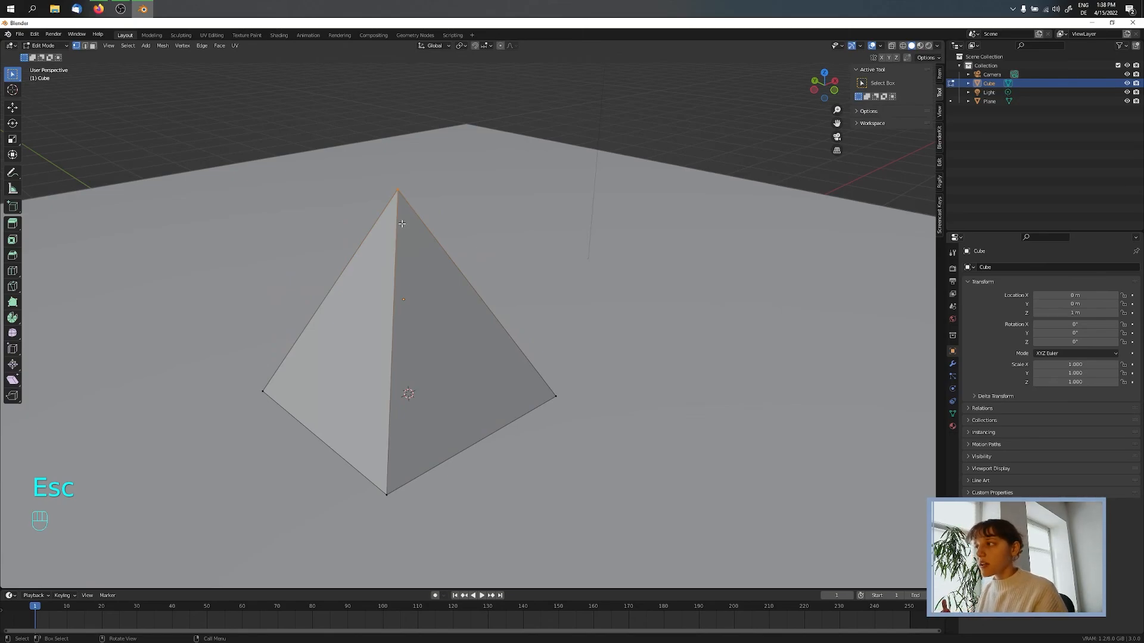
# - Select the entire pyramid mesh and open the merge options
pyautogui.press('a')
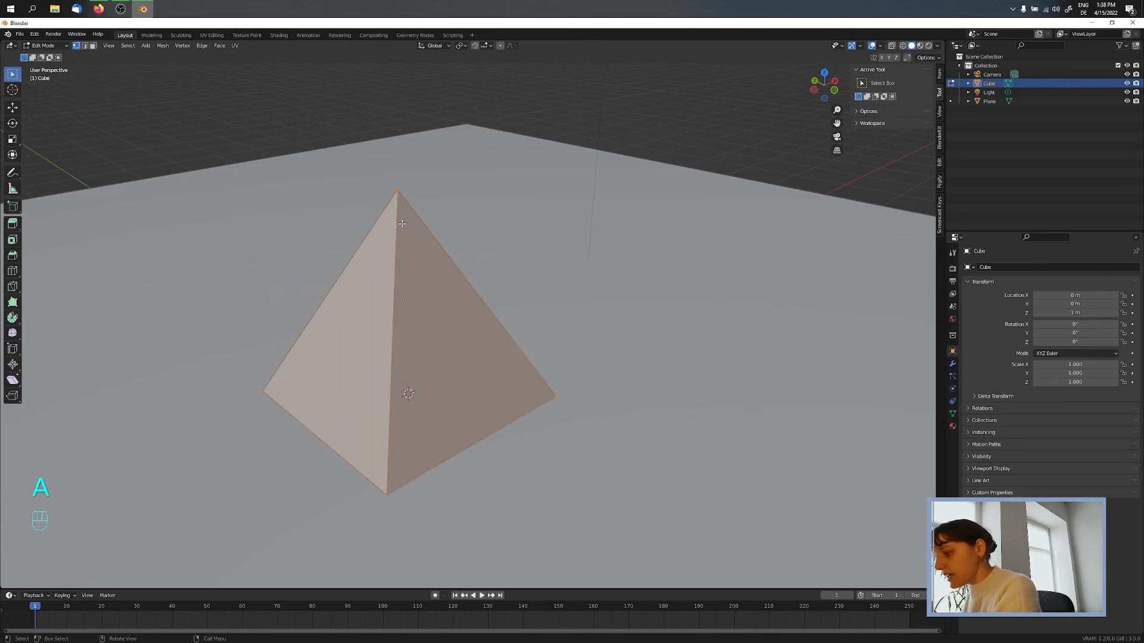
pyautogui.press('m')
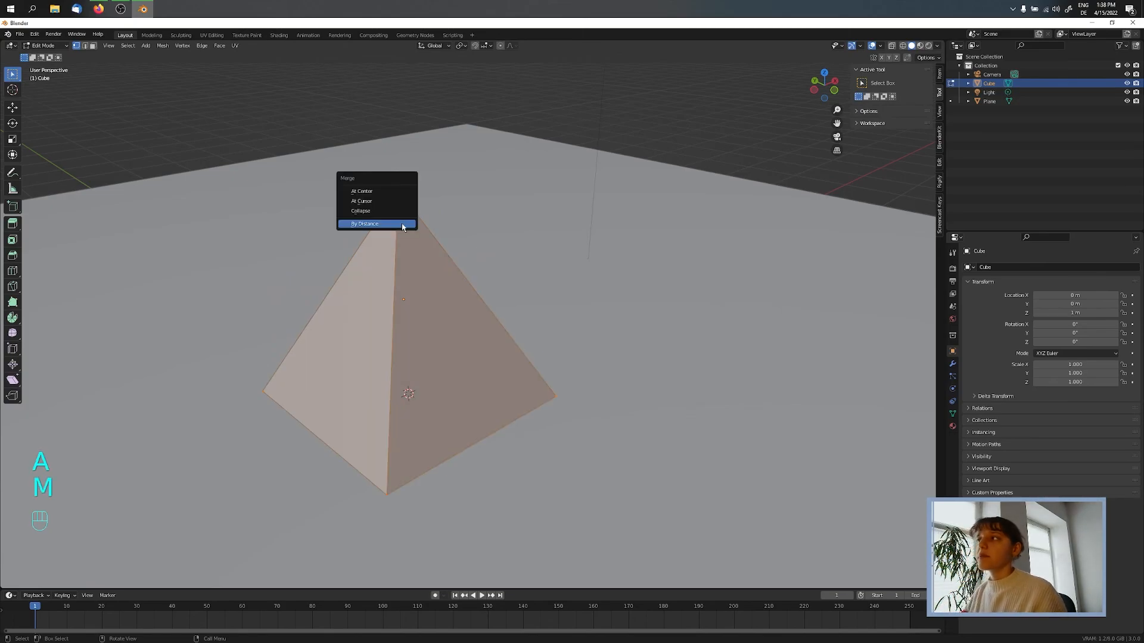